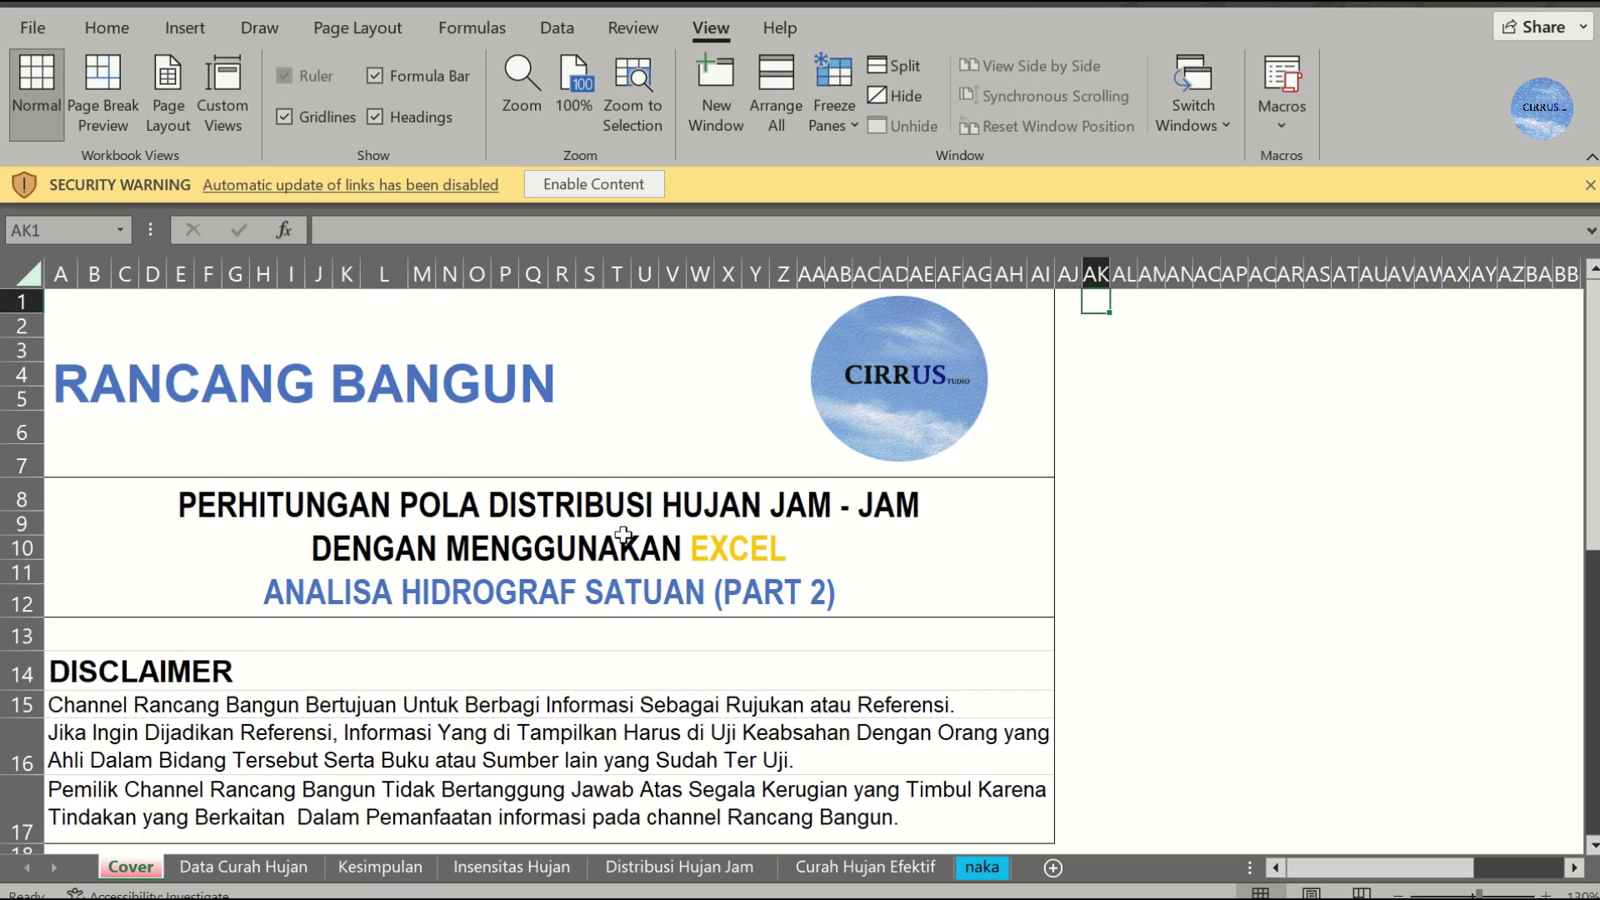
Step: Read the title block and the disclaimer text on the Cover sheet
click(637, 660)
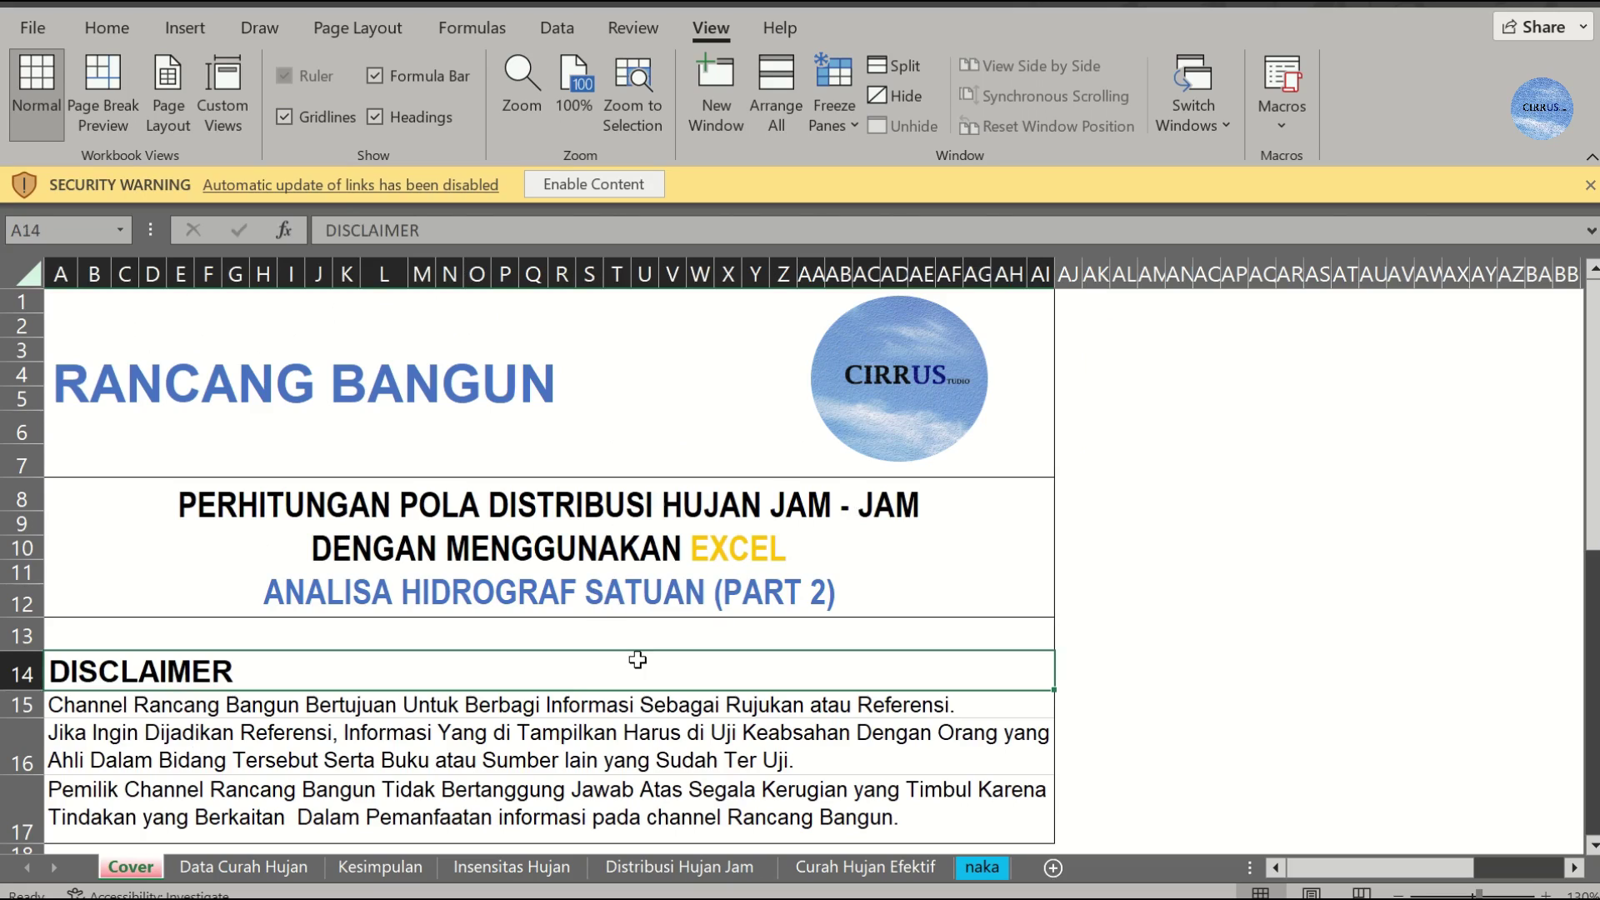
key(Down)
key(Down)
key(Down)
key(Down)
key(Down)
key(Down)
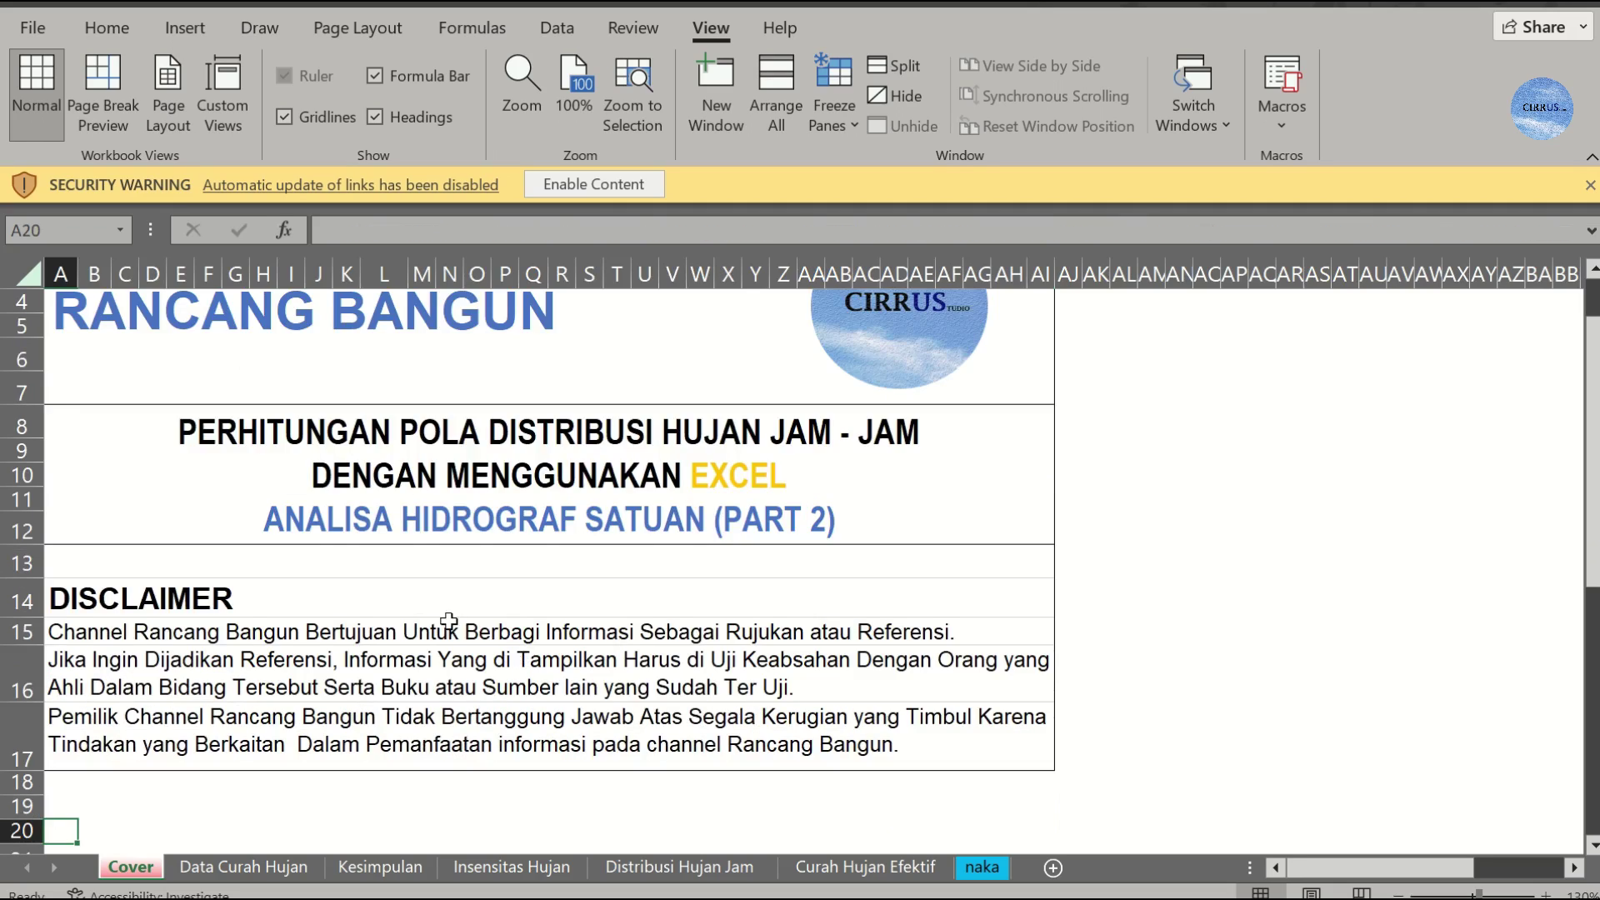
click(419, 604)
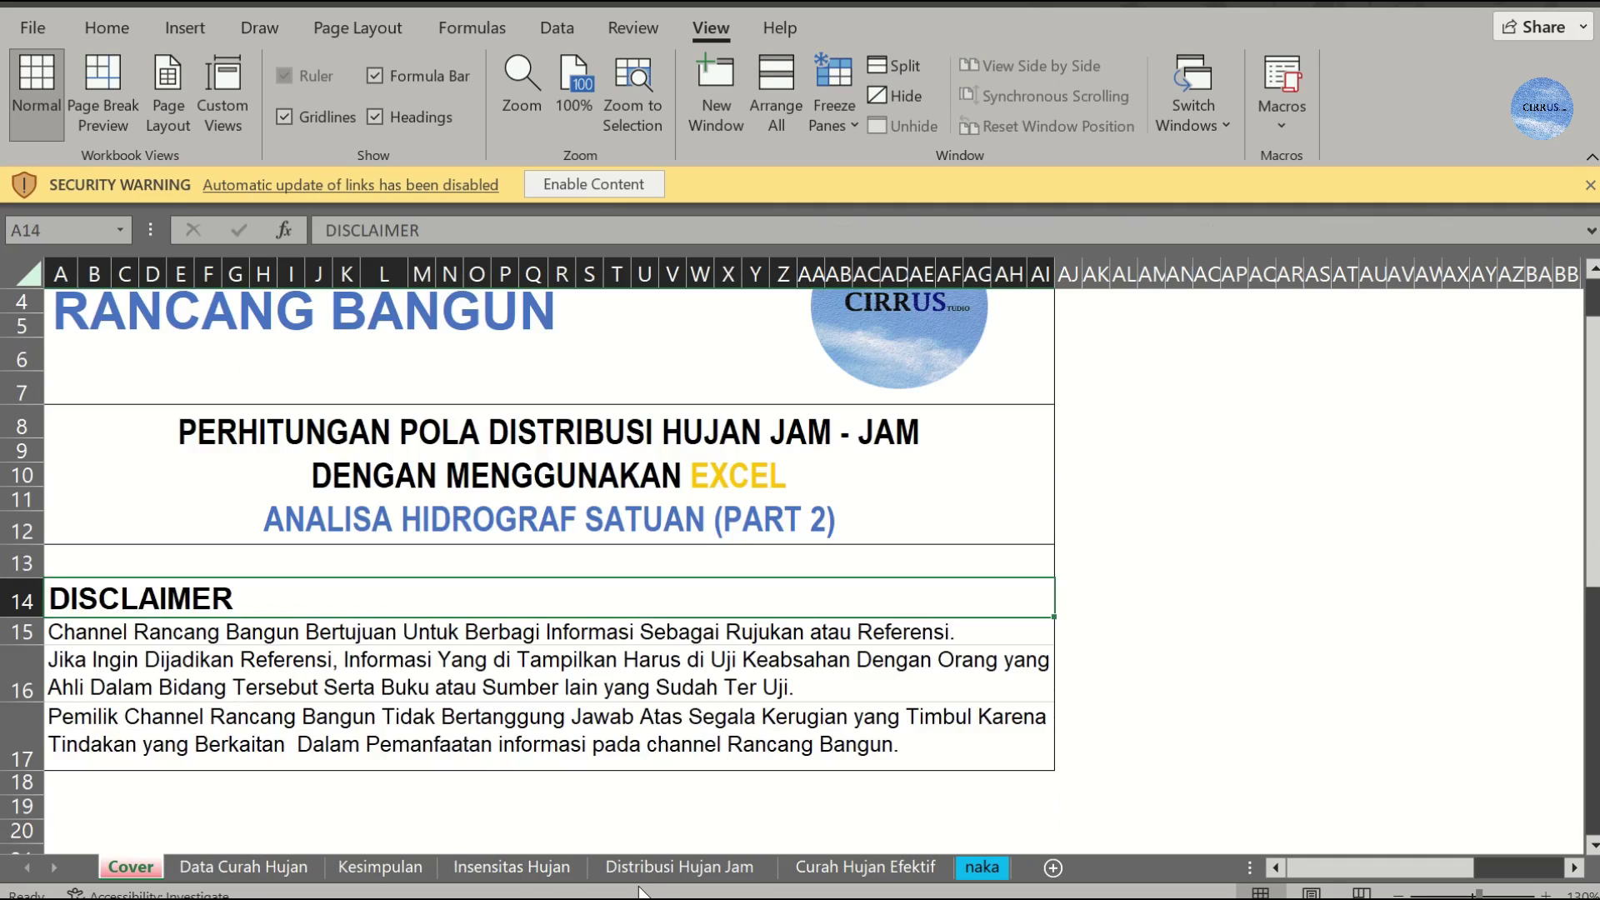
Step: Review the hourly rainfall distribution notes and Rt formula on the Distribusi Hujan Jam sheet, and check the intensity table on Insensitas Hujan
click(677, 867)
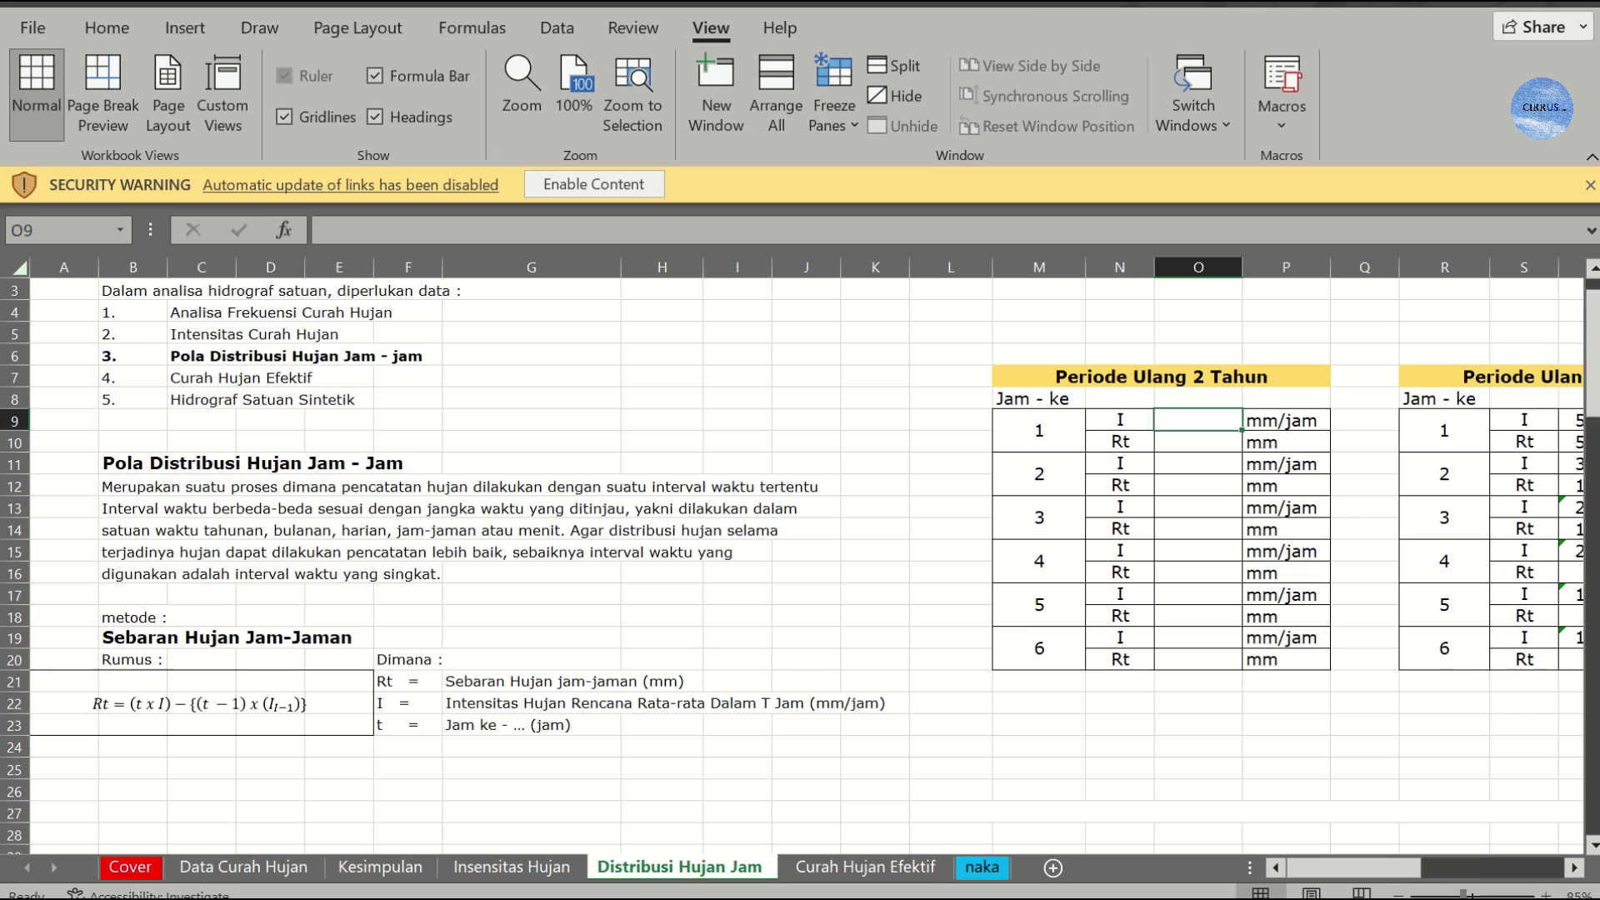
drag(1596, 328, 1597, 316)
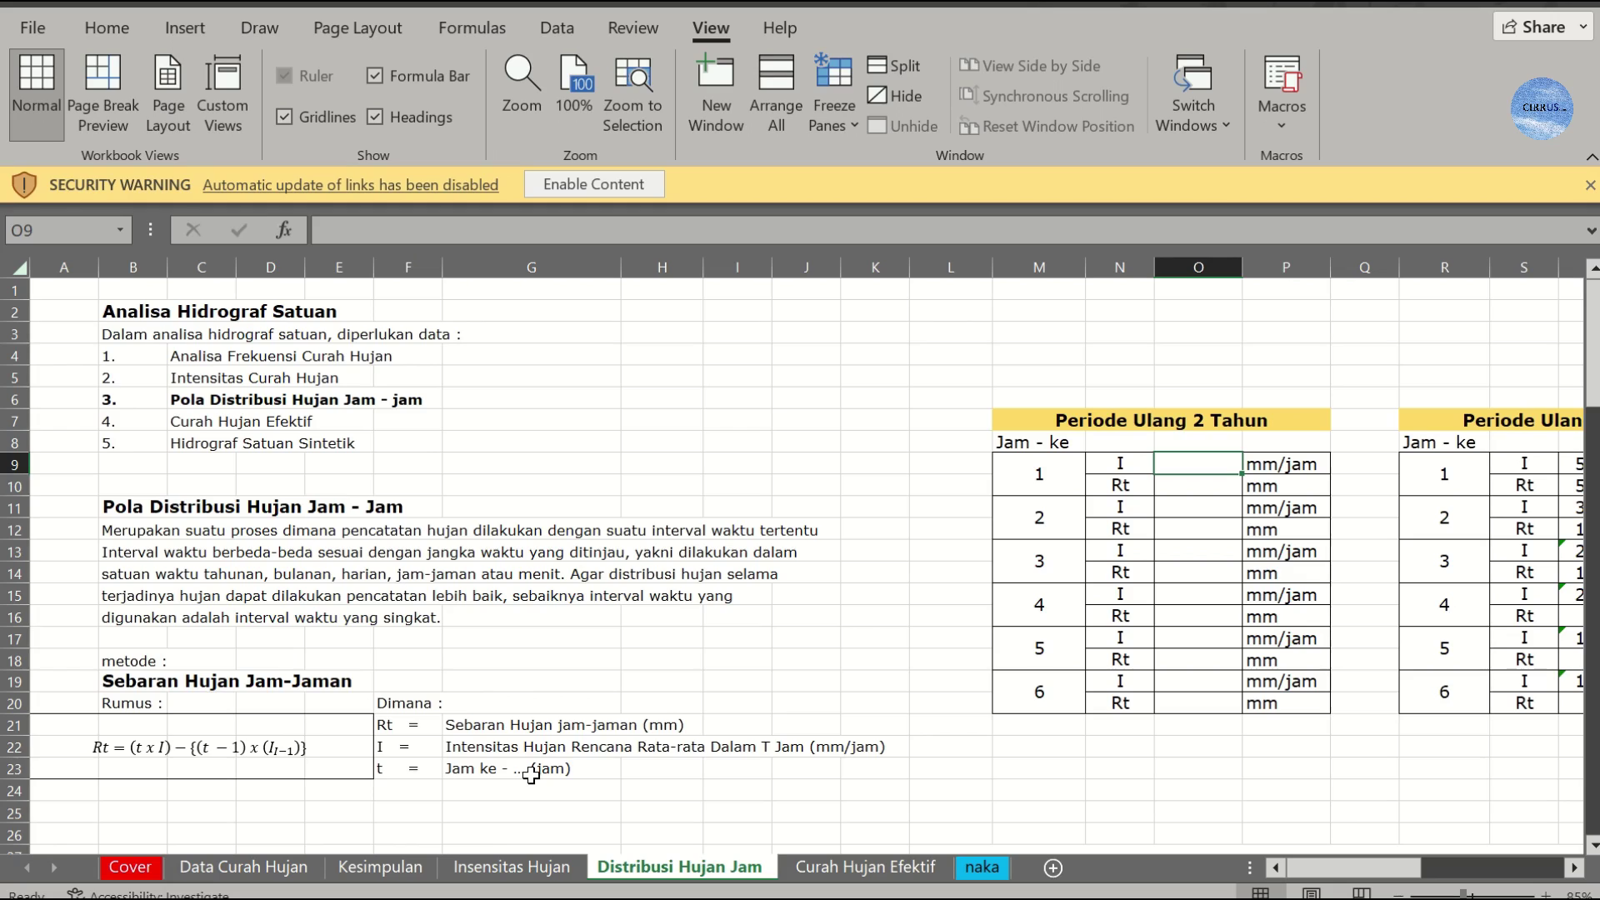
click(501, 867)
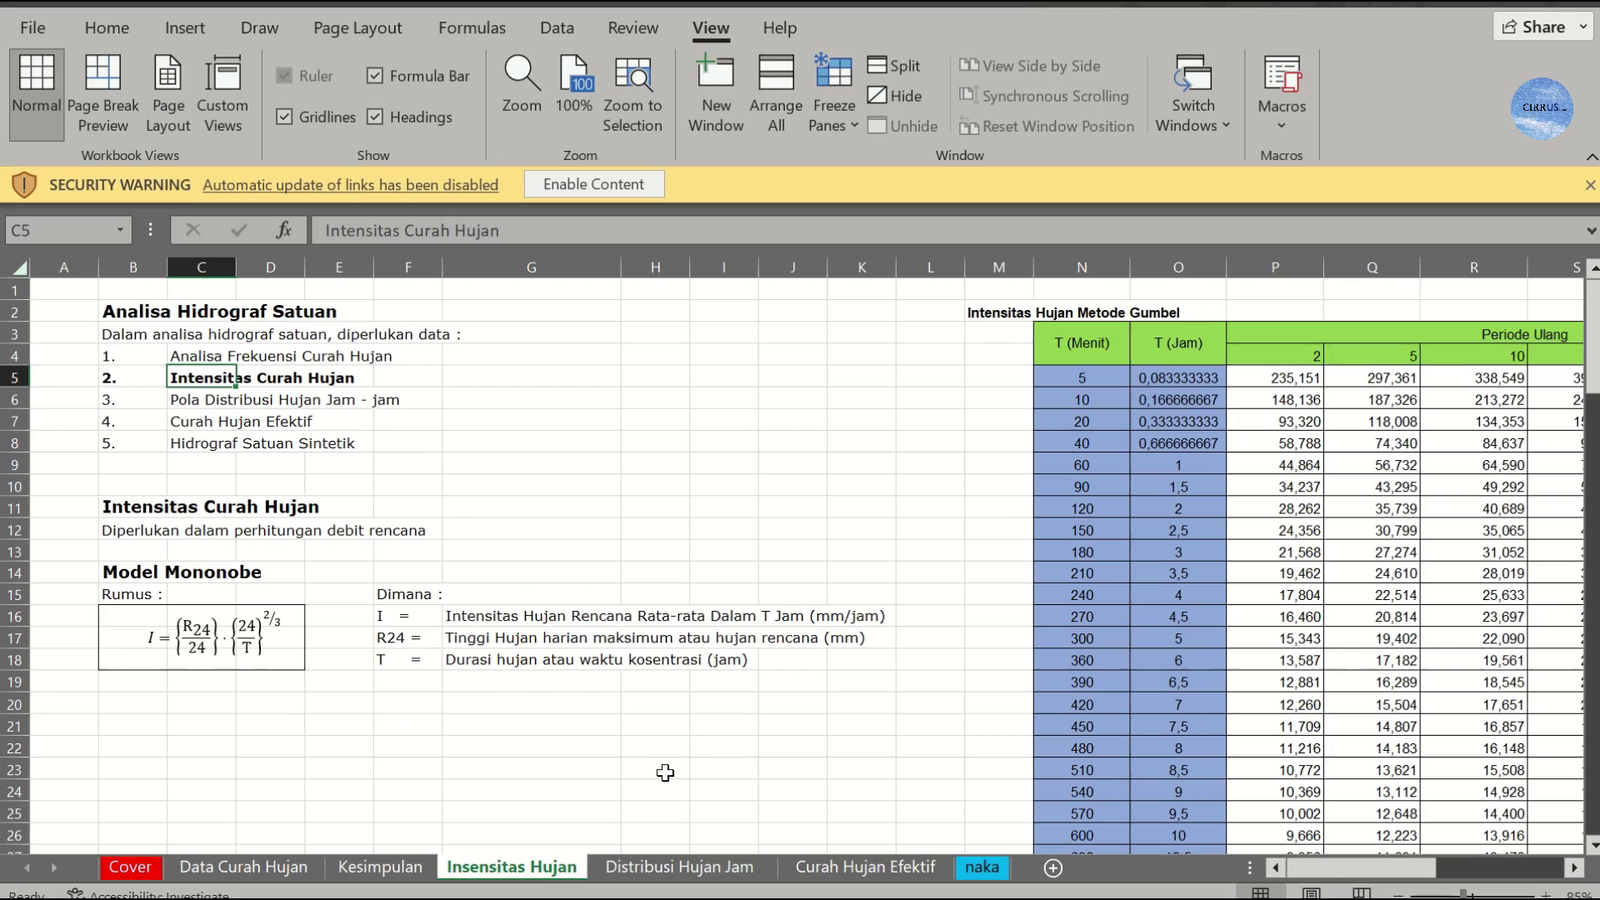
click(638, 867)
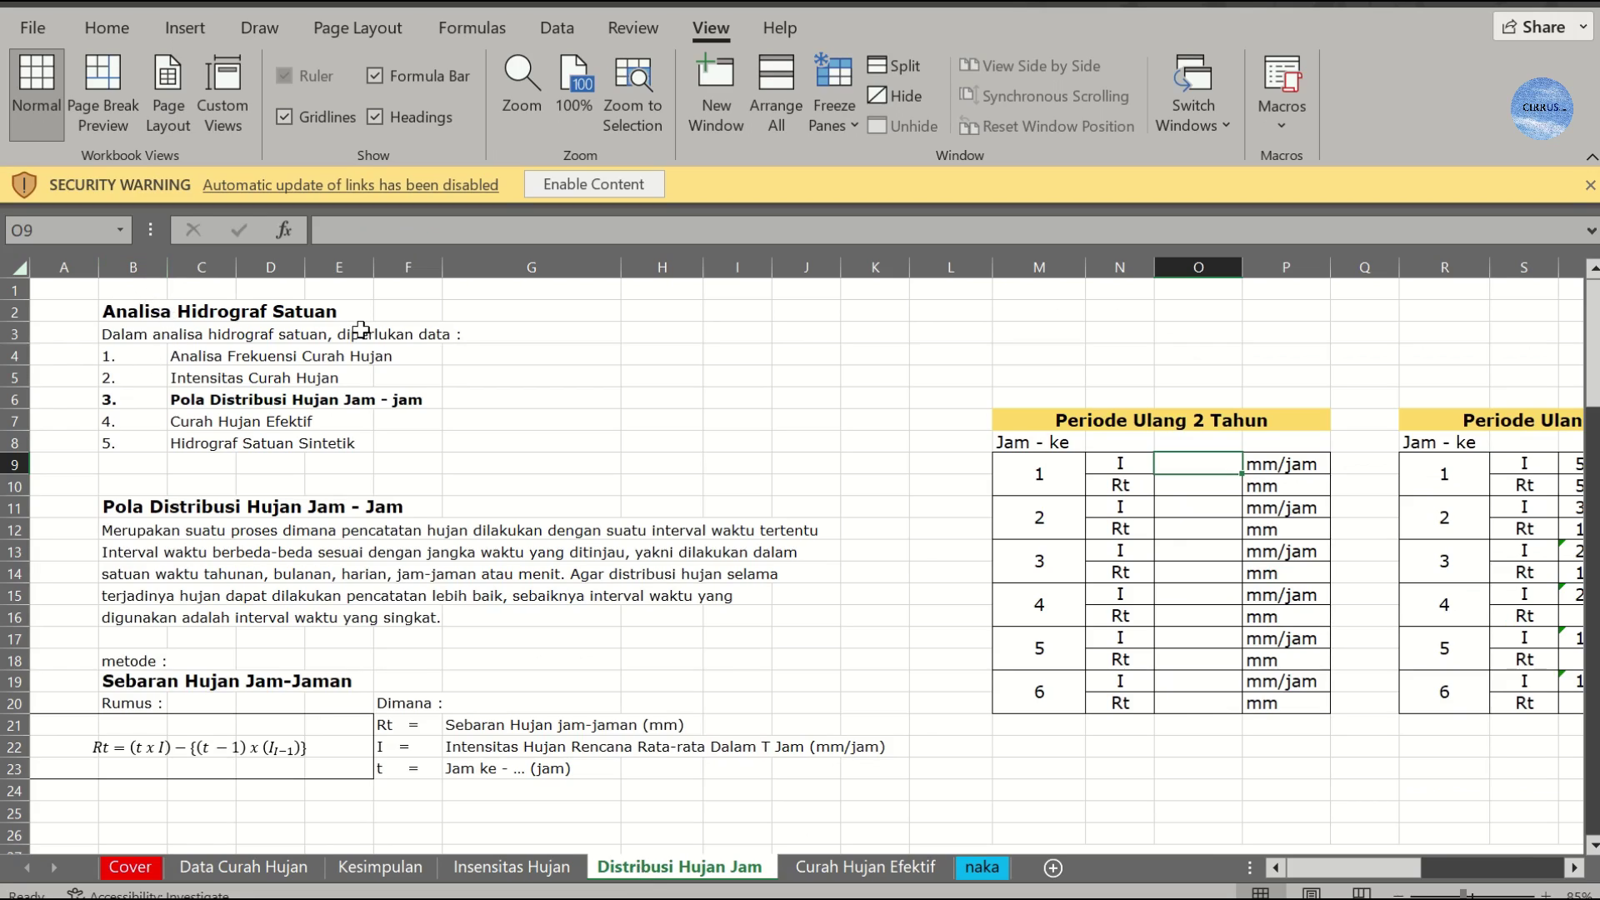
Step: Look through the Distribusi Hujan Jam tables for every return period, from Periode Ulang 2 Tahun to 100 Tahun
click(1160, 389)
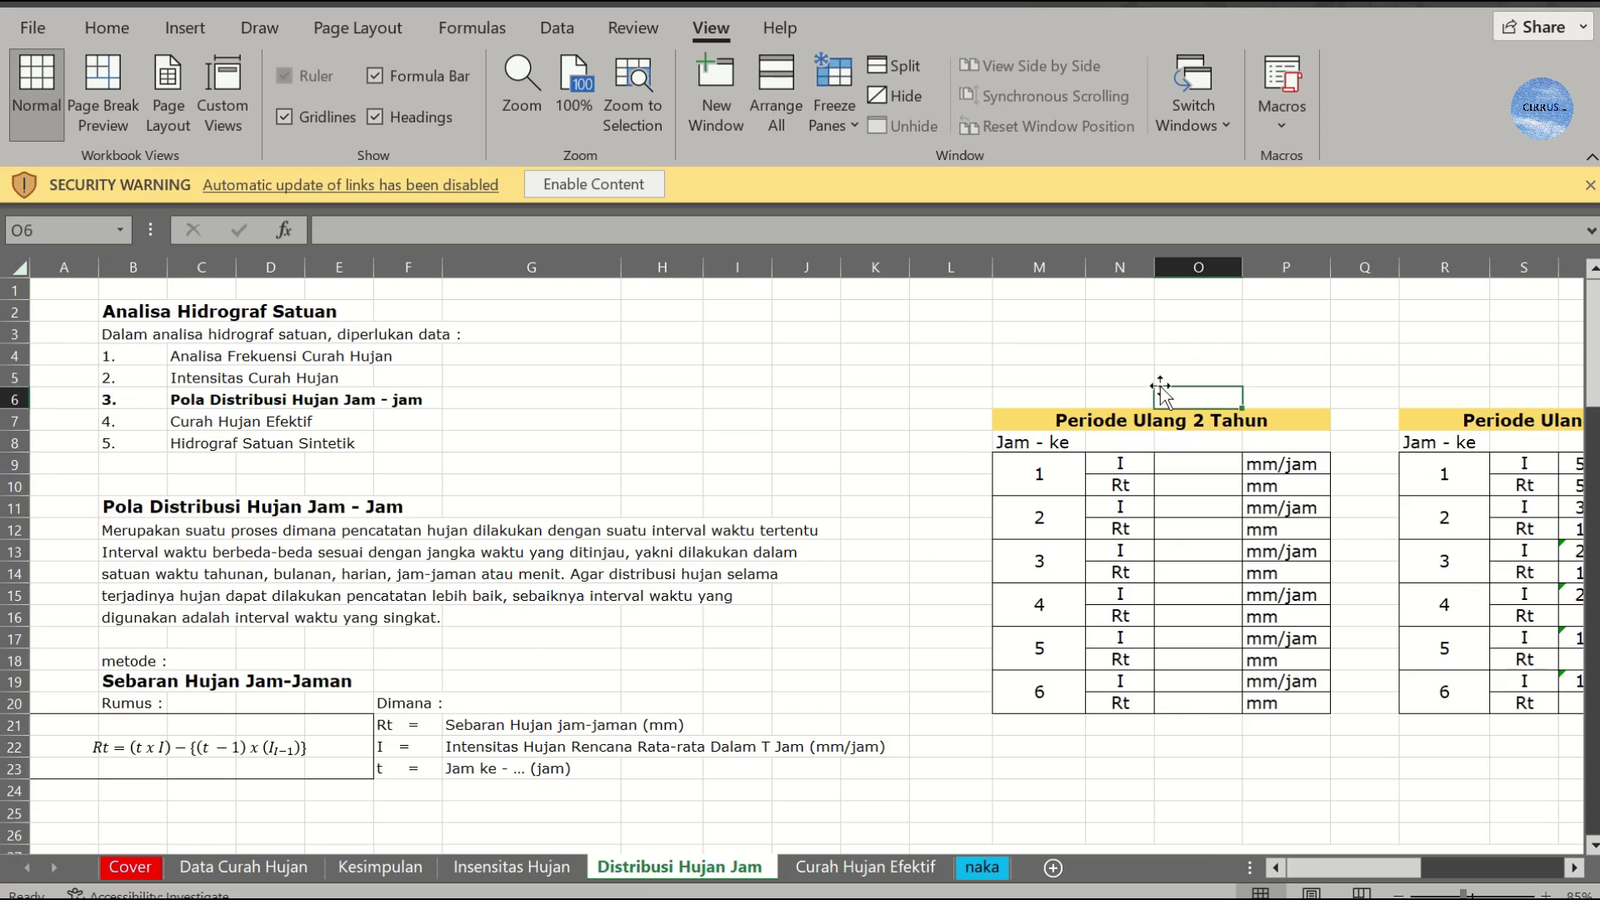
key(Down)
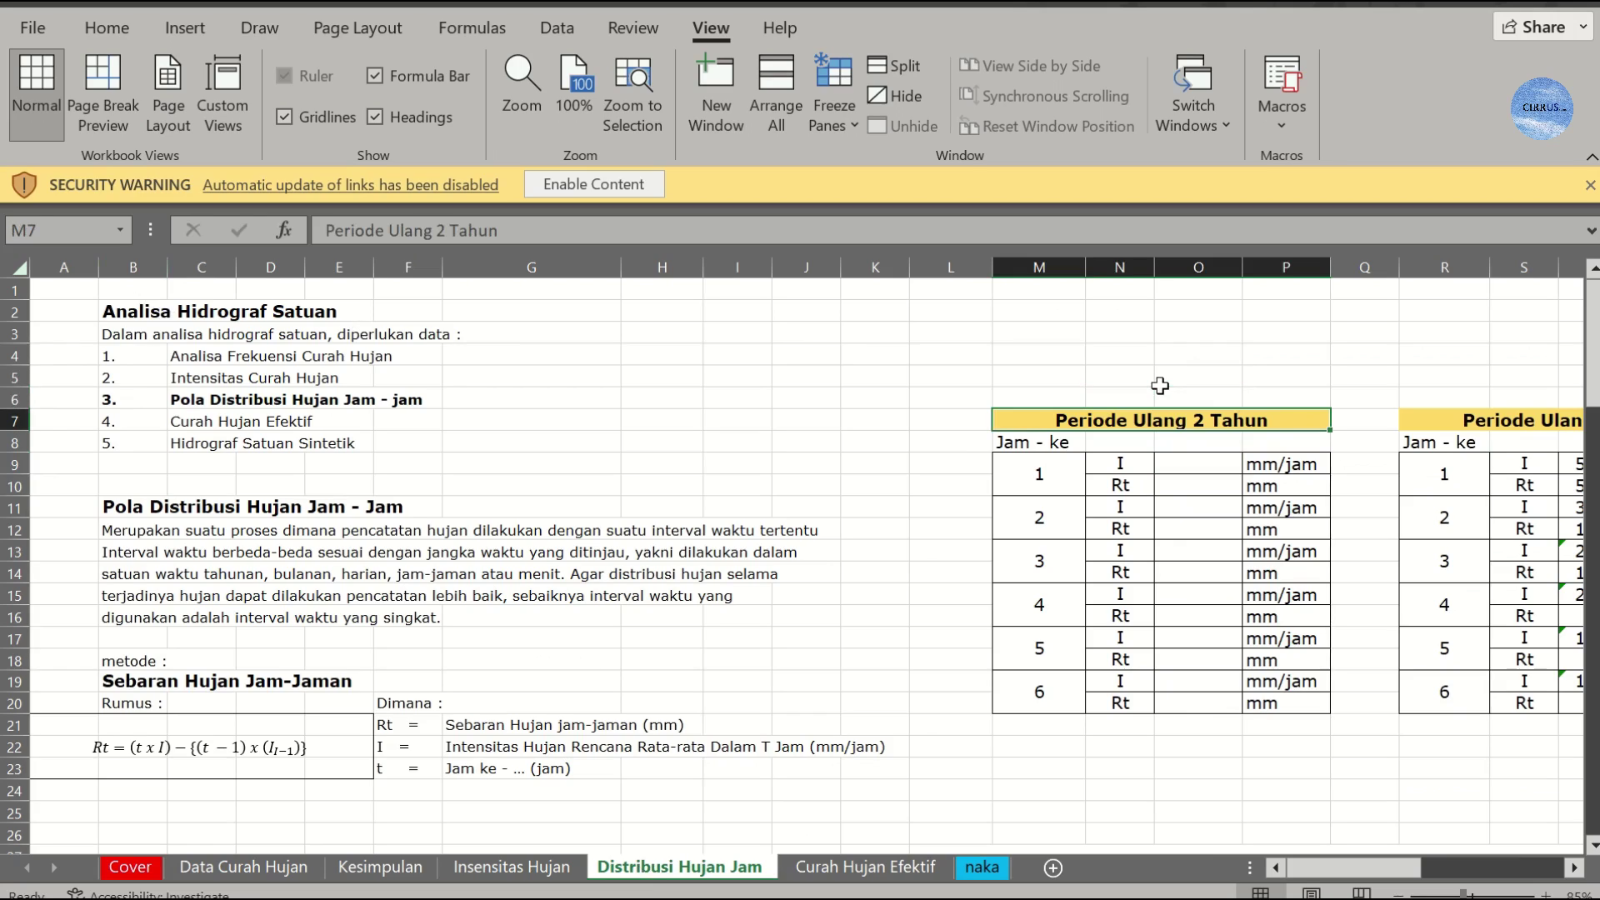
key(Right)
key(Right)
key(Right)
key(Right)
key(Right)
key(Right)
key(Right)
key(Right)
key(Right)
key(Right)
key(Right)
key(Right)
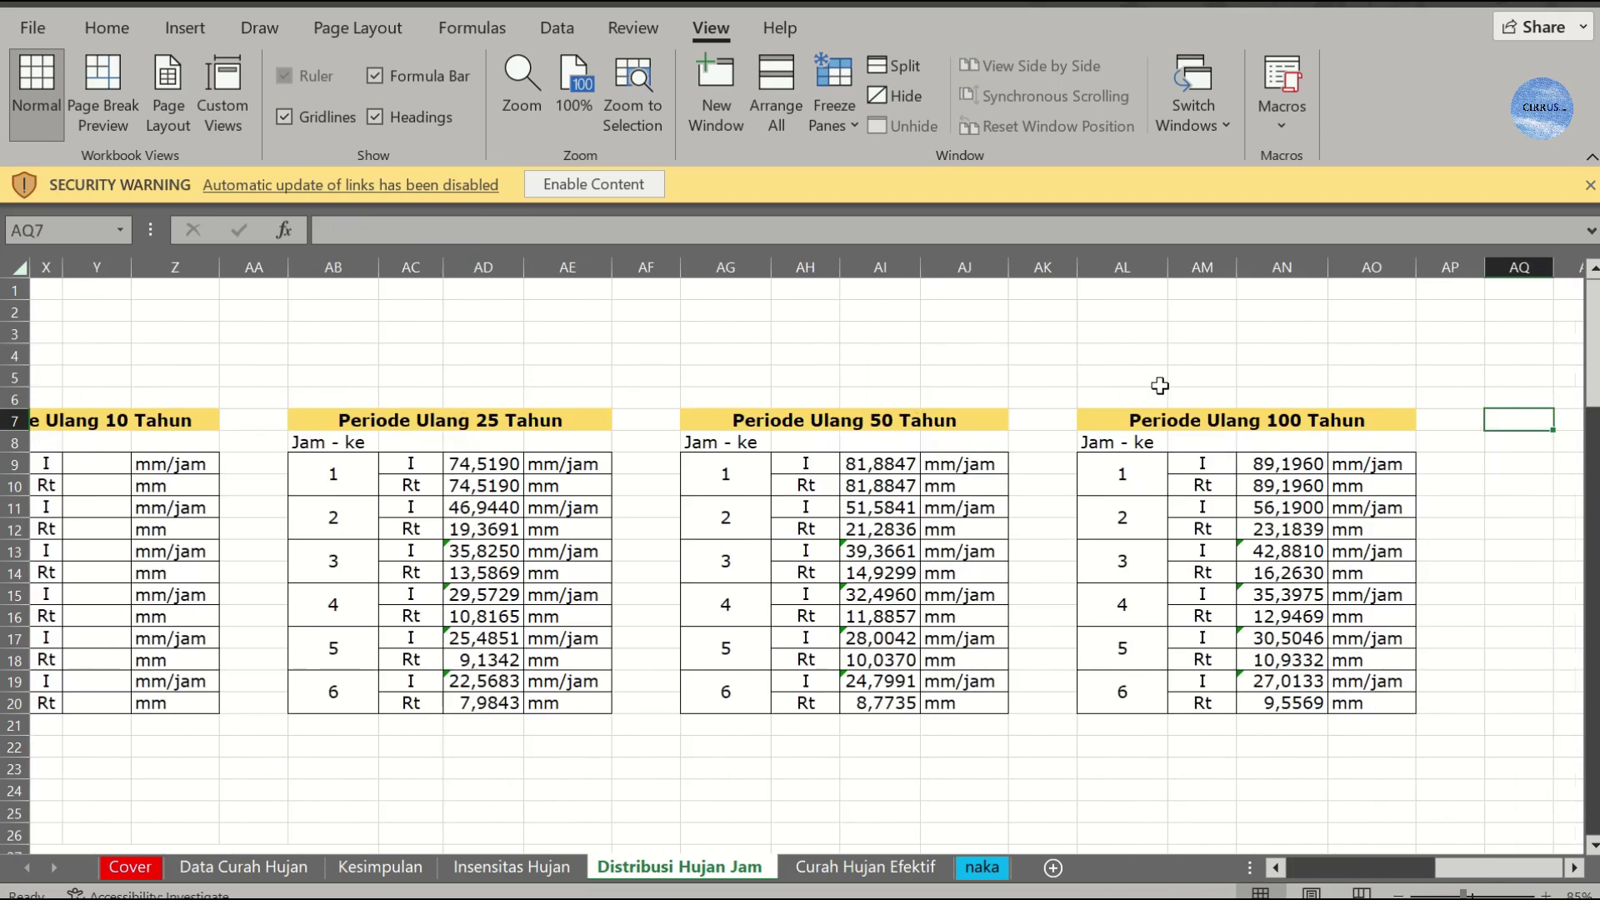
key(Right)
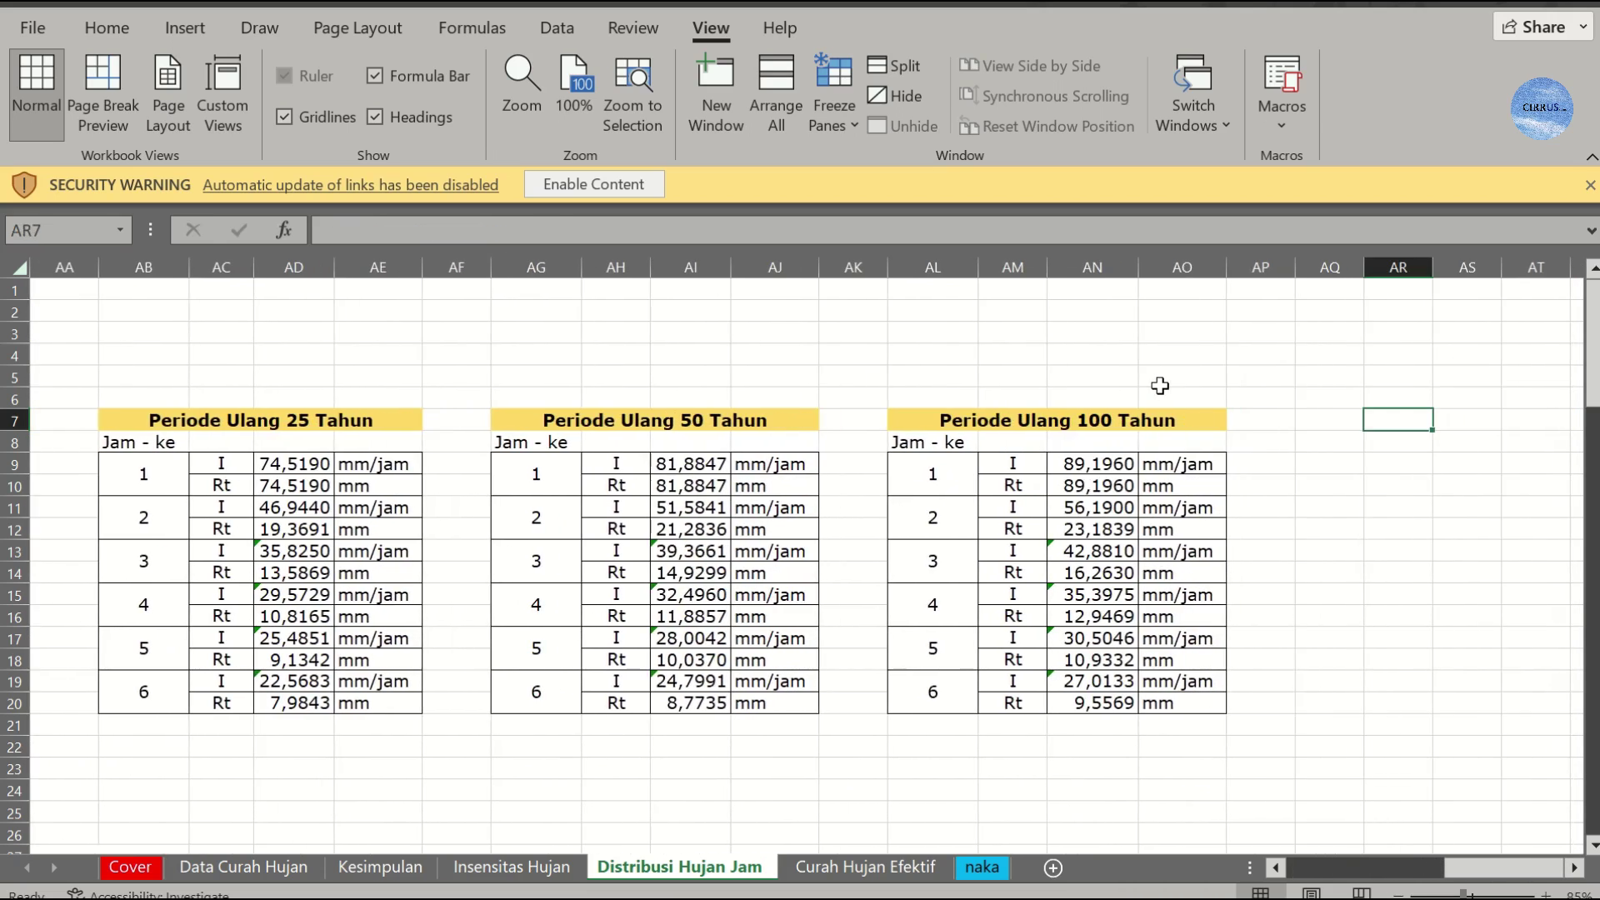
key(Left)
key(Left)
key(Left)
key(Left)
key(Left)
key(Left)
key(Left)
key(Left)
key(Left)
key(Left)
key(Left)
key(Left)
key(Left)
key(Left)
key(Left)
key(Left)
key(Left)
key(Left)
key(Left)
key(Left)
key(Left)
key(Down)
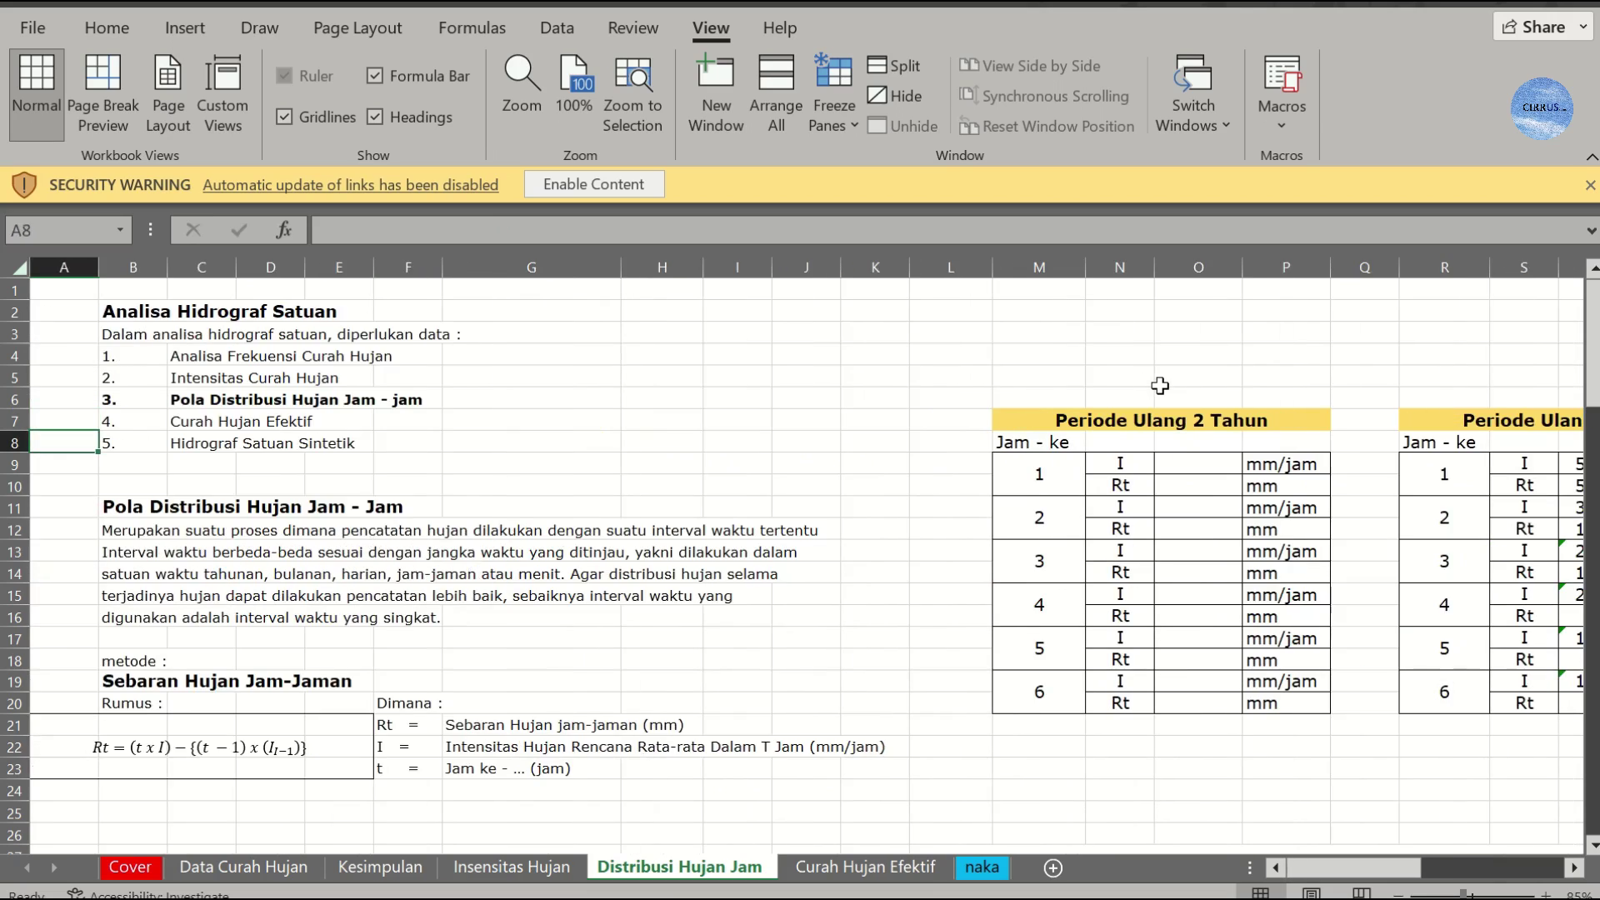
Step: Link the hour-1 intensity in O9 of the 2-year table to cell P9 of the Insensitas Hujan sheet
click(1188, 469)
text(=)
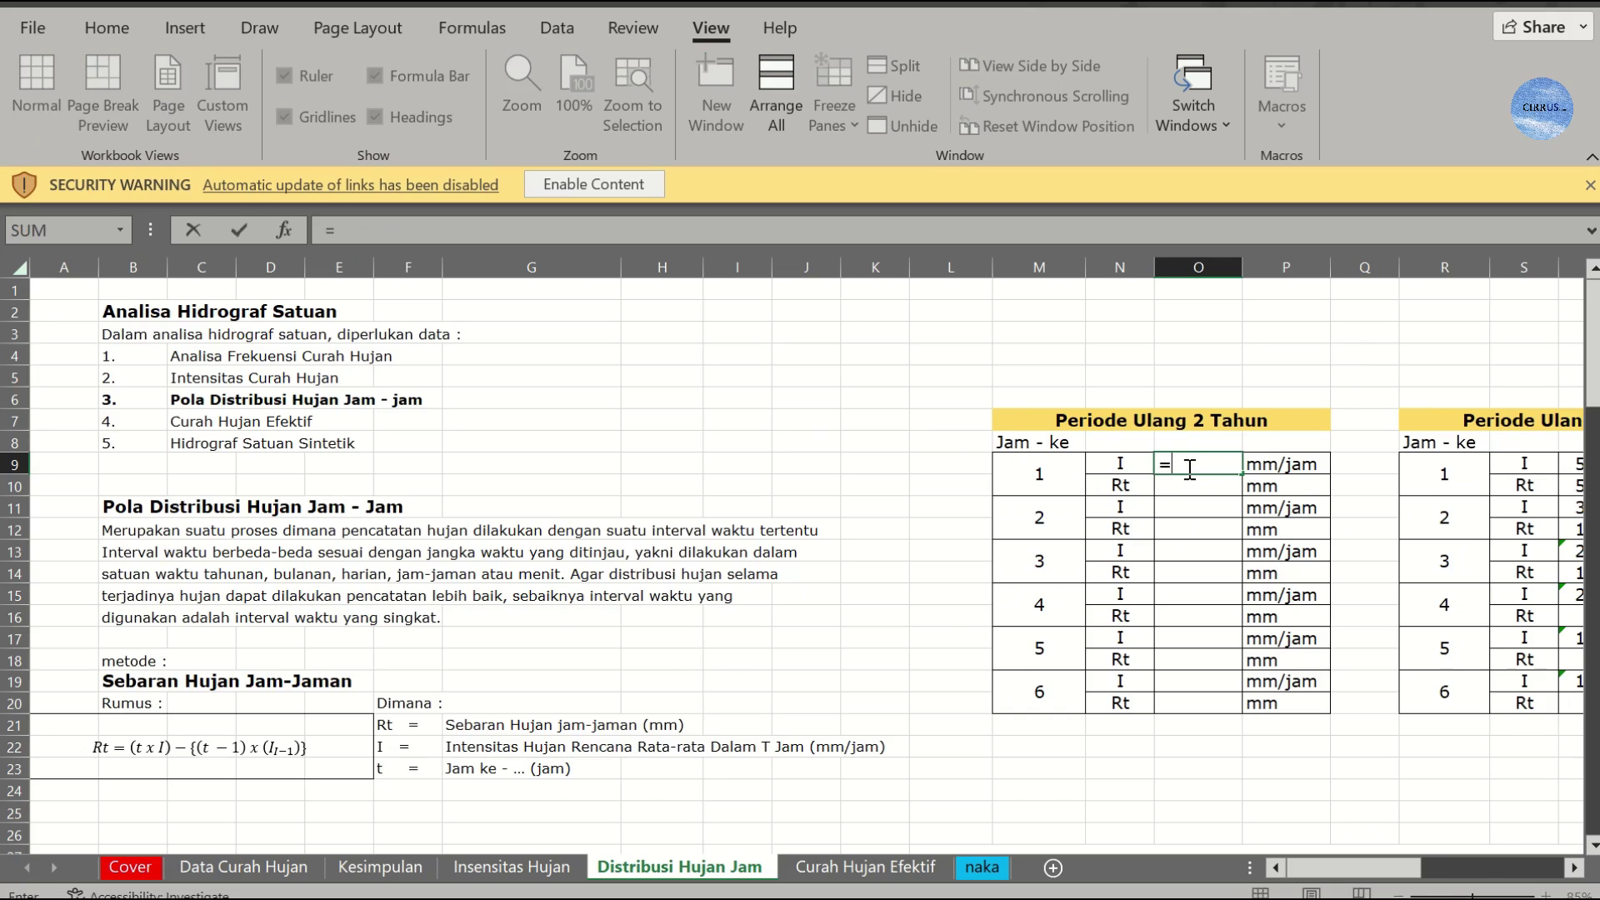
click(521, 858)
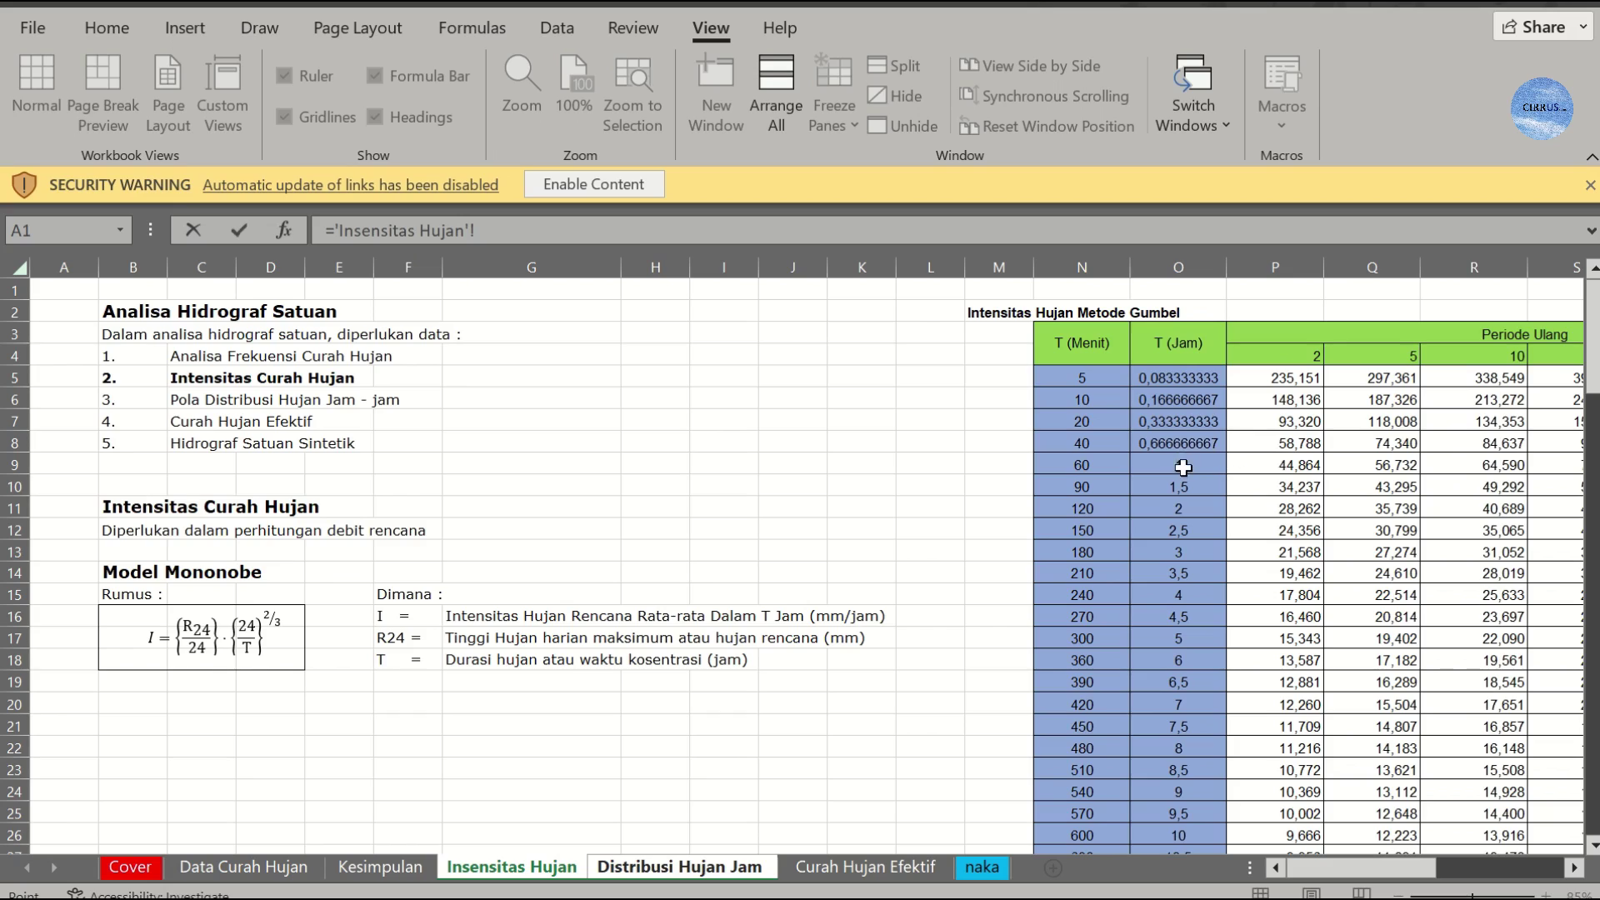
click(1288, 464)
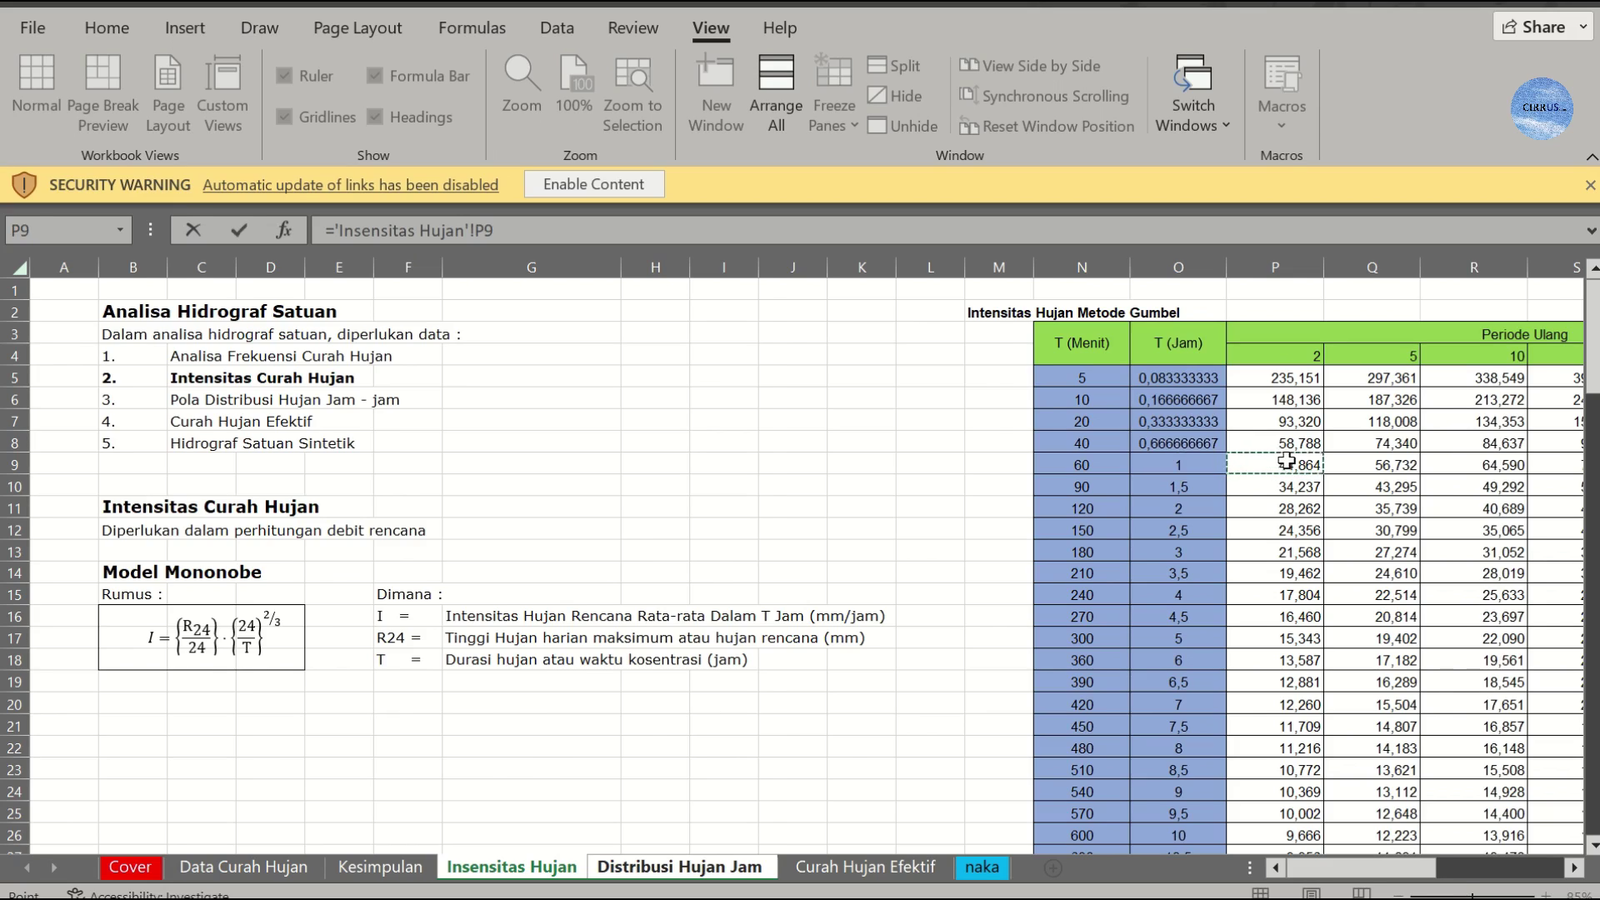
key(Return)
Step: Enter the hour-1 Rt formula =(M9*O9)-(M9-1)*O9 in cell O10 of the 2-year table
text(=)
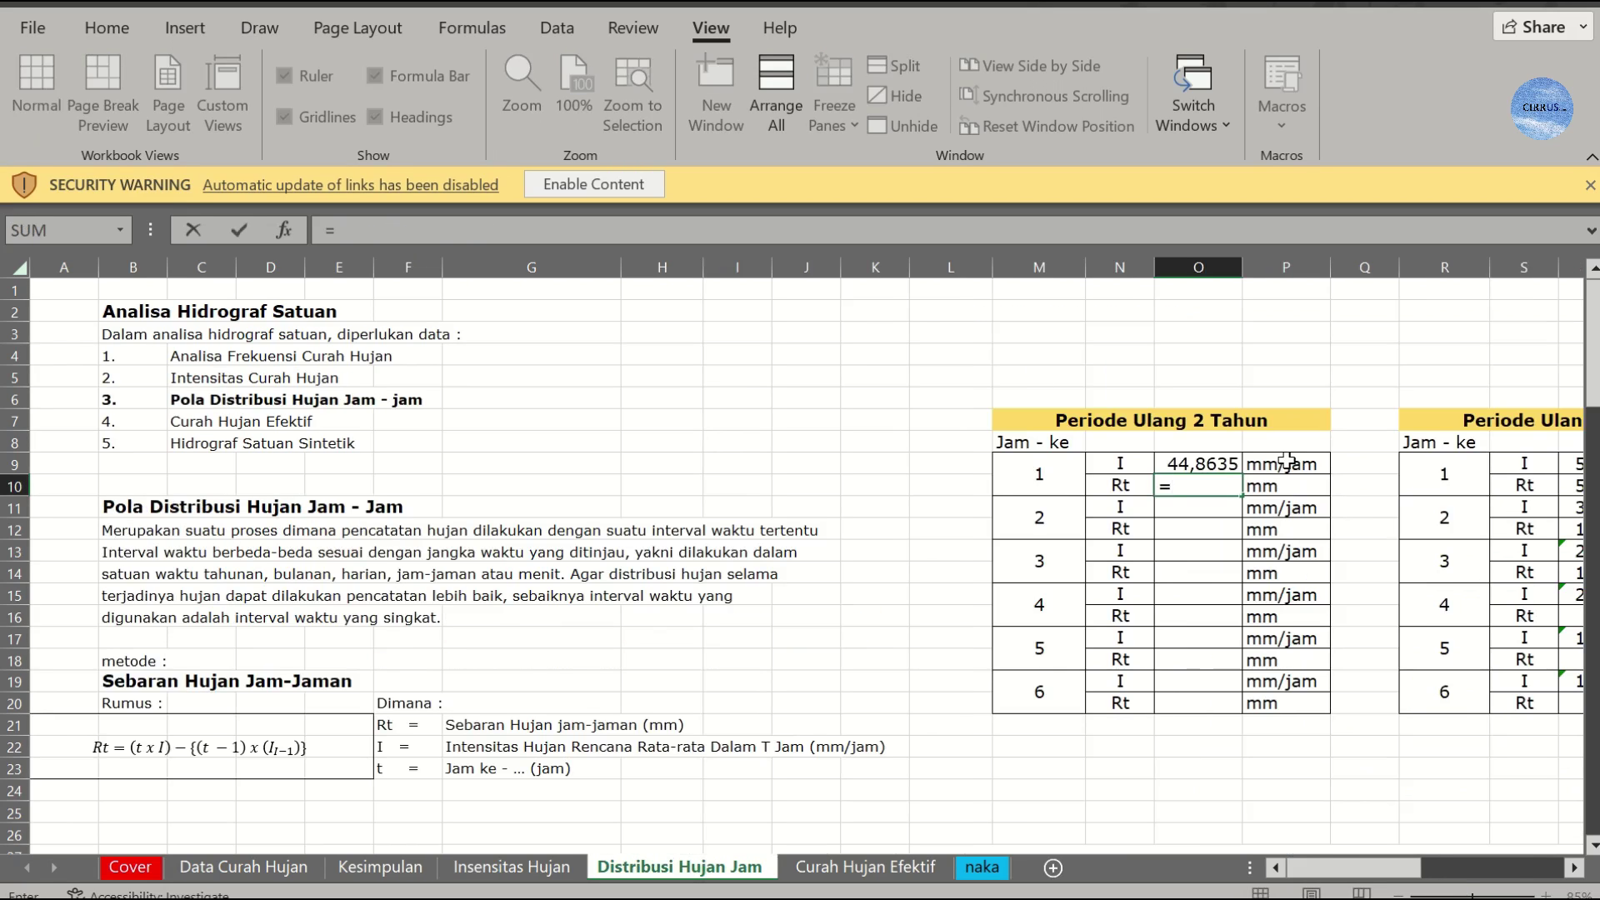
text(()
click(999, 473)
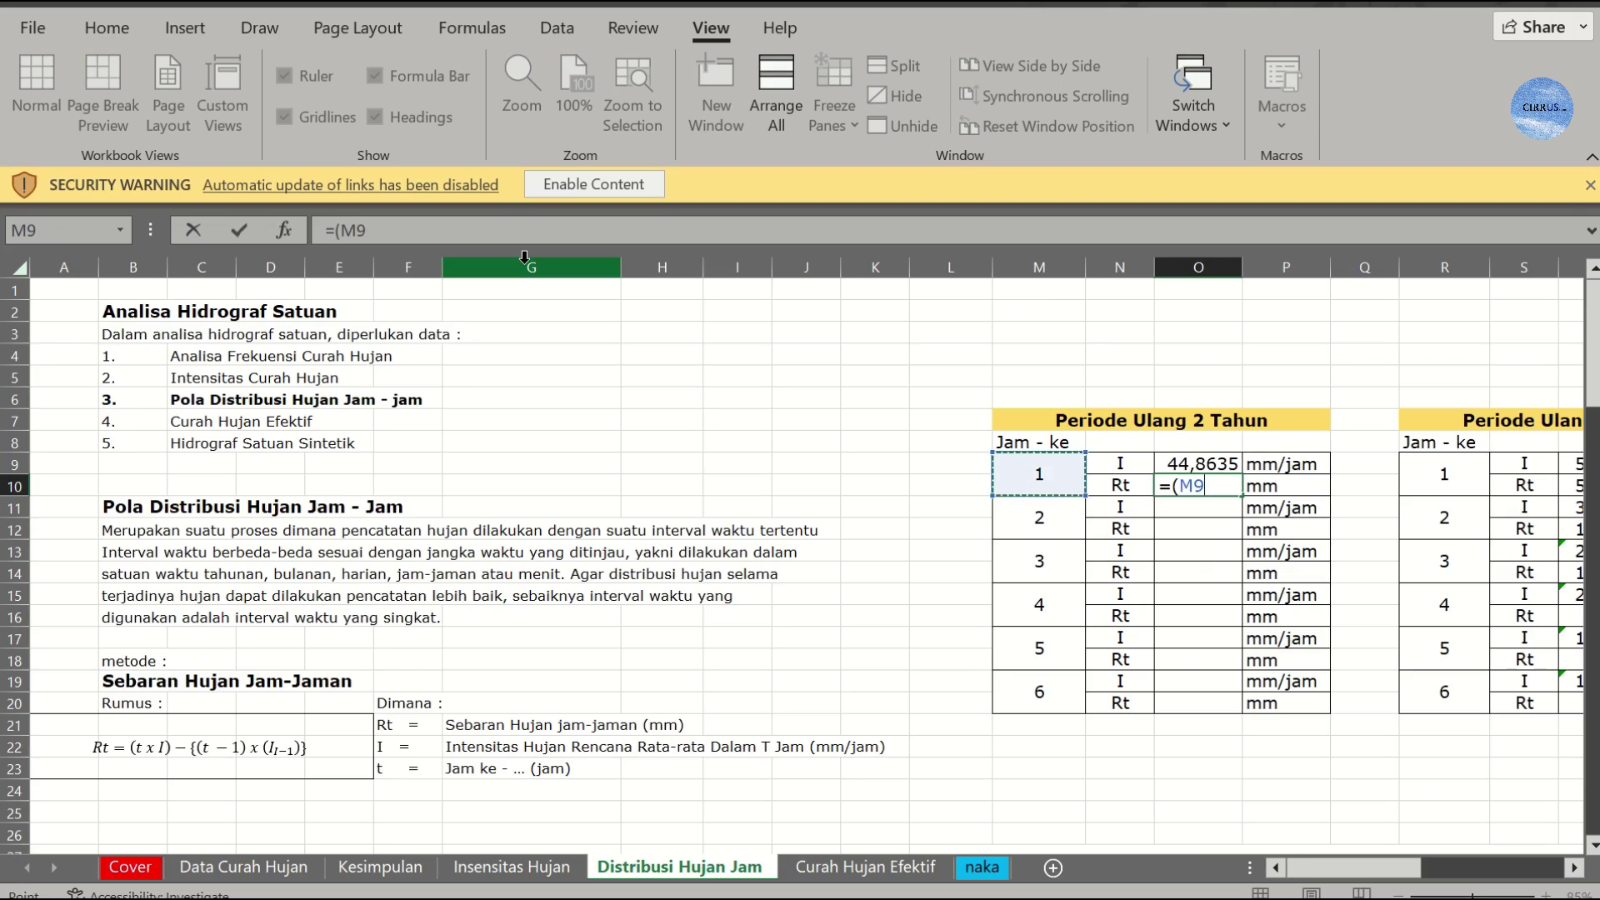
click(478, 233)
text(*)
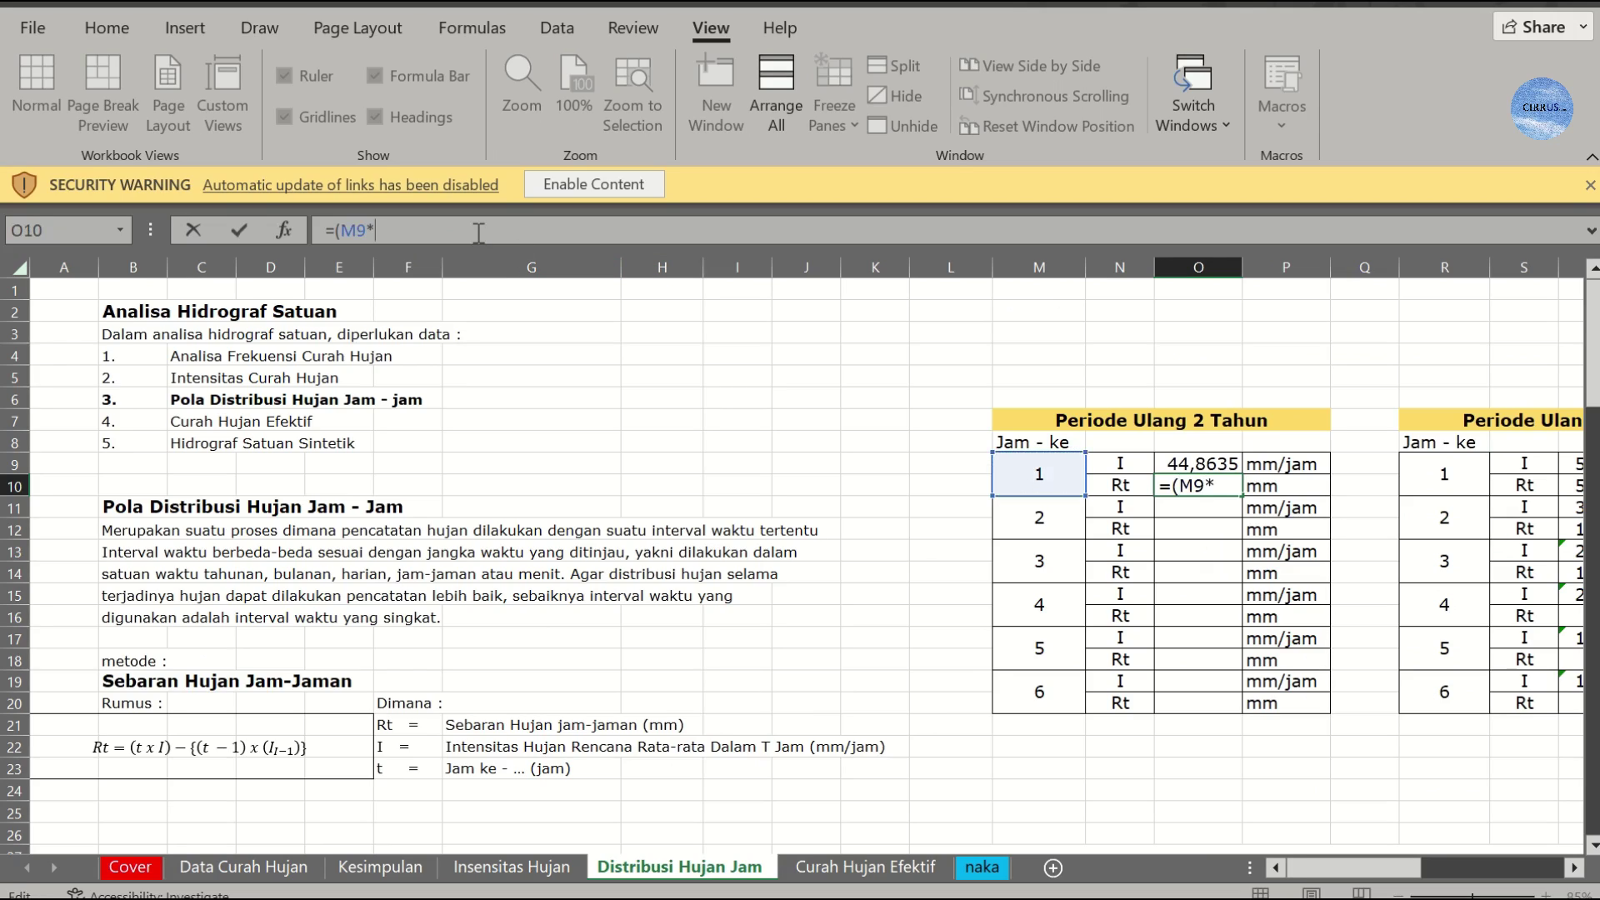
click(1188, 460)
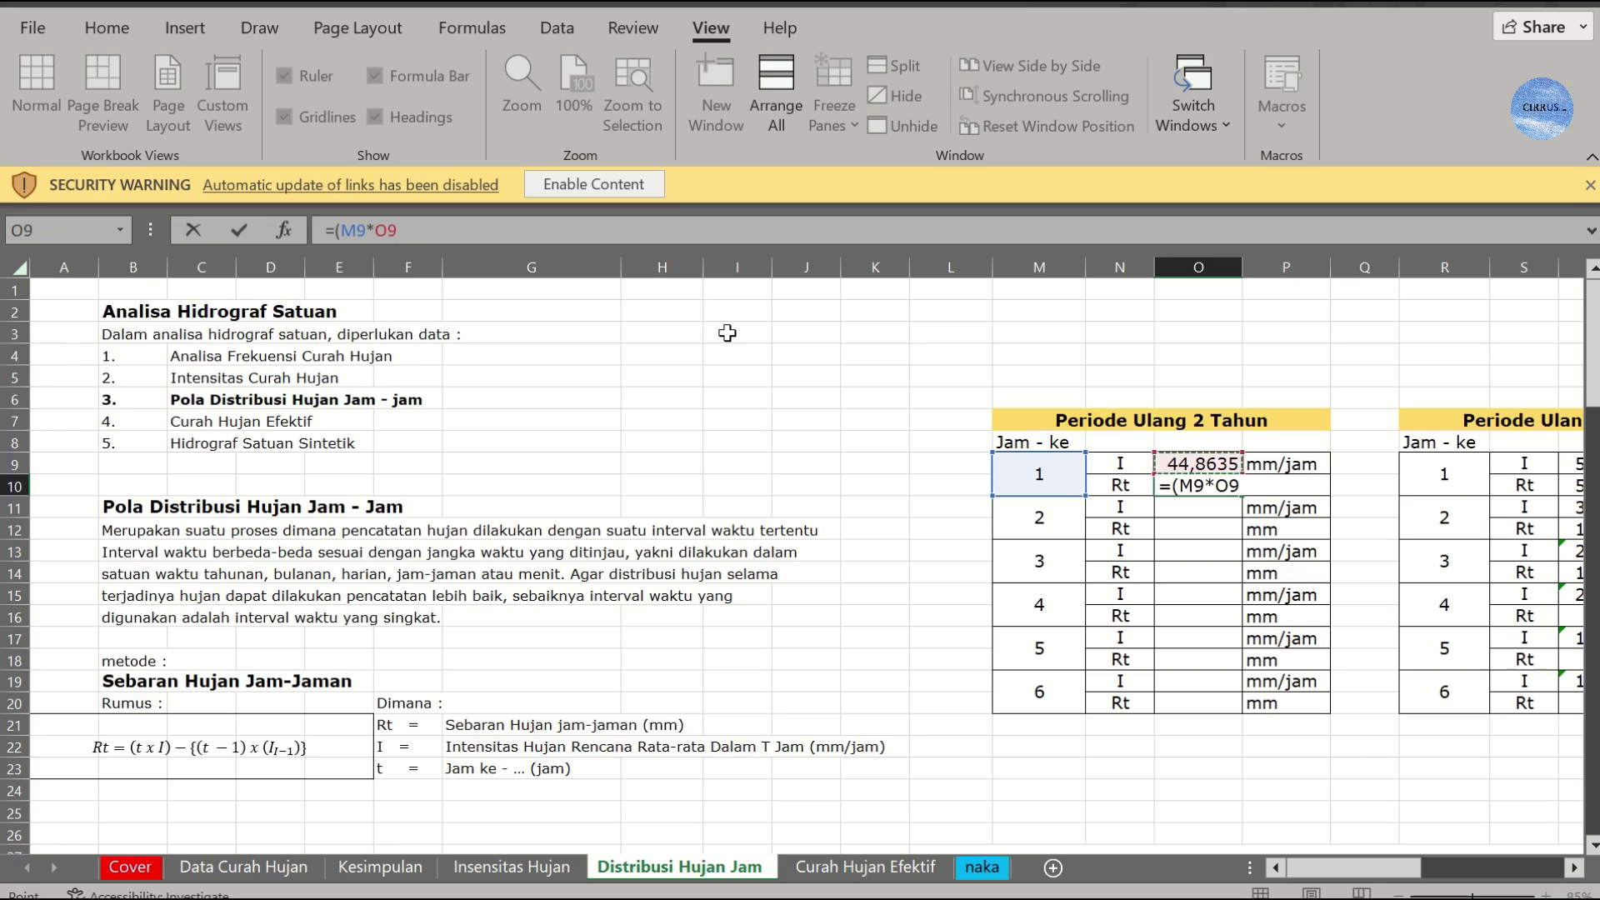
text()-()
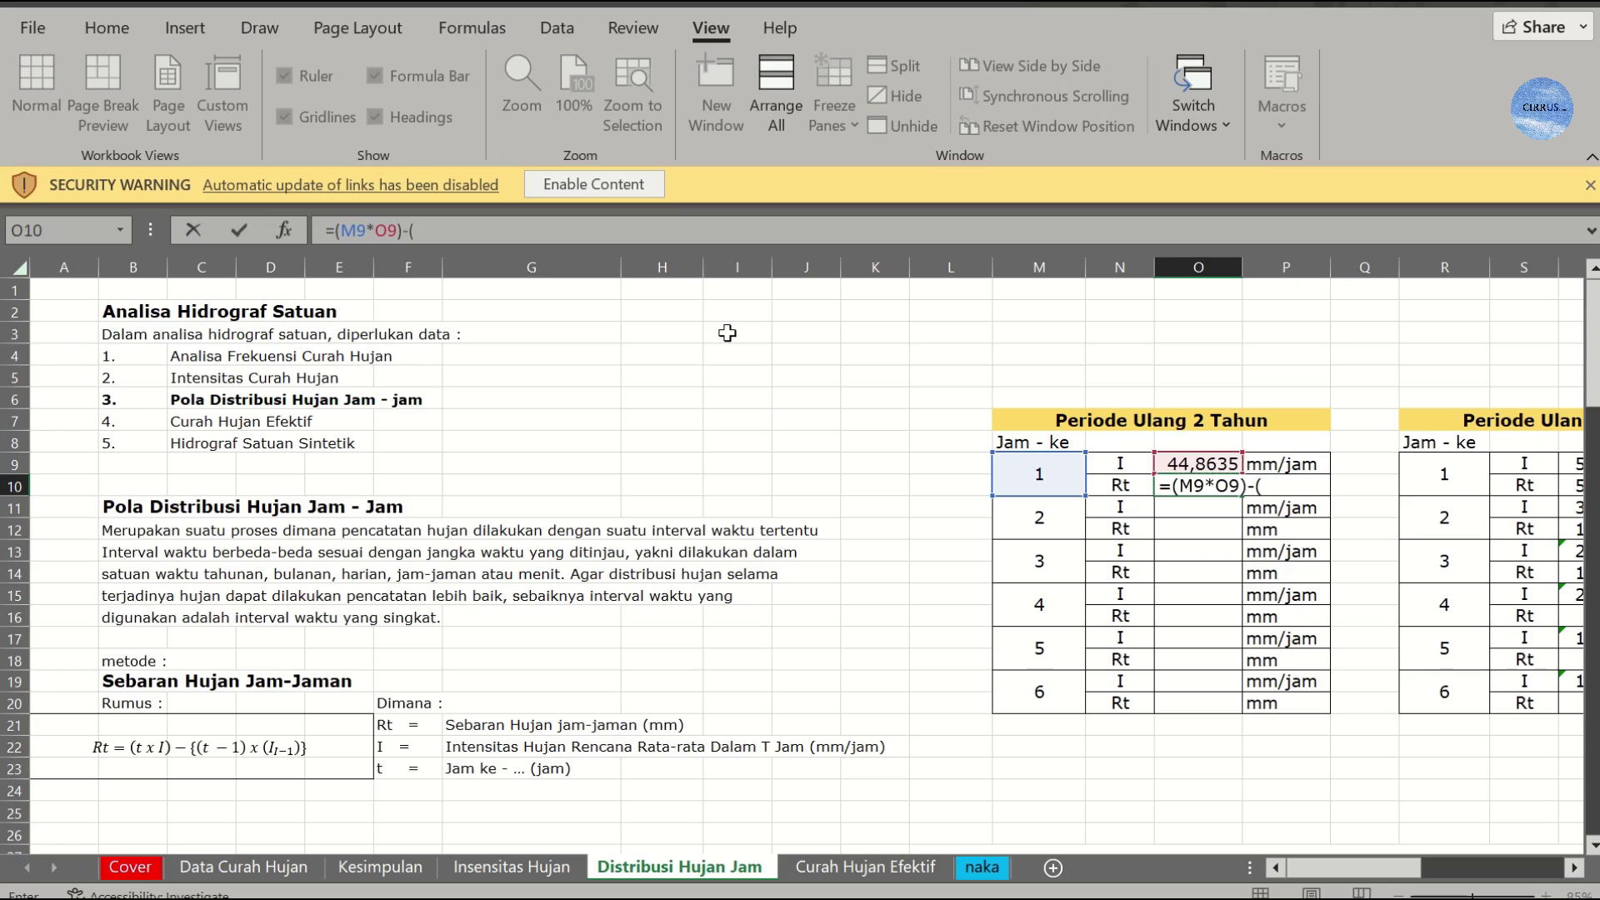
click(1034, 486)
text(-1)
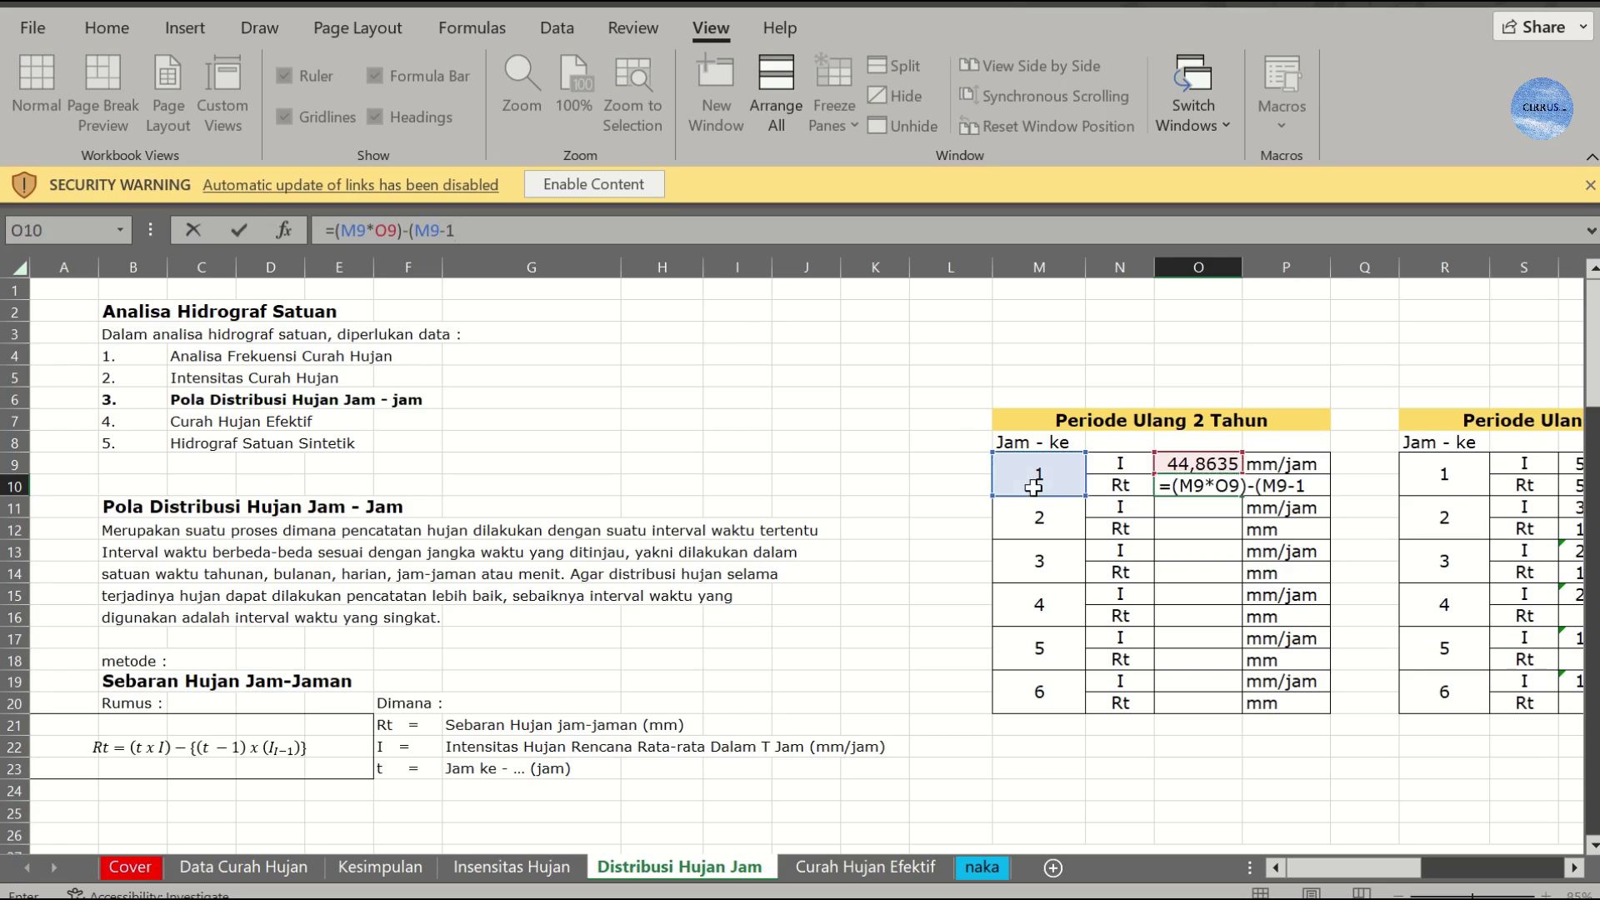
text()*)
click(1206, 467)
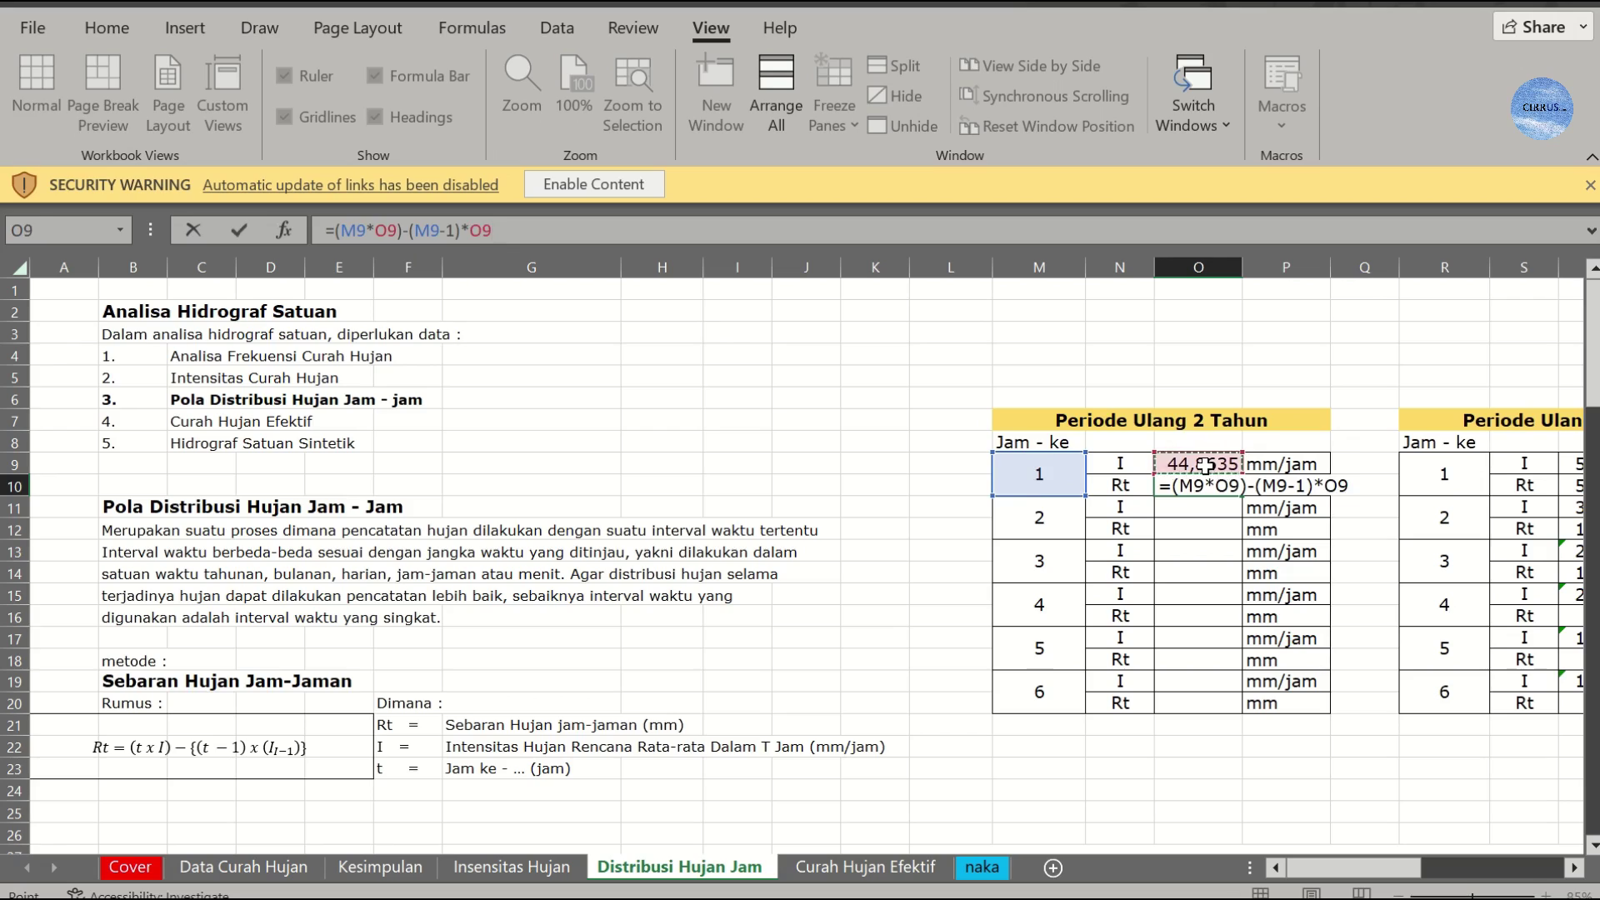
key(Return)
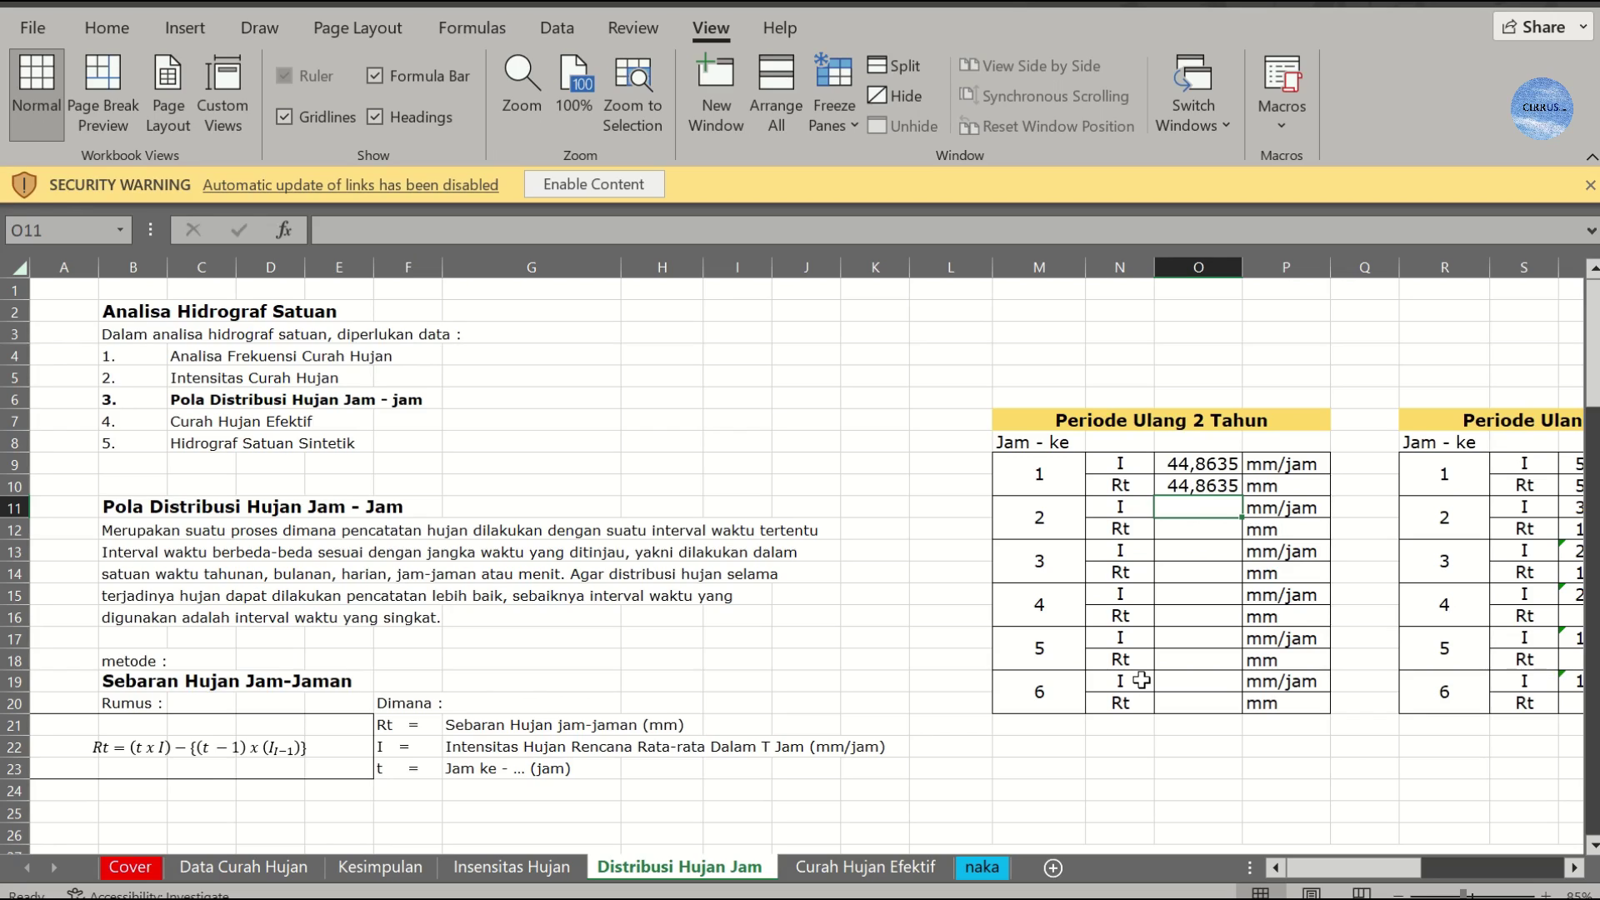
Step: Link the hour-2 intensity in O11 to cell P11 of the Insensitas Hujan sheet
text(=)
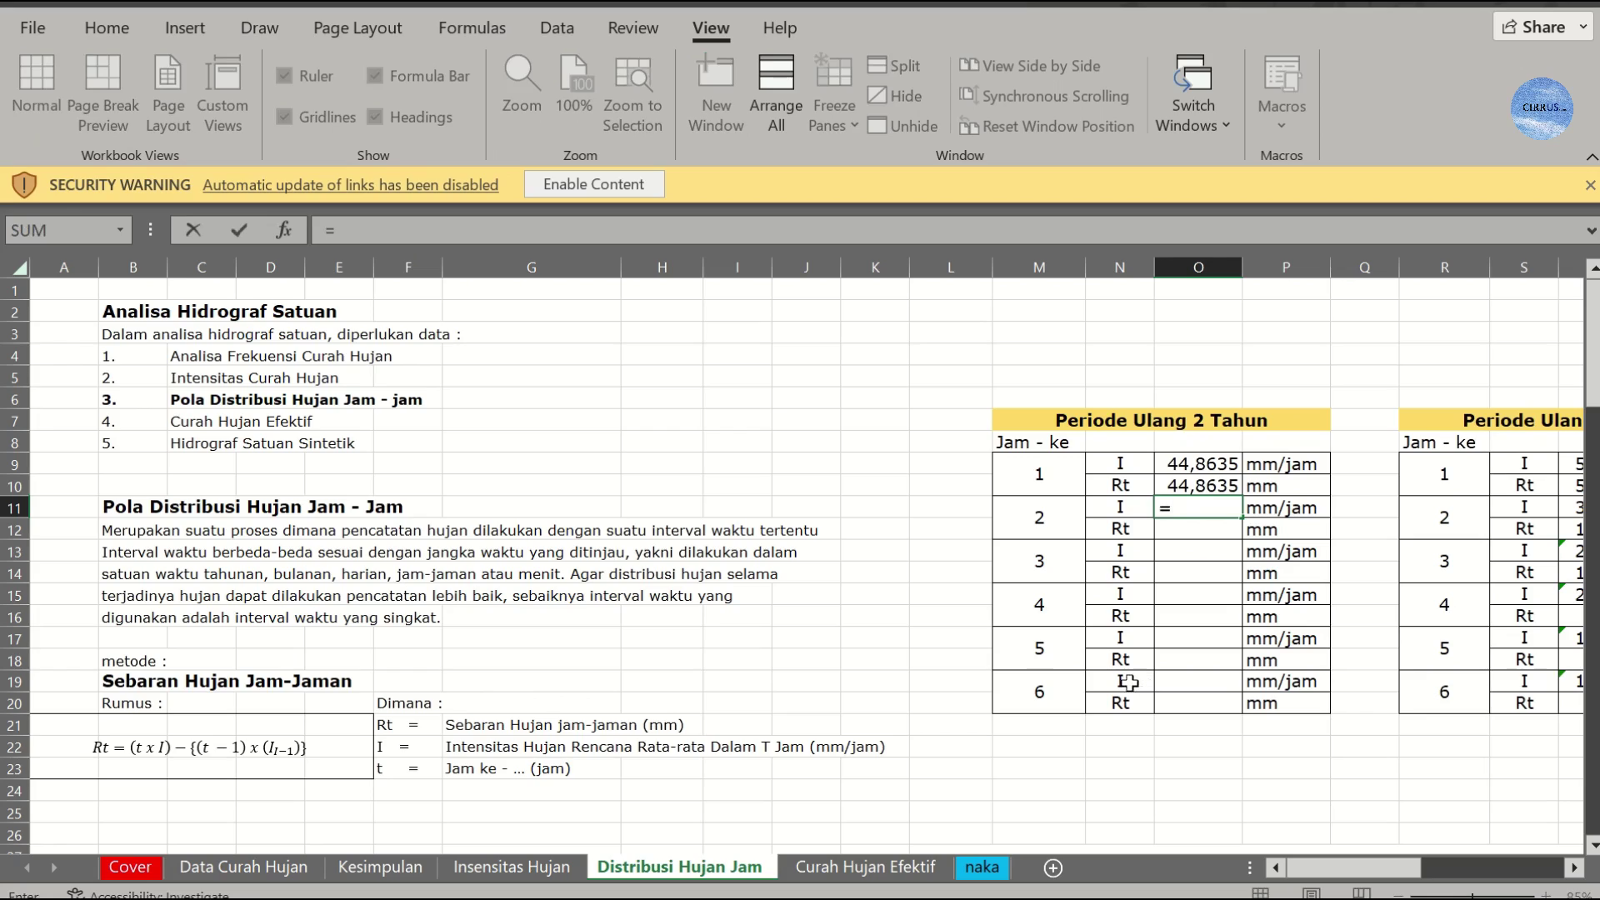
click(525, 871)
click(1288, 515)
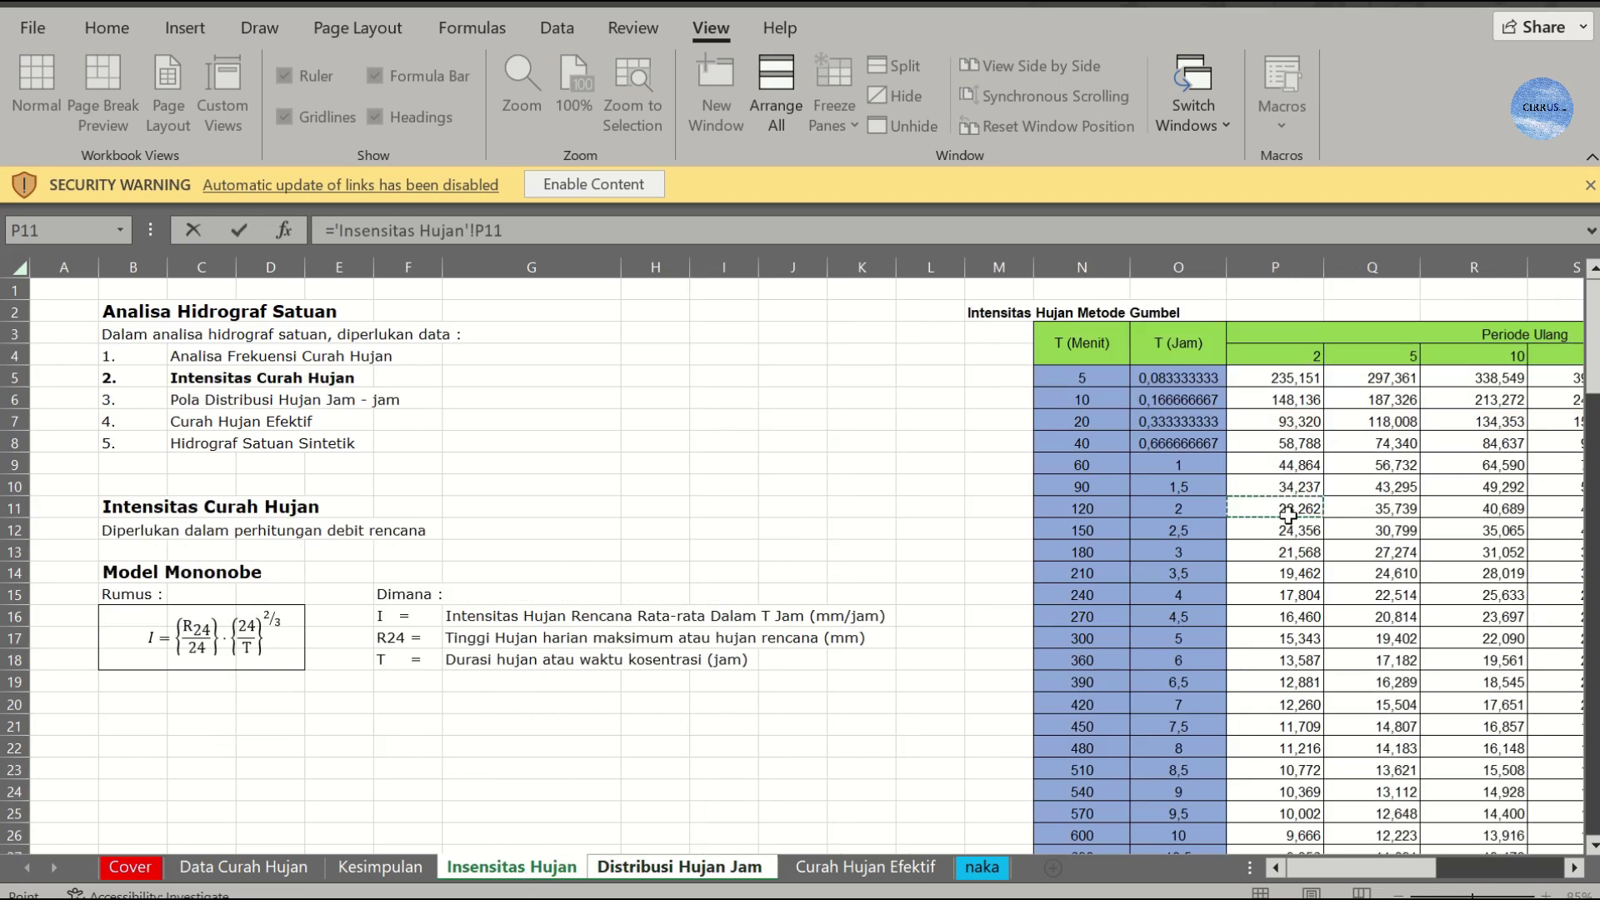
key(Return)
Step: Enter the hour-2 Rt formula =(M11*O11)-(M11-1)*O9 in cell O12
text(=)
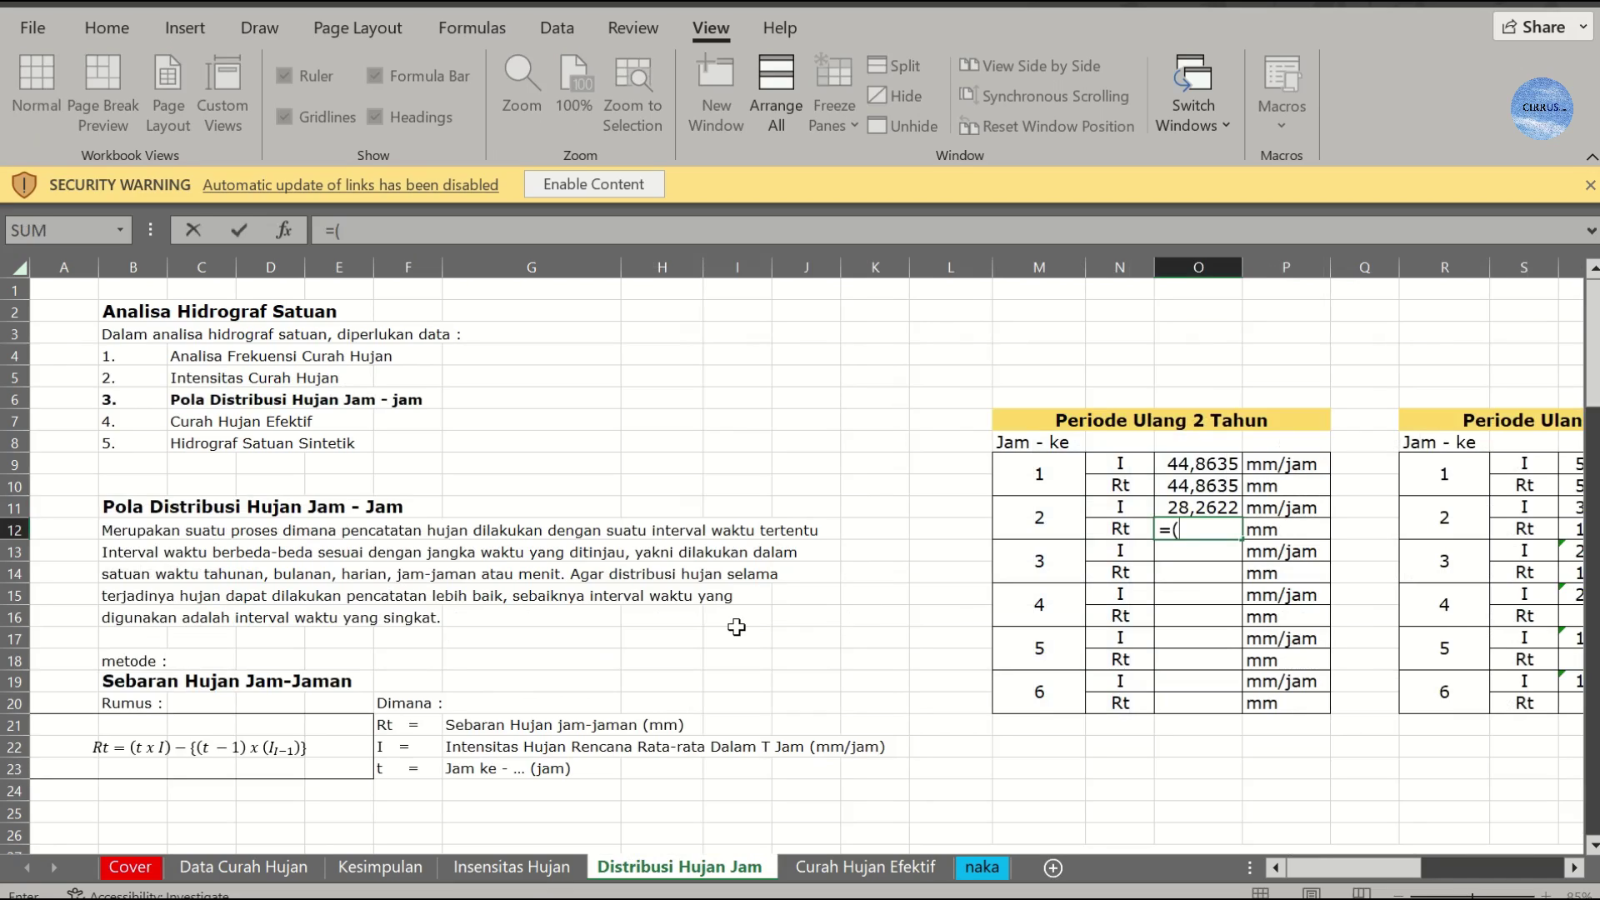
text(()
click(1036, 516)
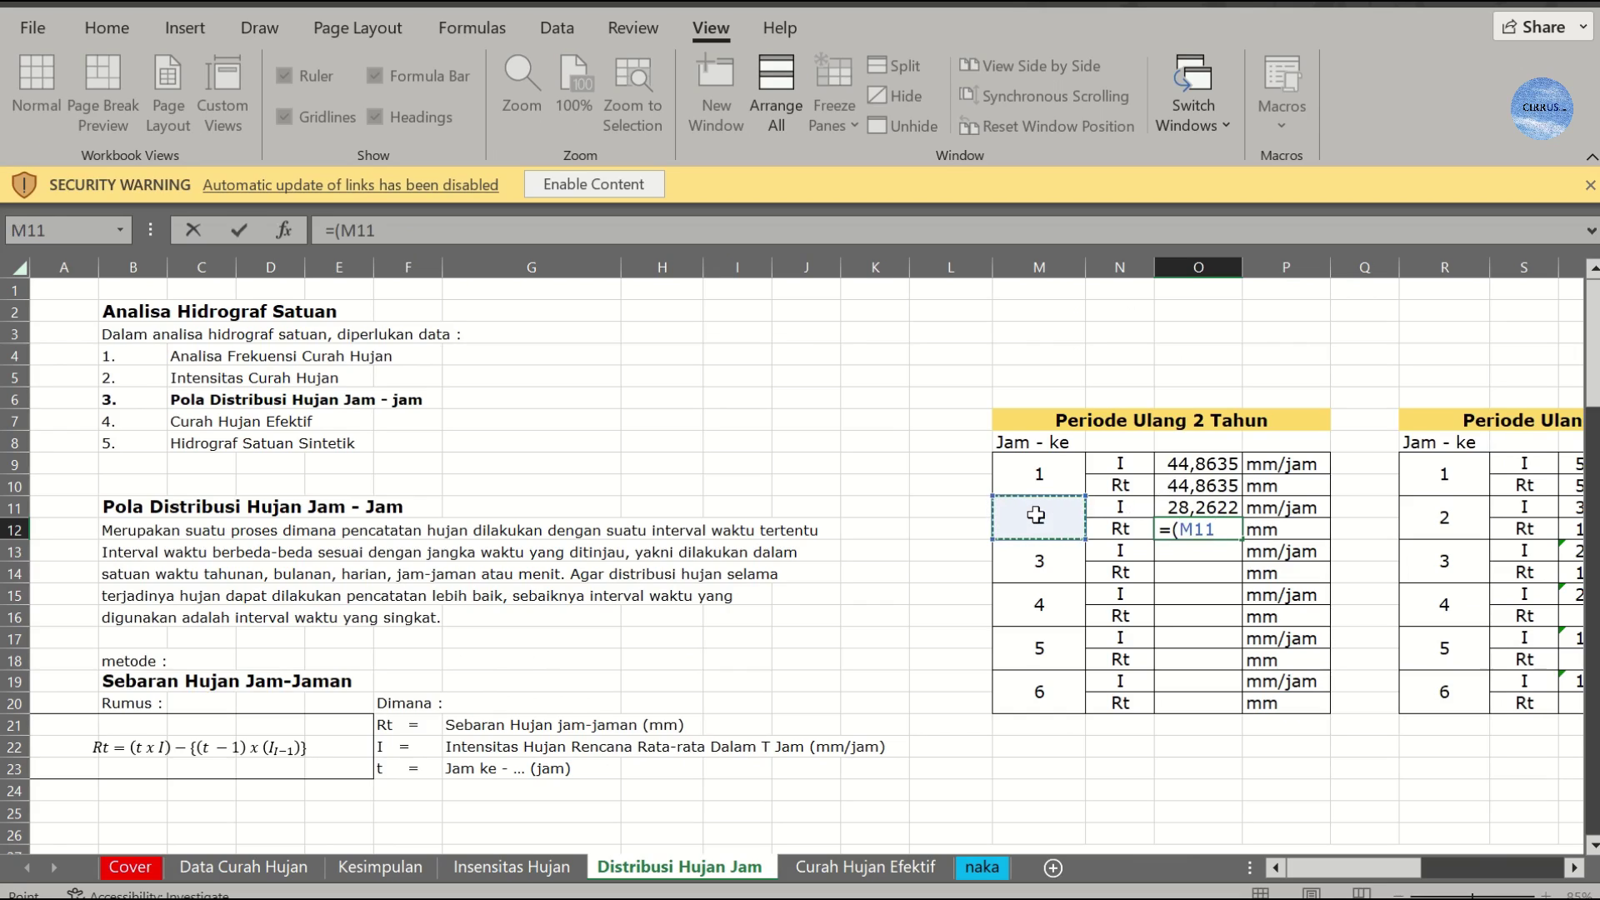
text(*)
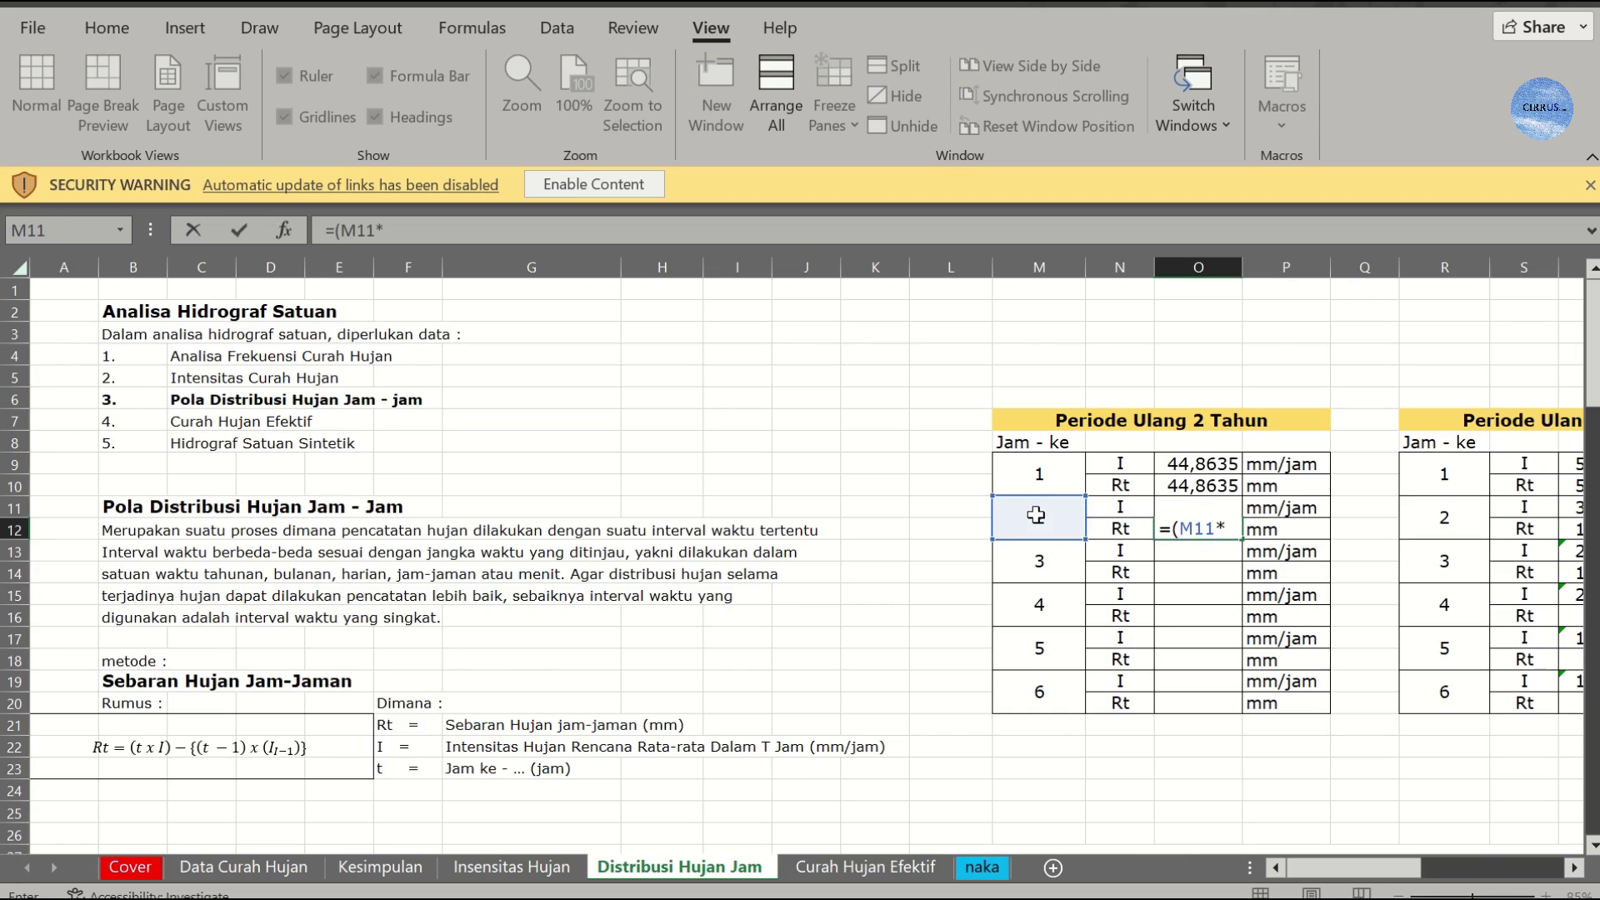
key(Down)
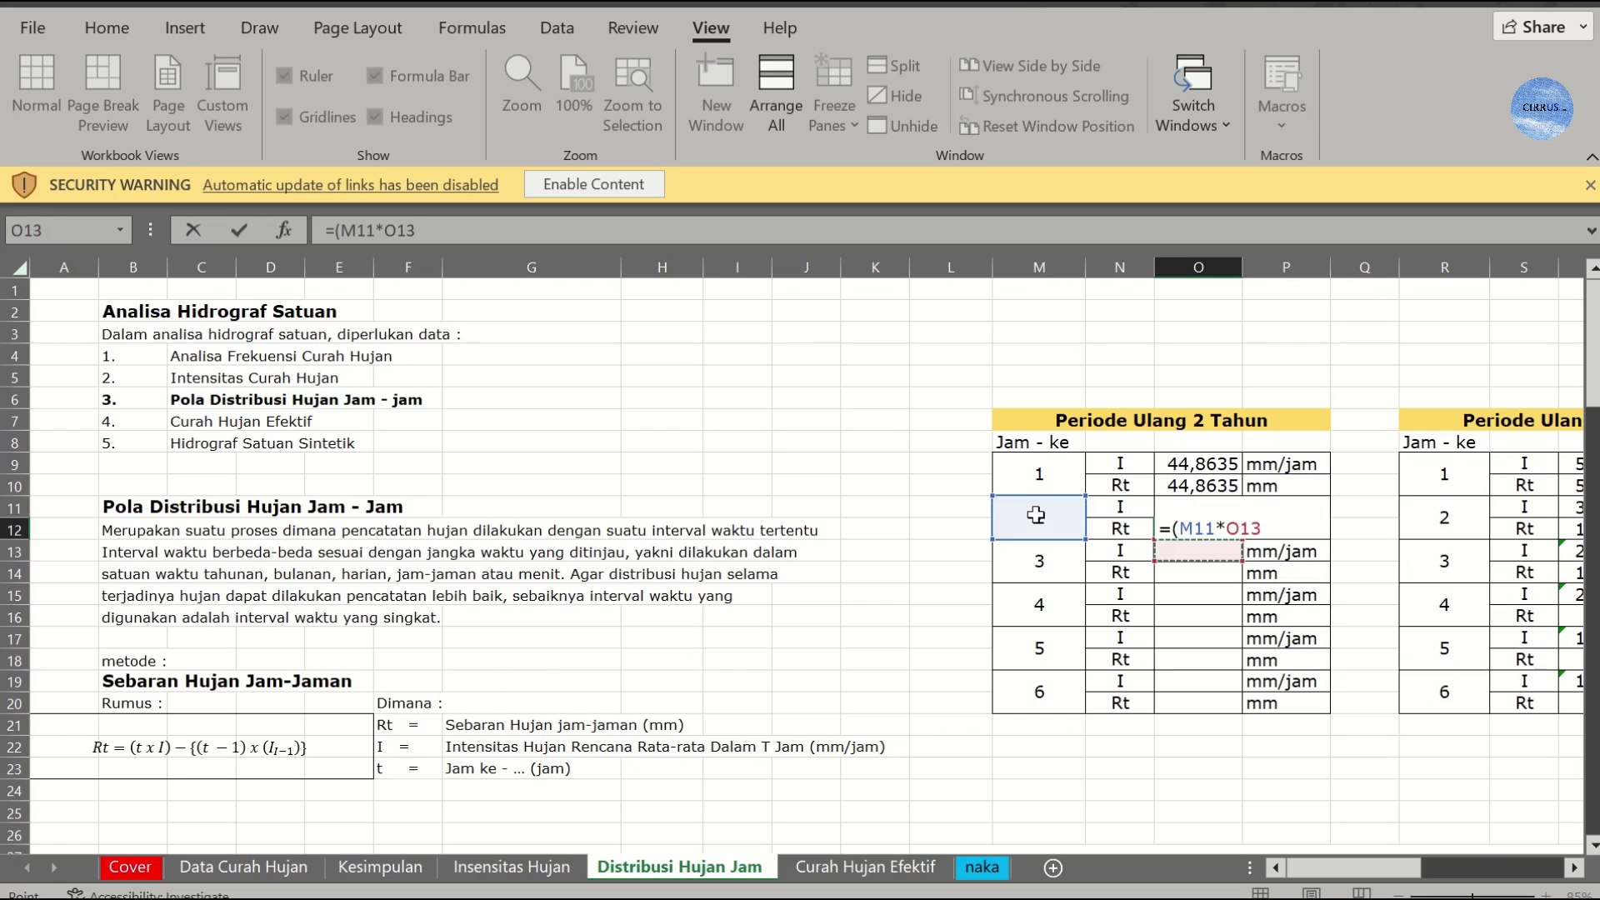
key(Up)
key(Up)
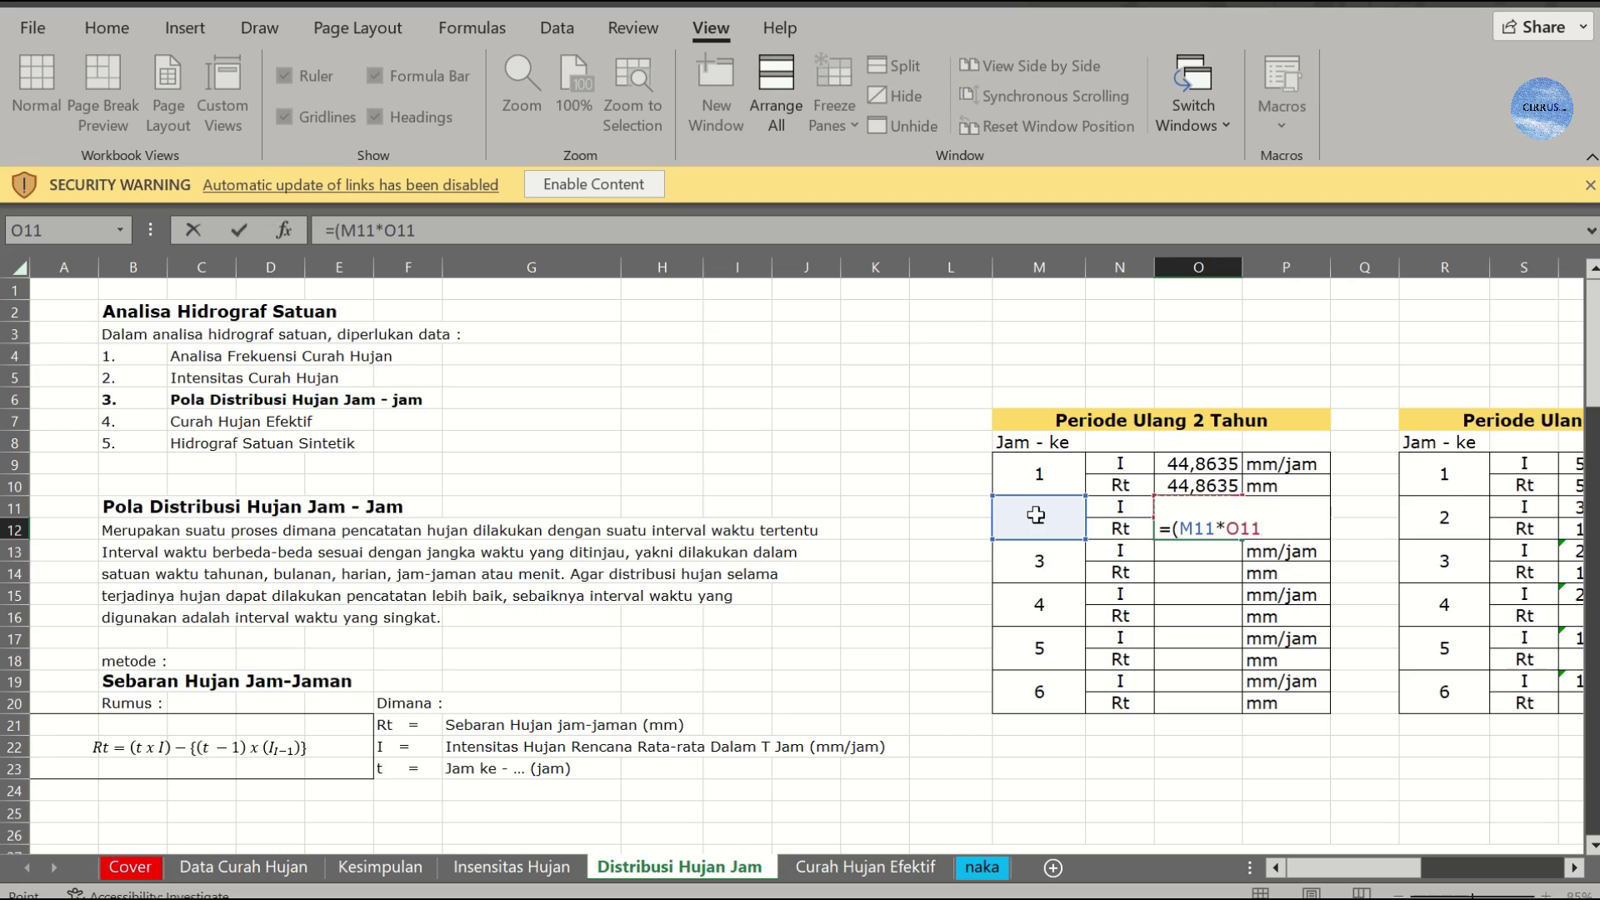
text()-()
click(1014, 520)
text(-1)
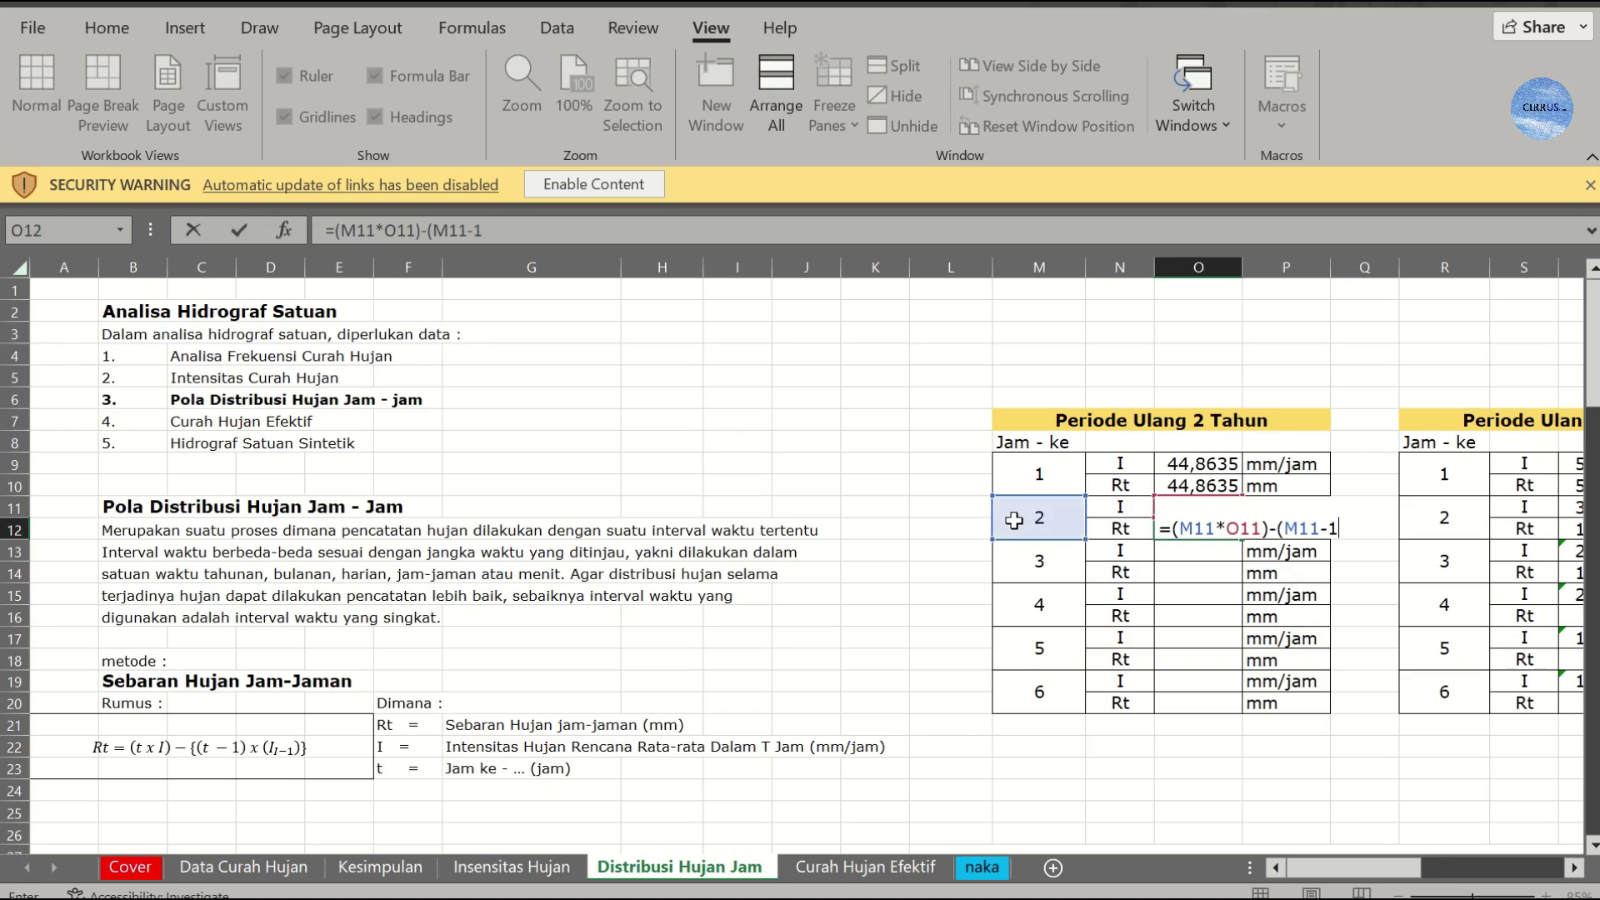
text()*)
click(1185, 461)
key(Return)
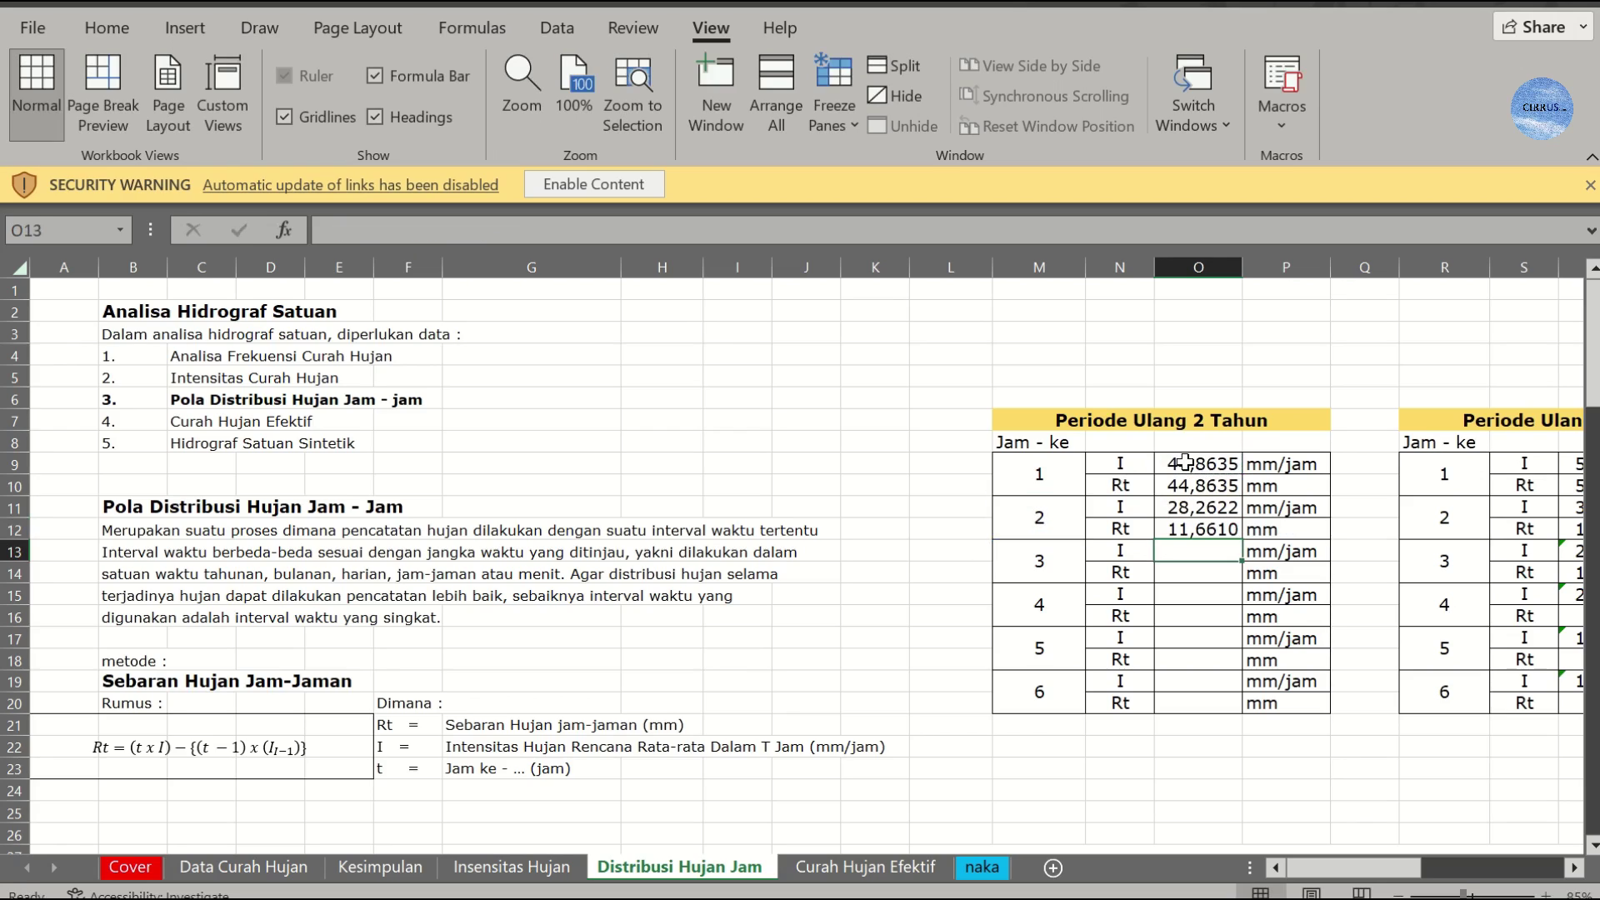
text(=)
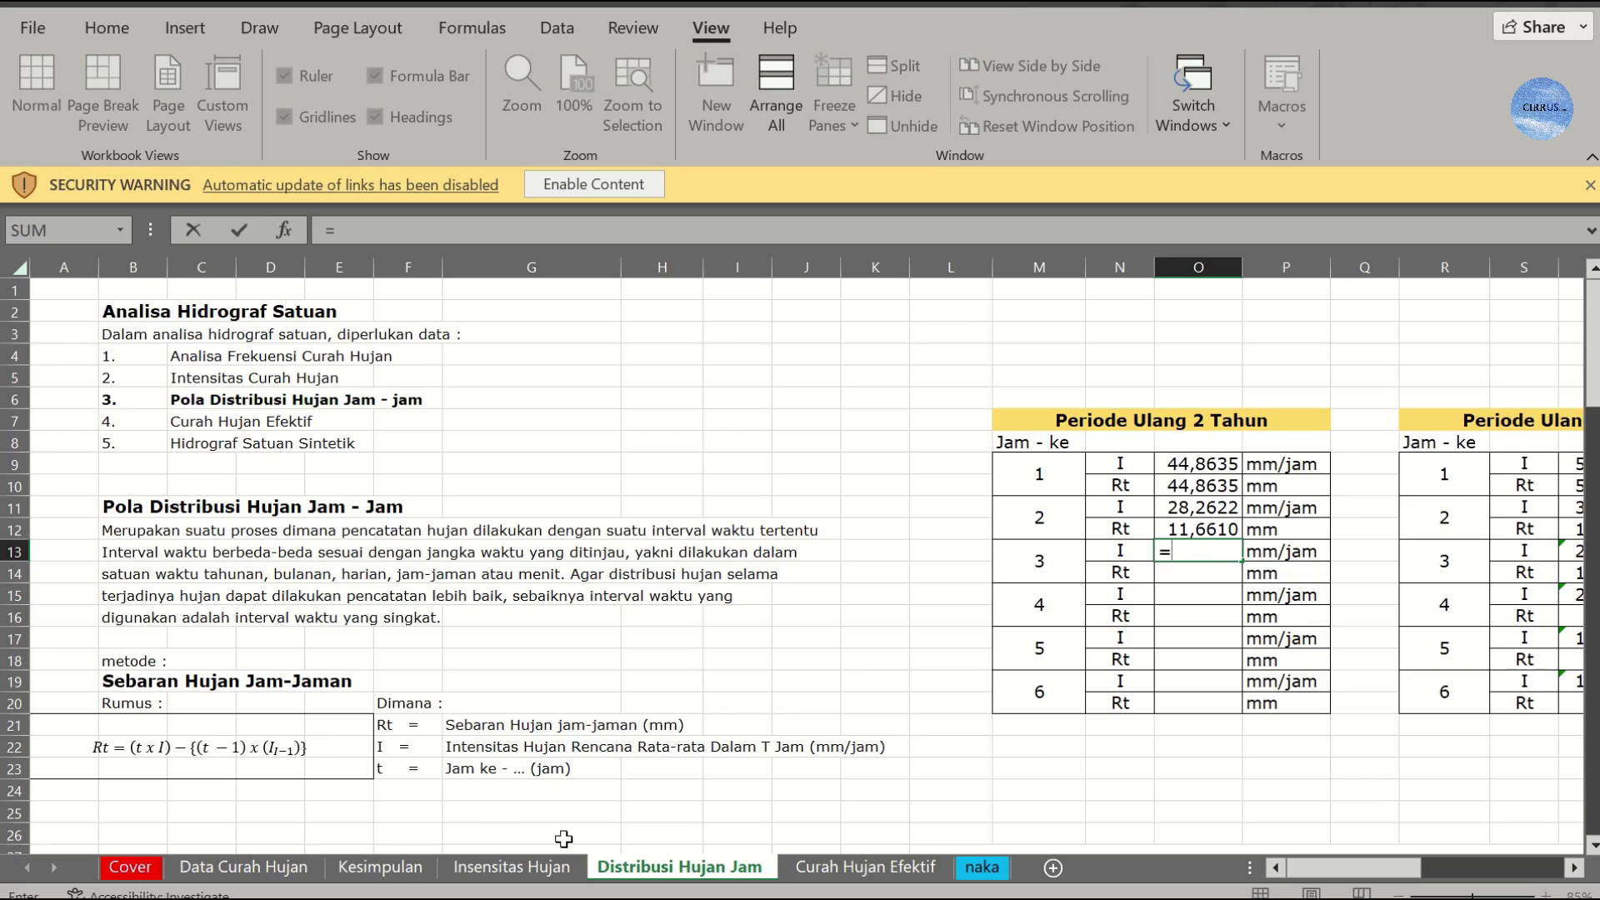
text(()
click(999, 563)
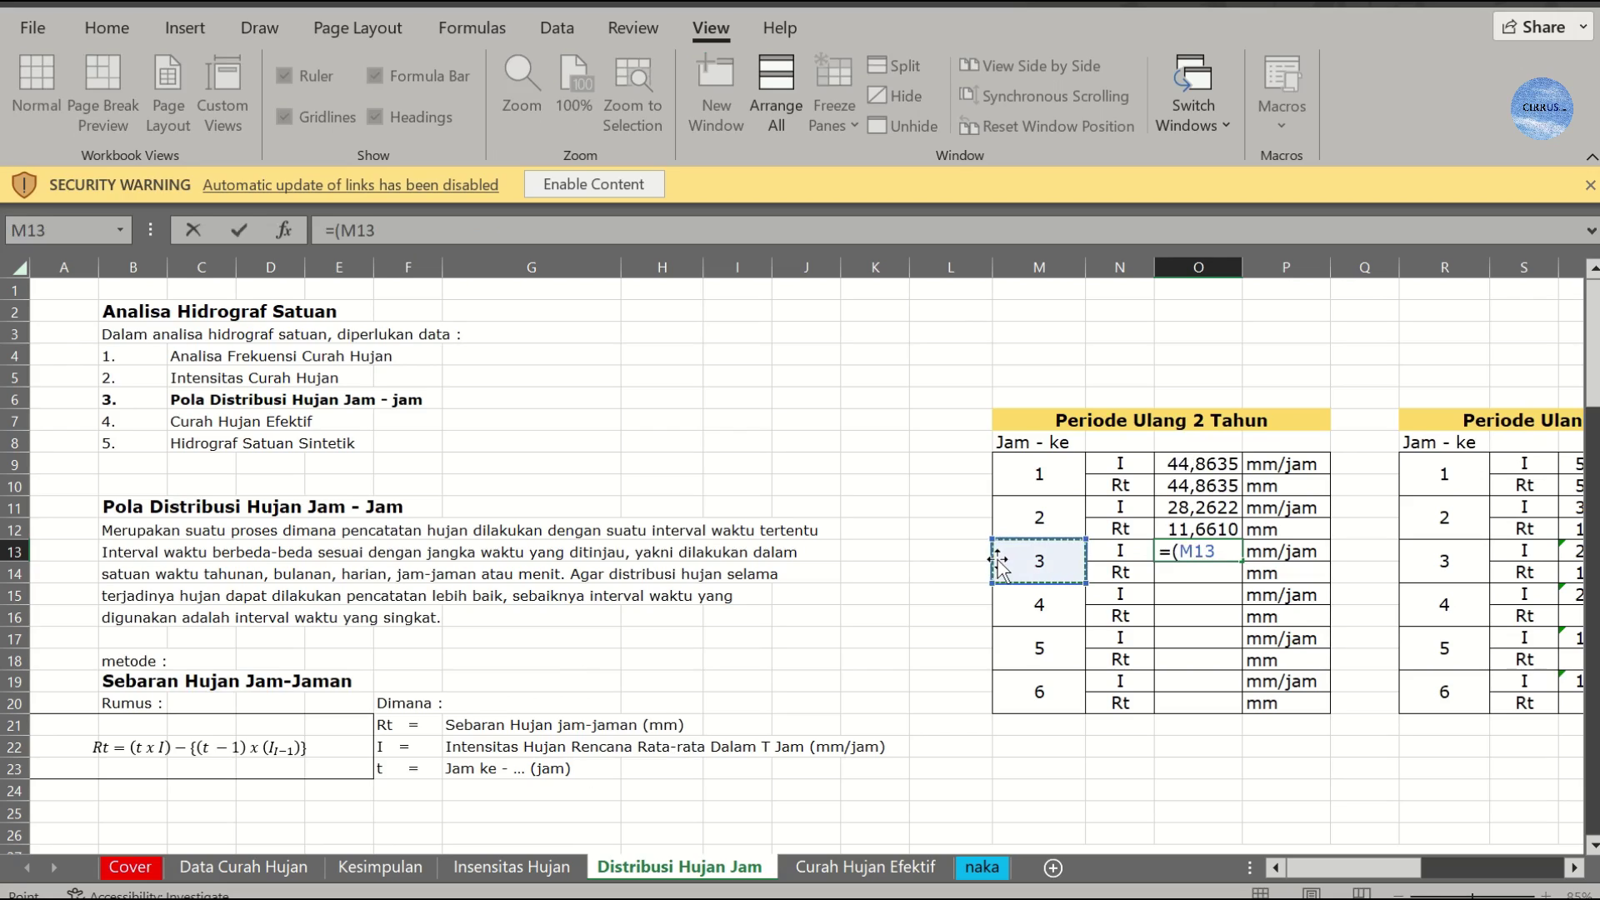
text(*)
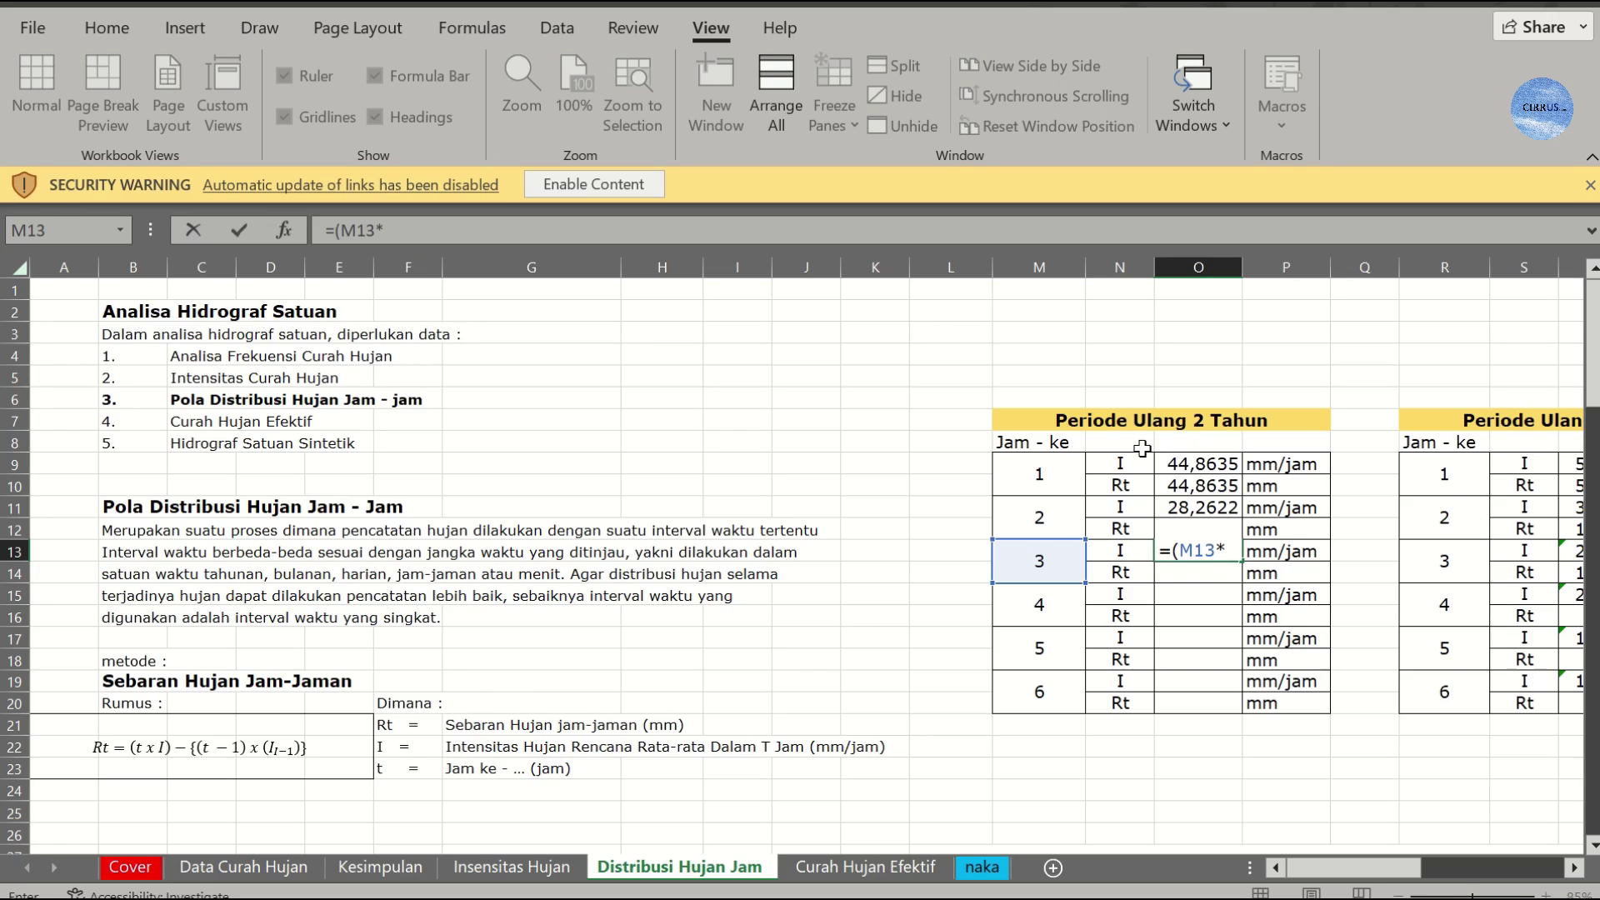
key(Escape)
Step: Link the hour-3 intensity in O13 of the 2-year table to cell P13 of the Insensitas Hujan sheet
text(=)
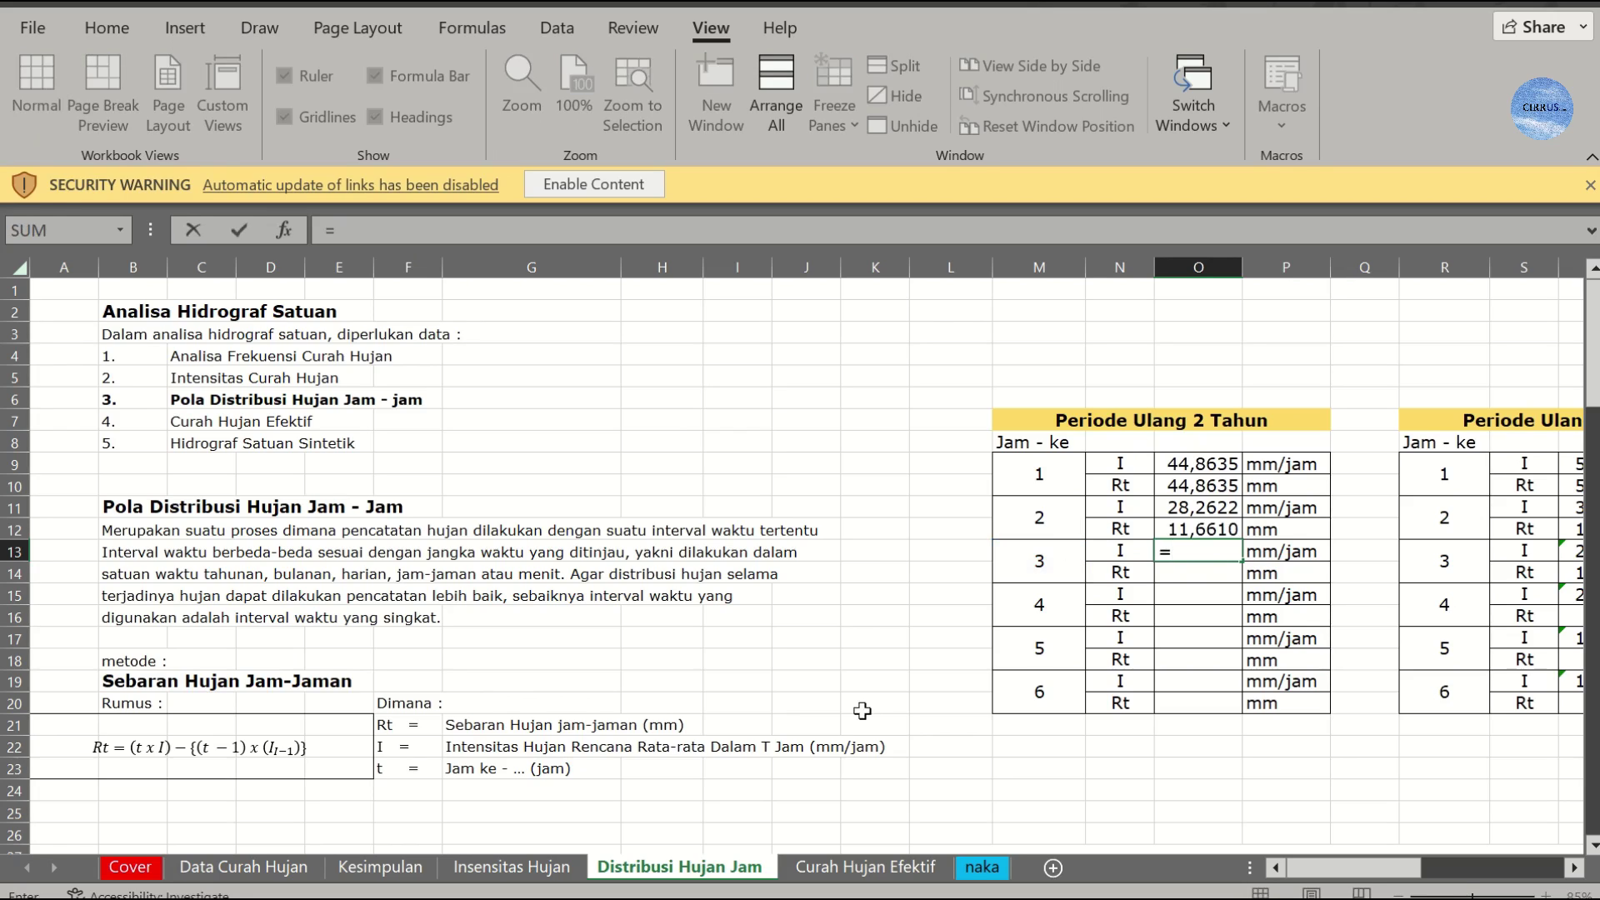
click(544, 850)
click(540, 866)
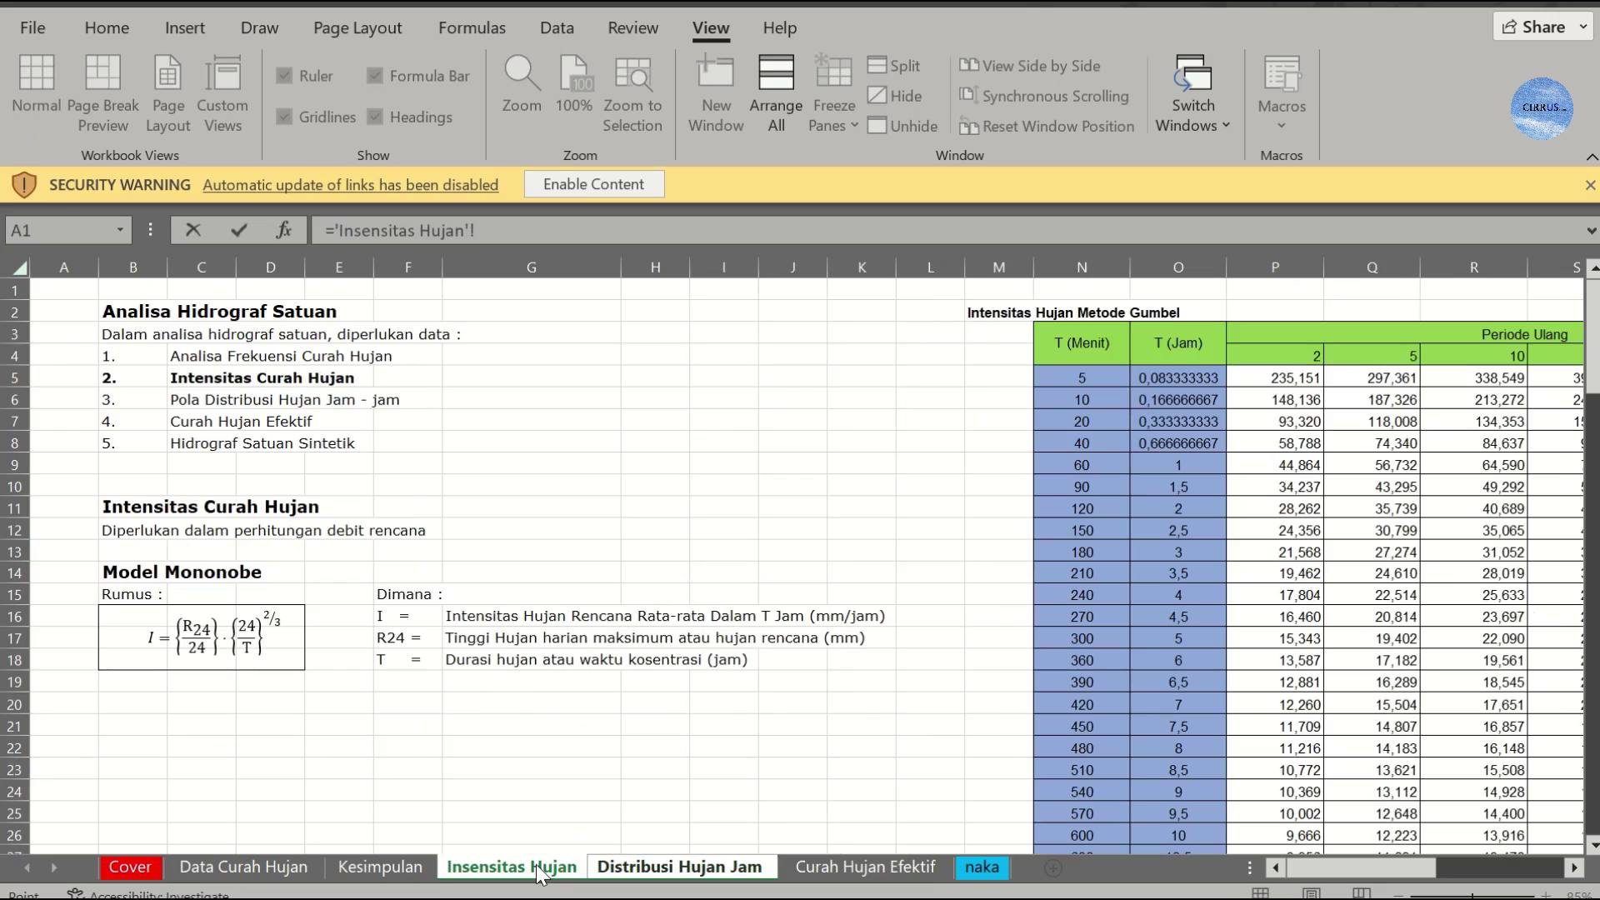
click(1295, 551)
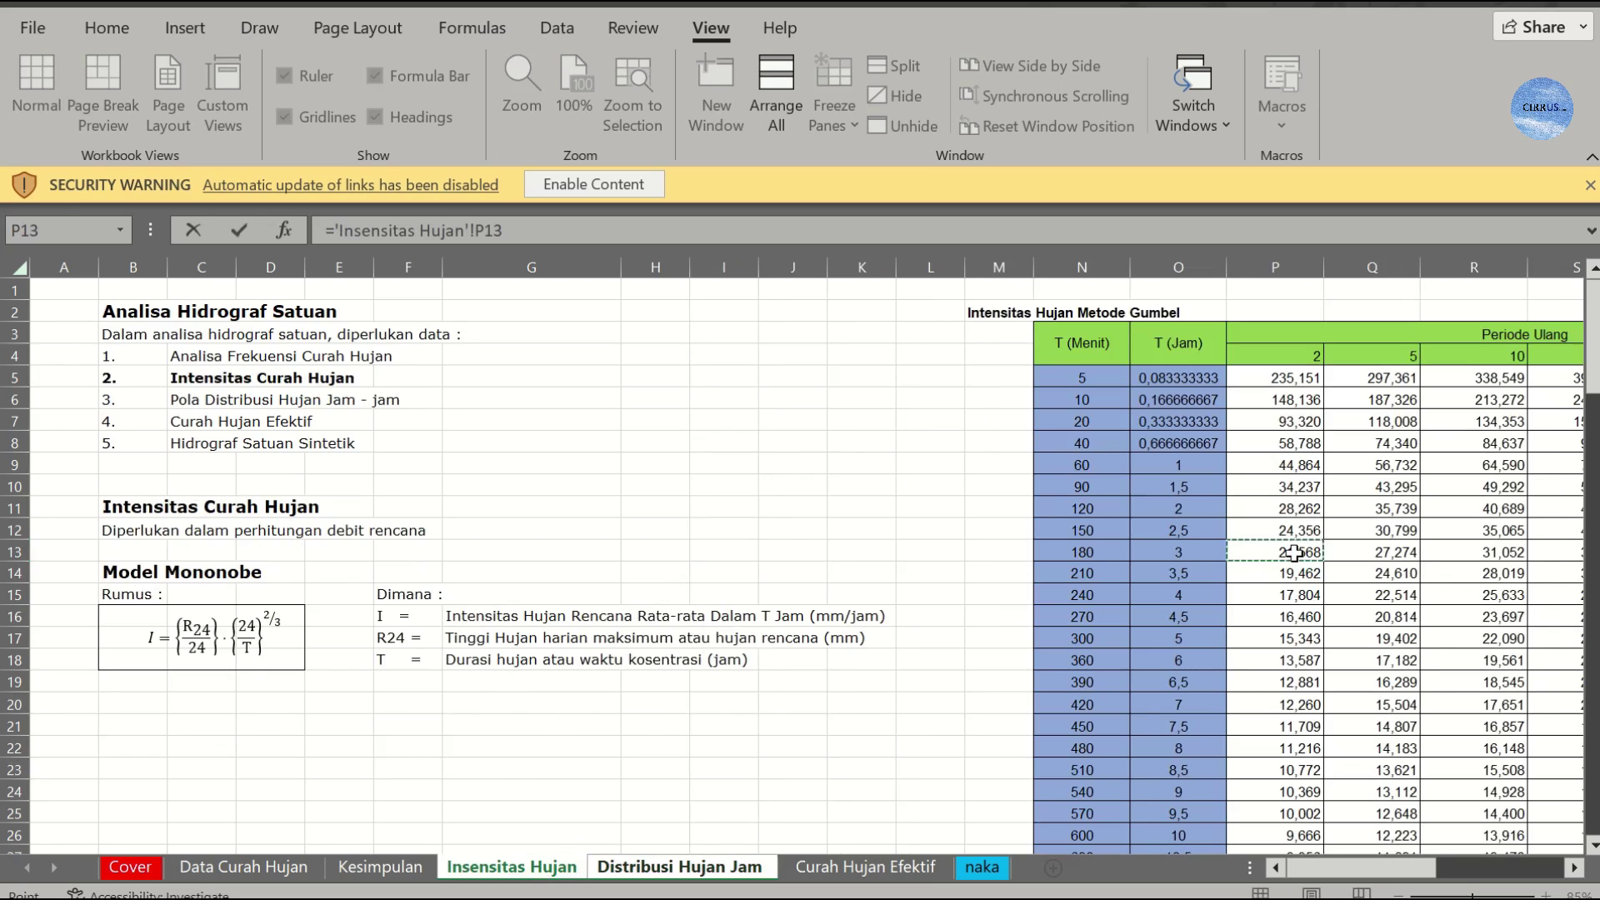
key(Return)
Step: Enter the hour-3 Rt formula =(M13*O13)-(M13-1)*O11 in cell O14 of the 2-year table
text(=)
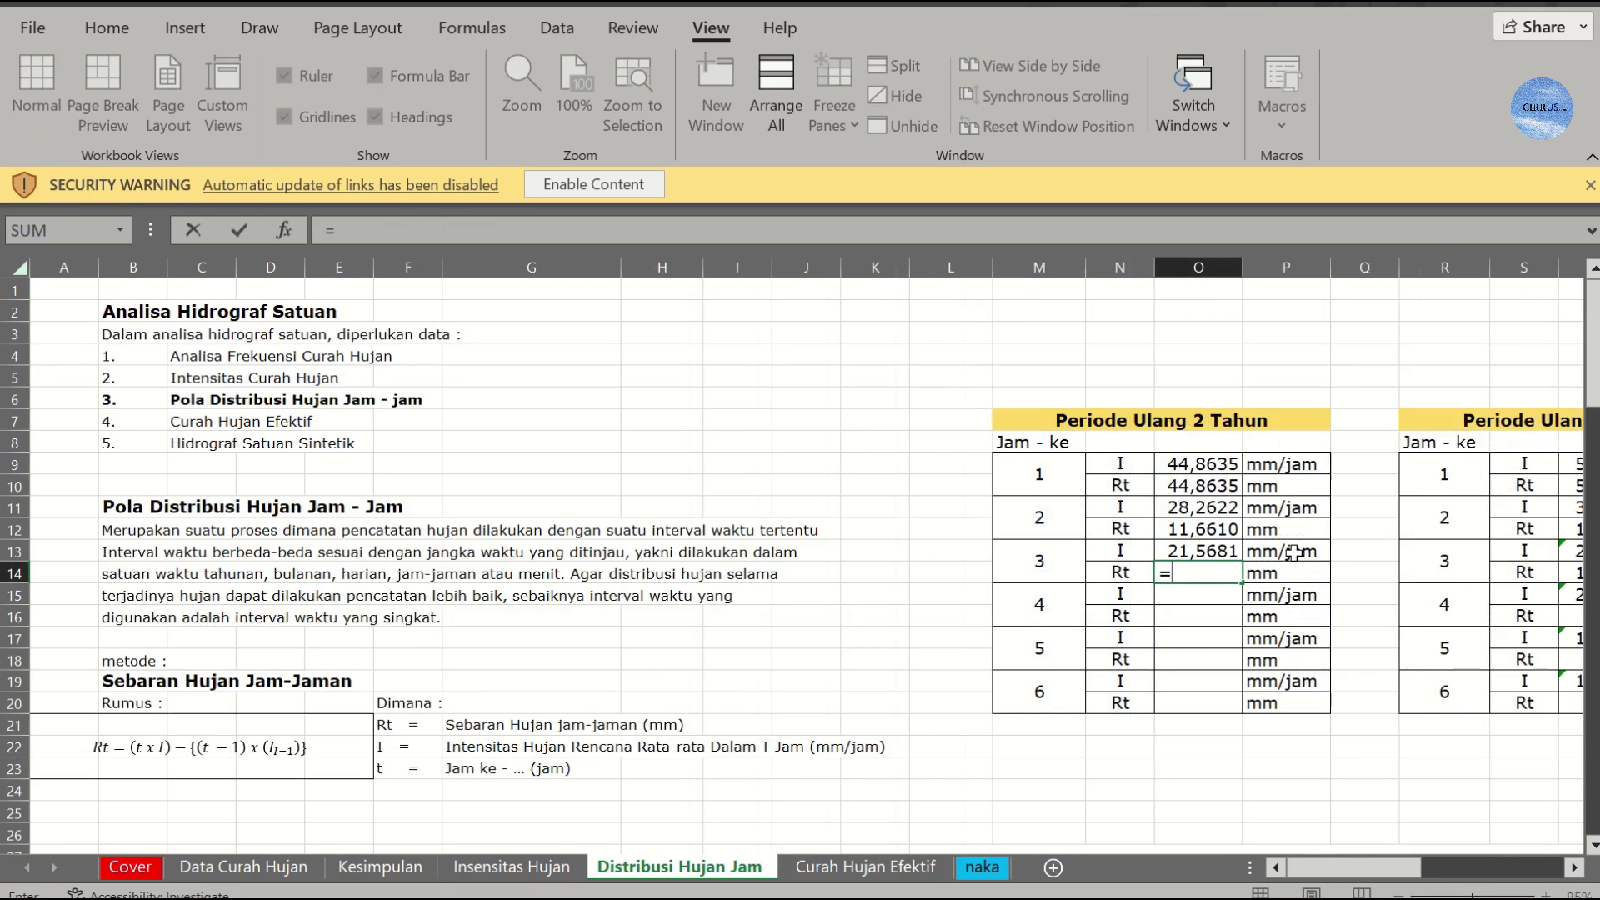
text(()
click(1021, 565)
text(*)
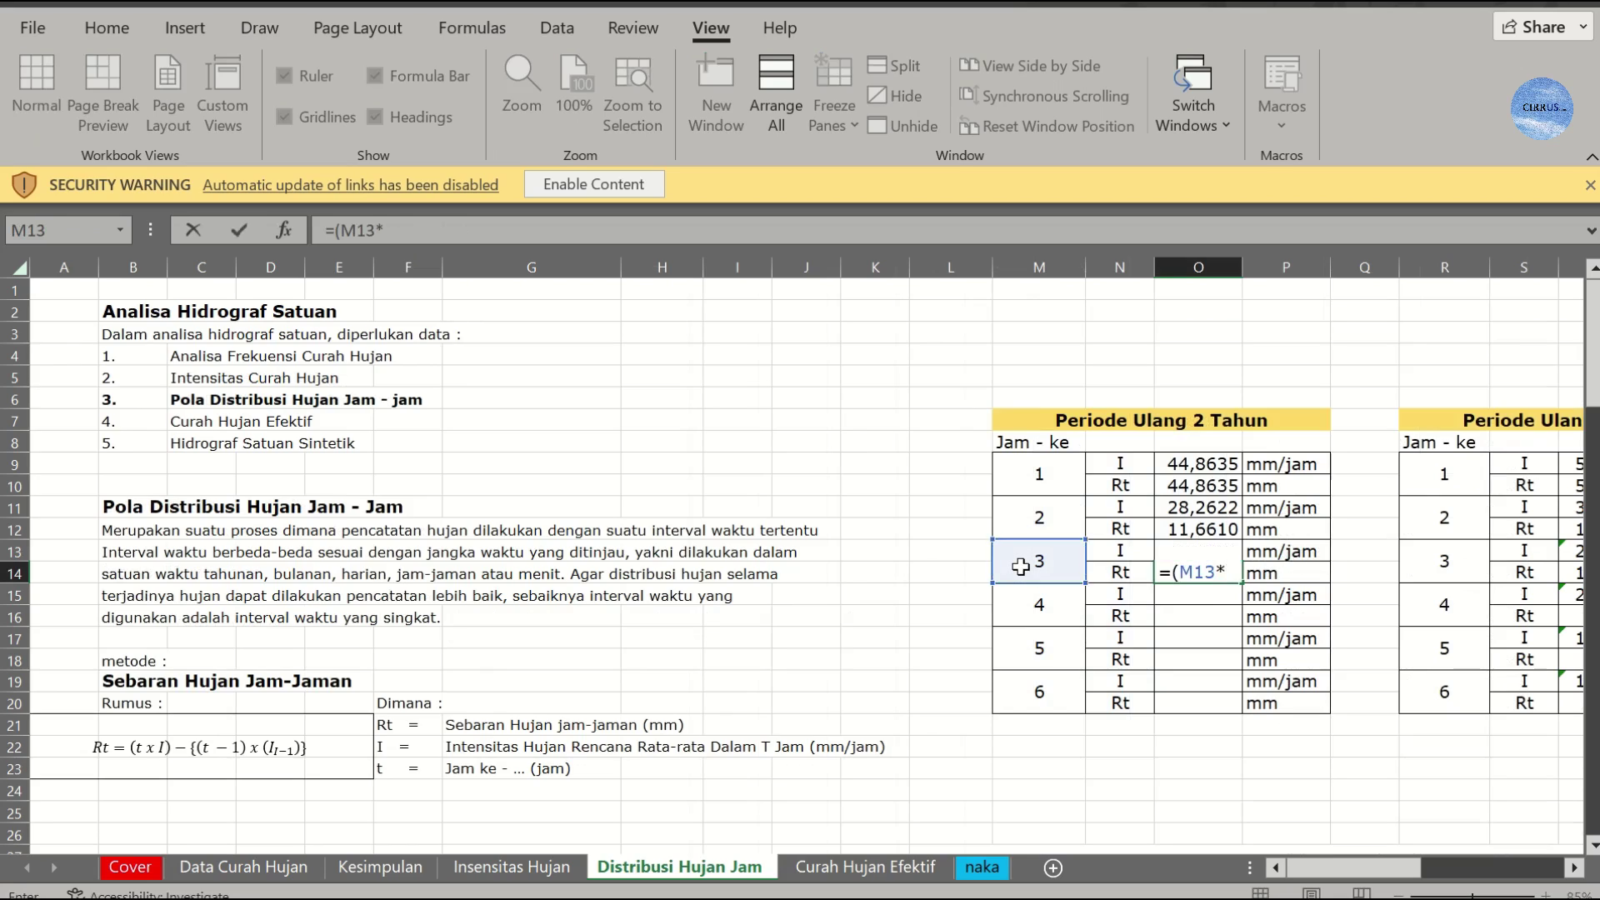
click(1152, 557)
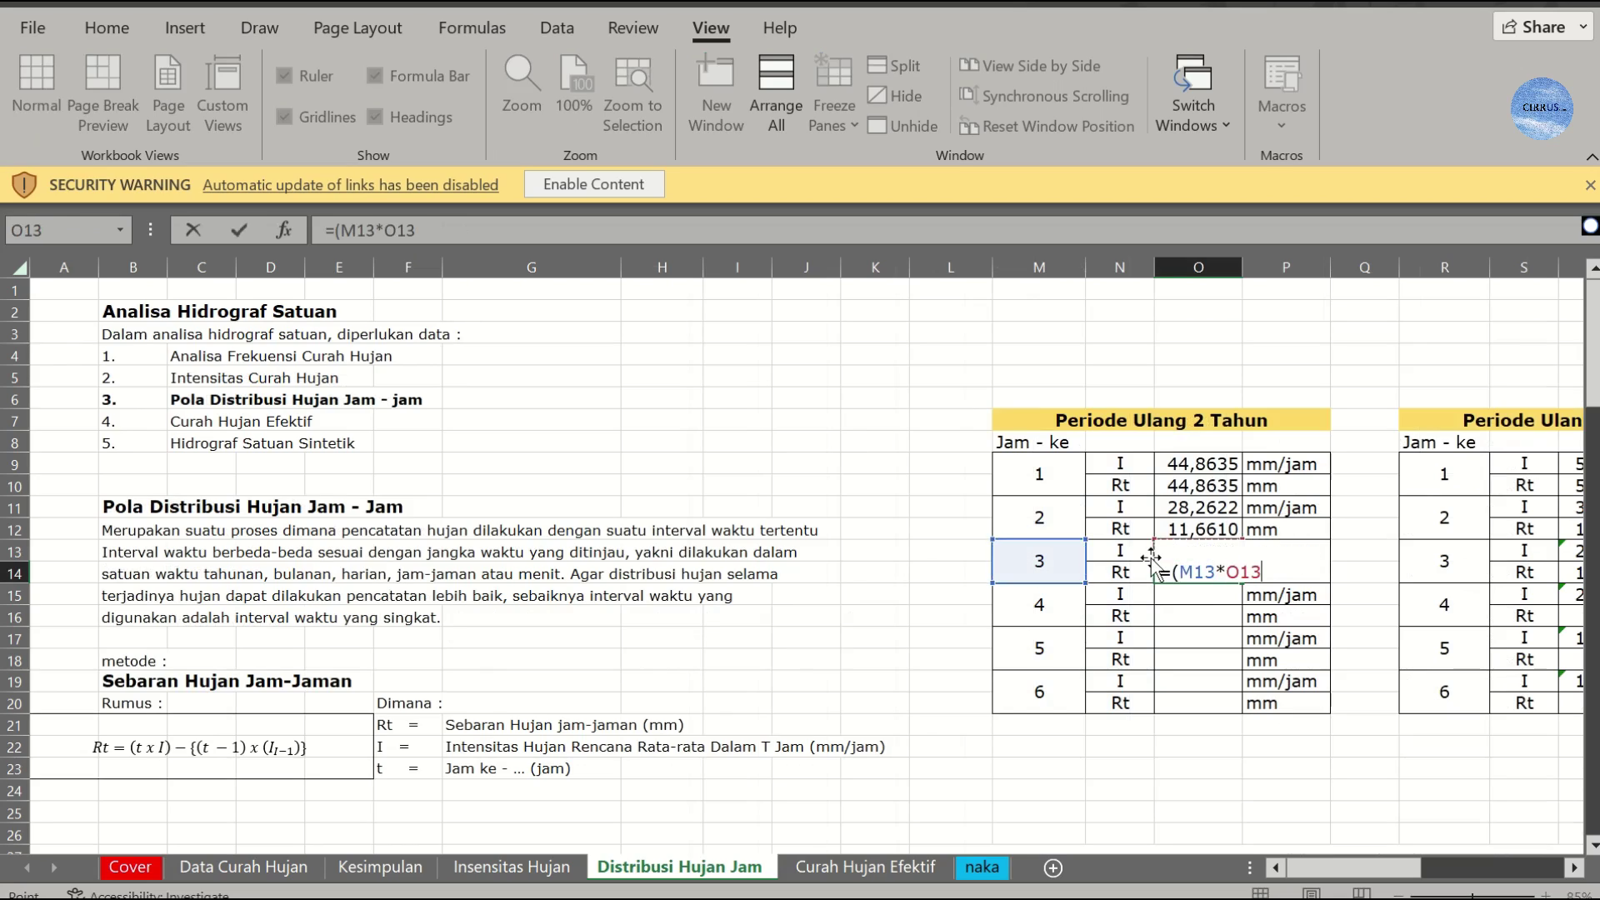
text()-()
click(1046, 555)
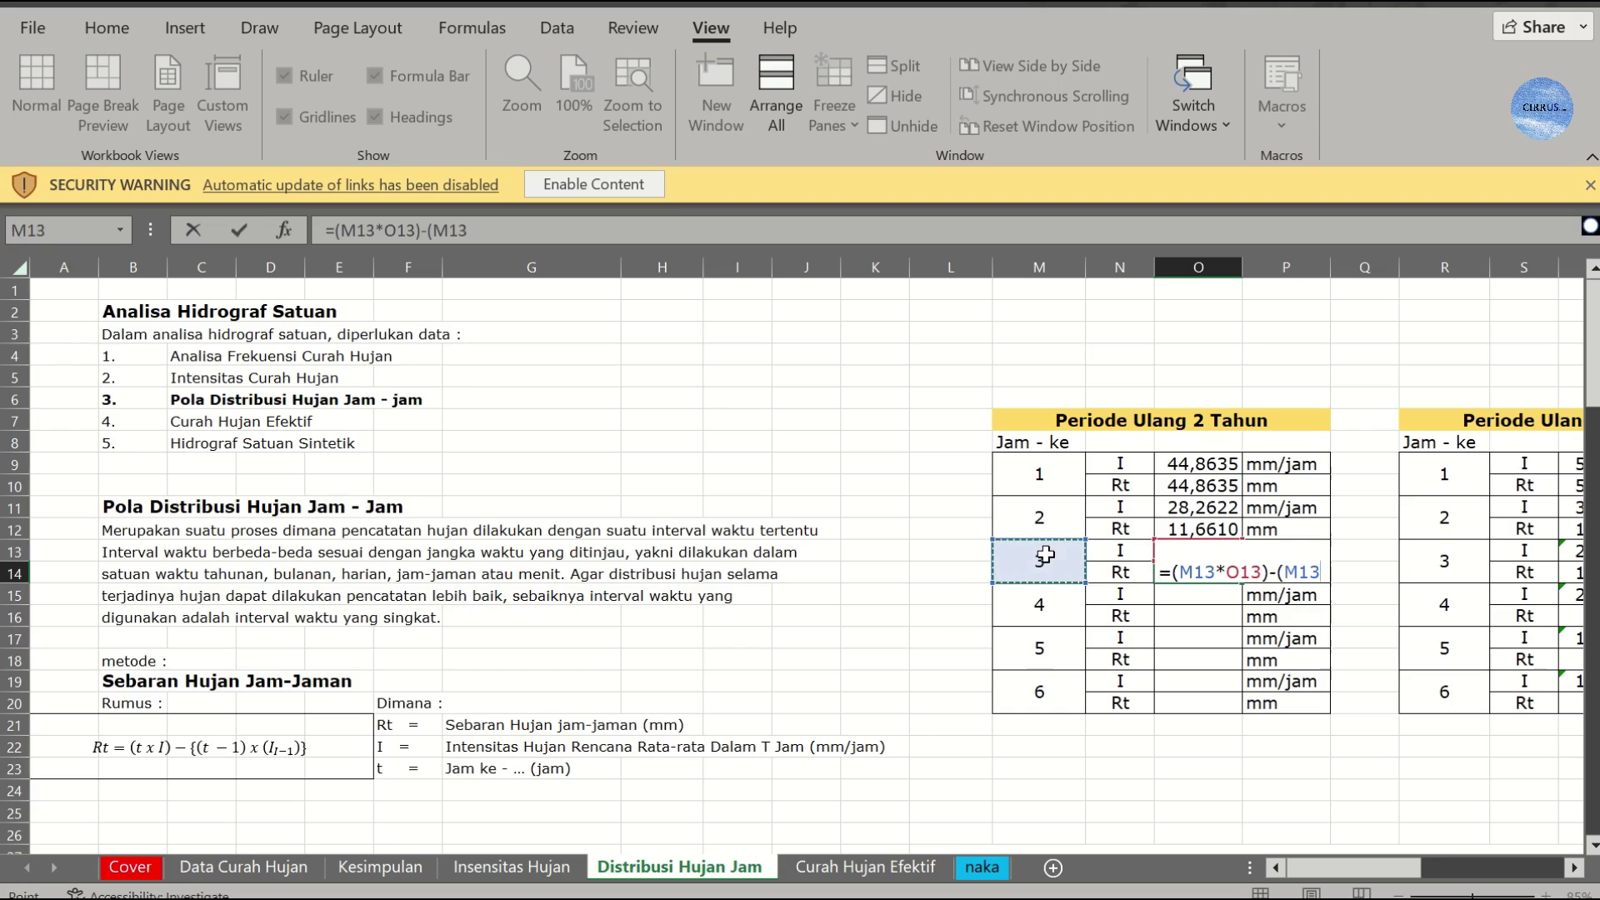
text(-1)*)
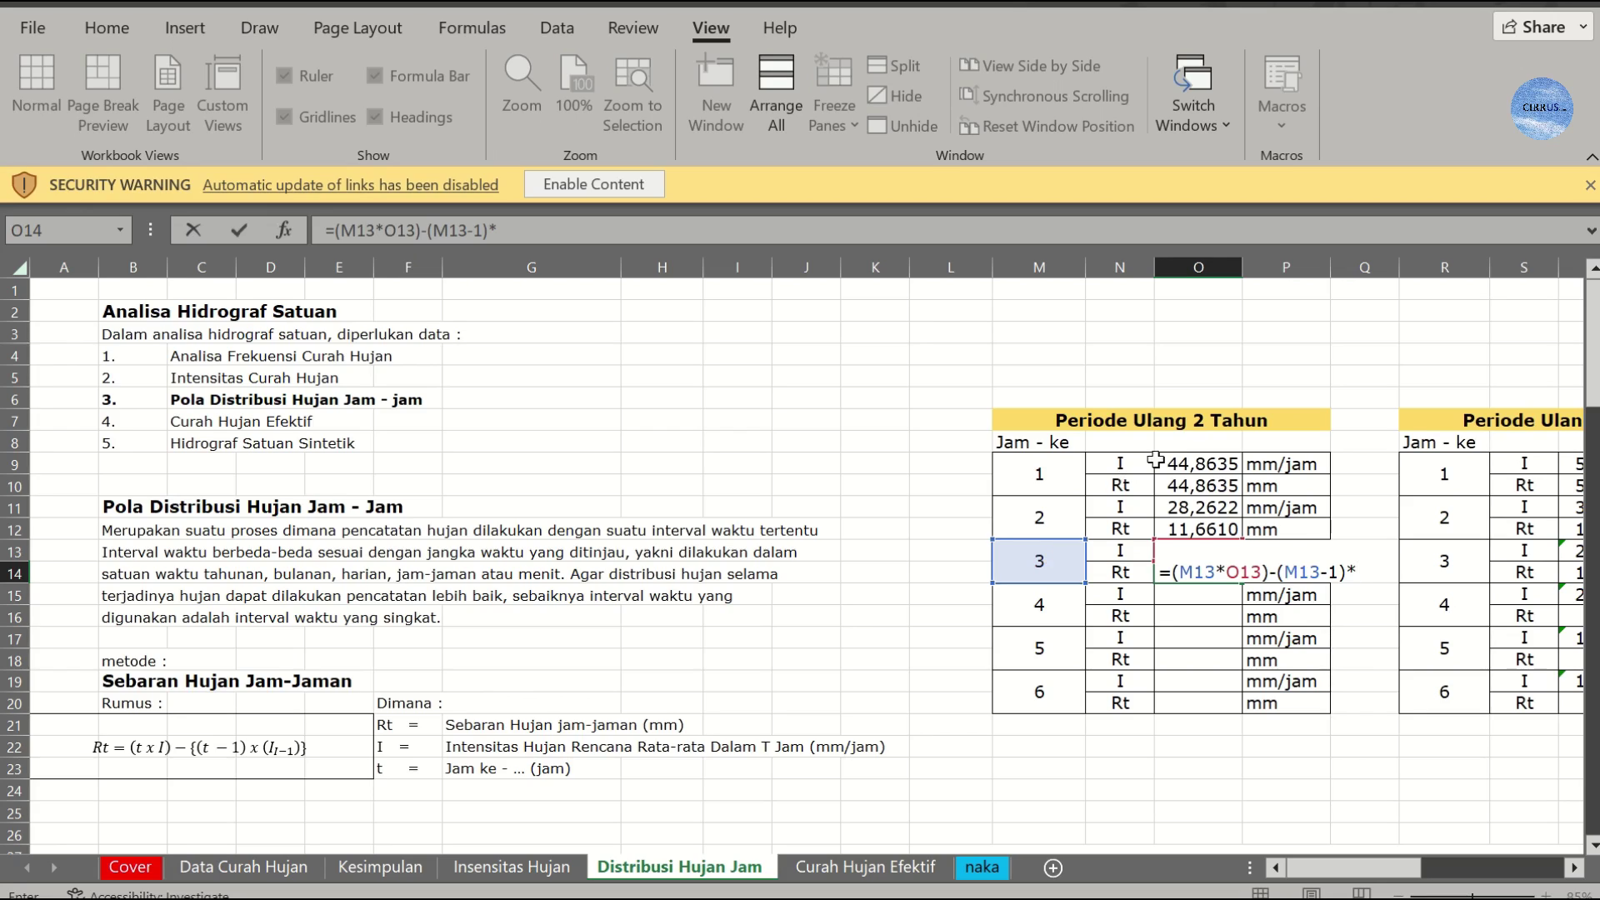
click(1197, 510)
key(Return)
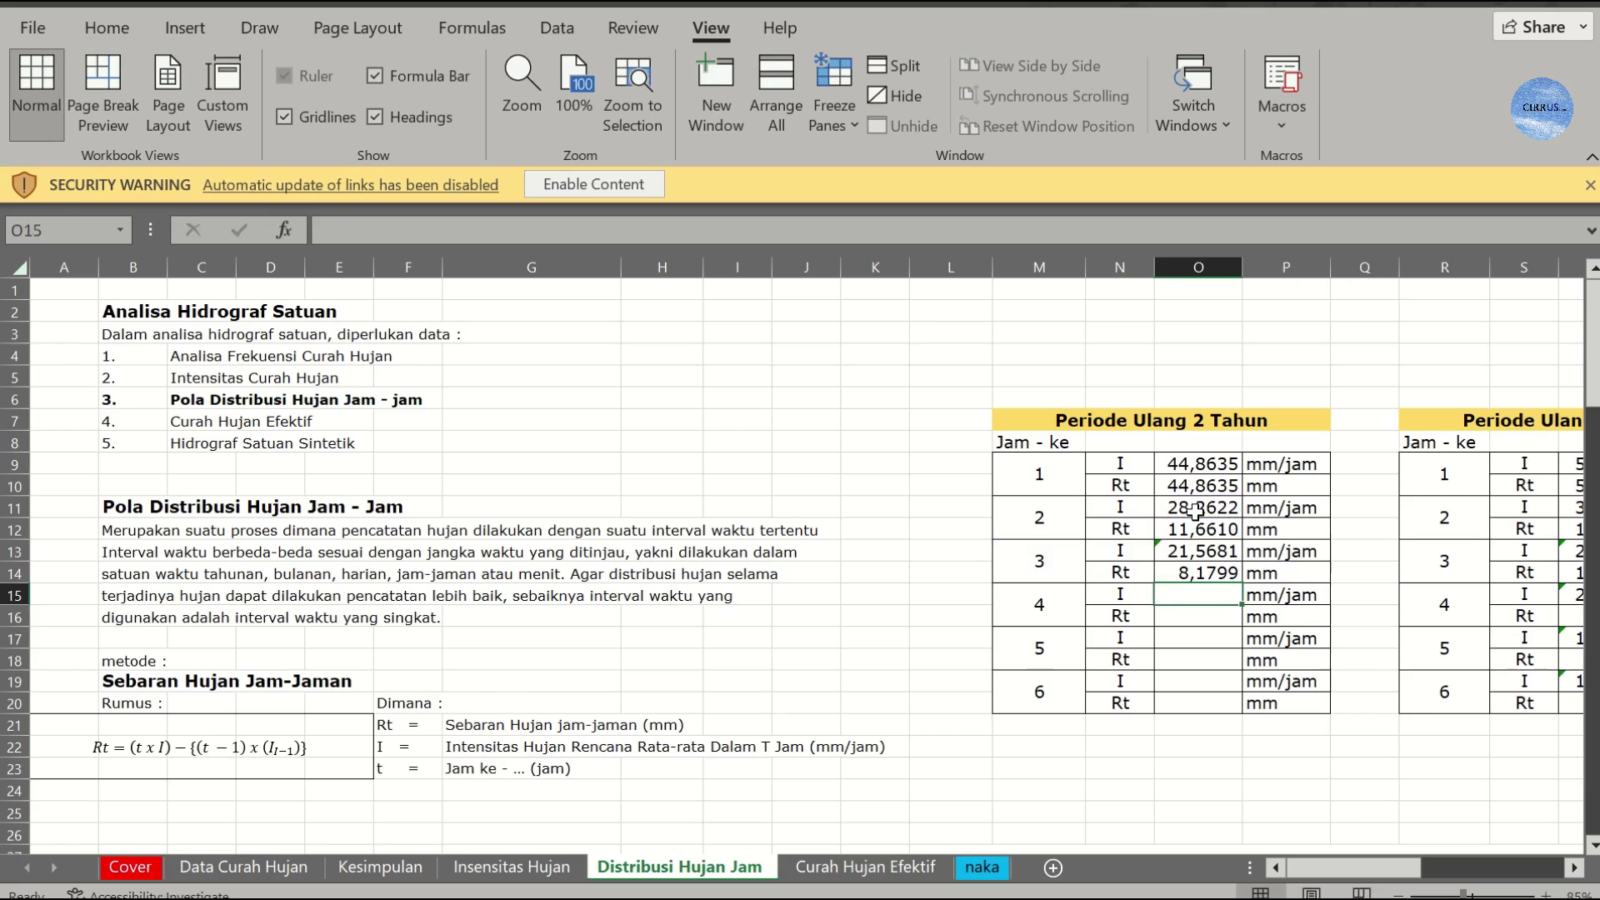
Step: Link the hour-4 intensity in O15 to cell P15 of the Insensitas Hujan sheet
text(=)
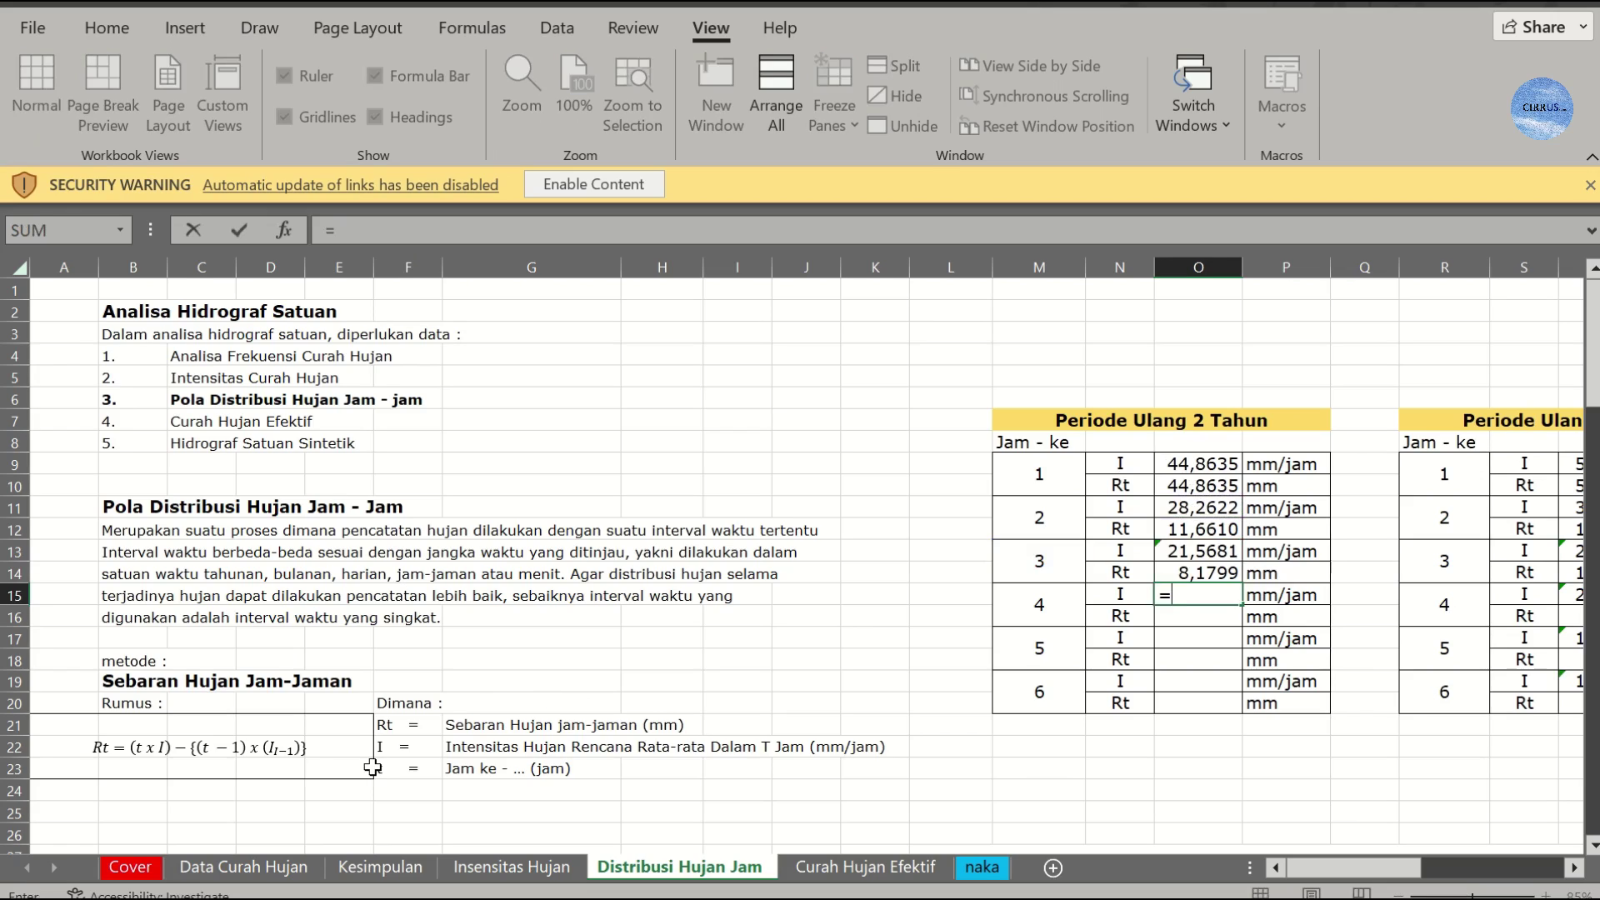
click(505, 870)
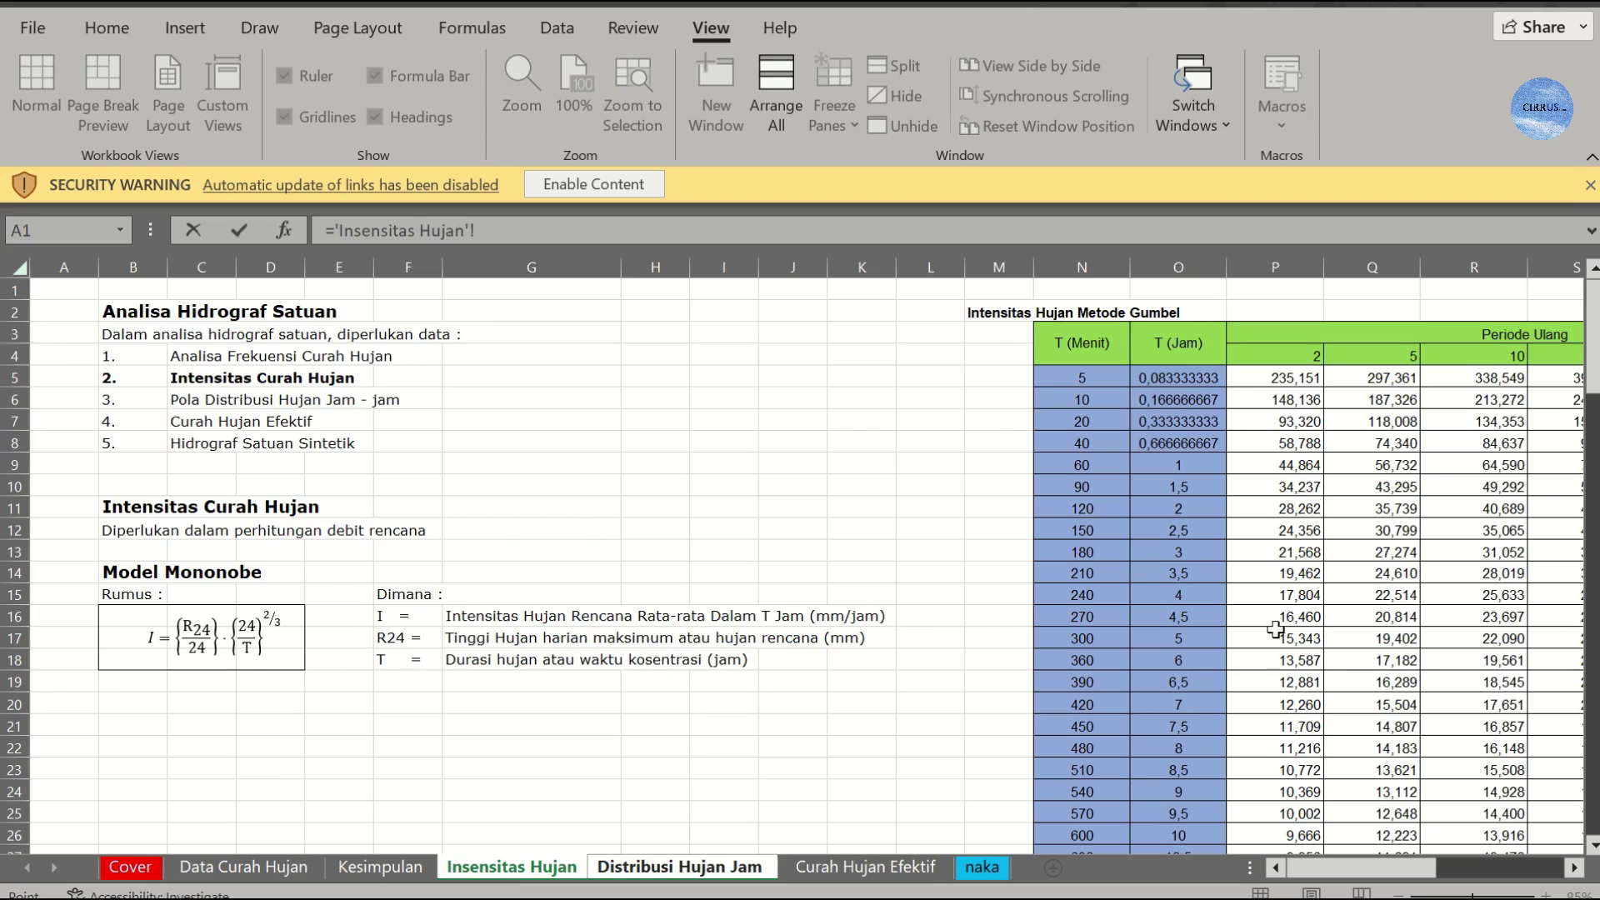
click(1269, 595)
key(Return)
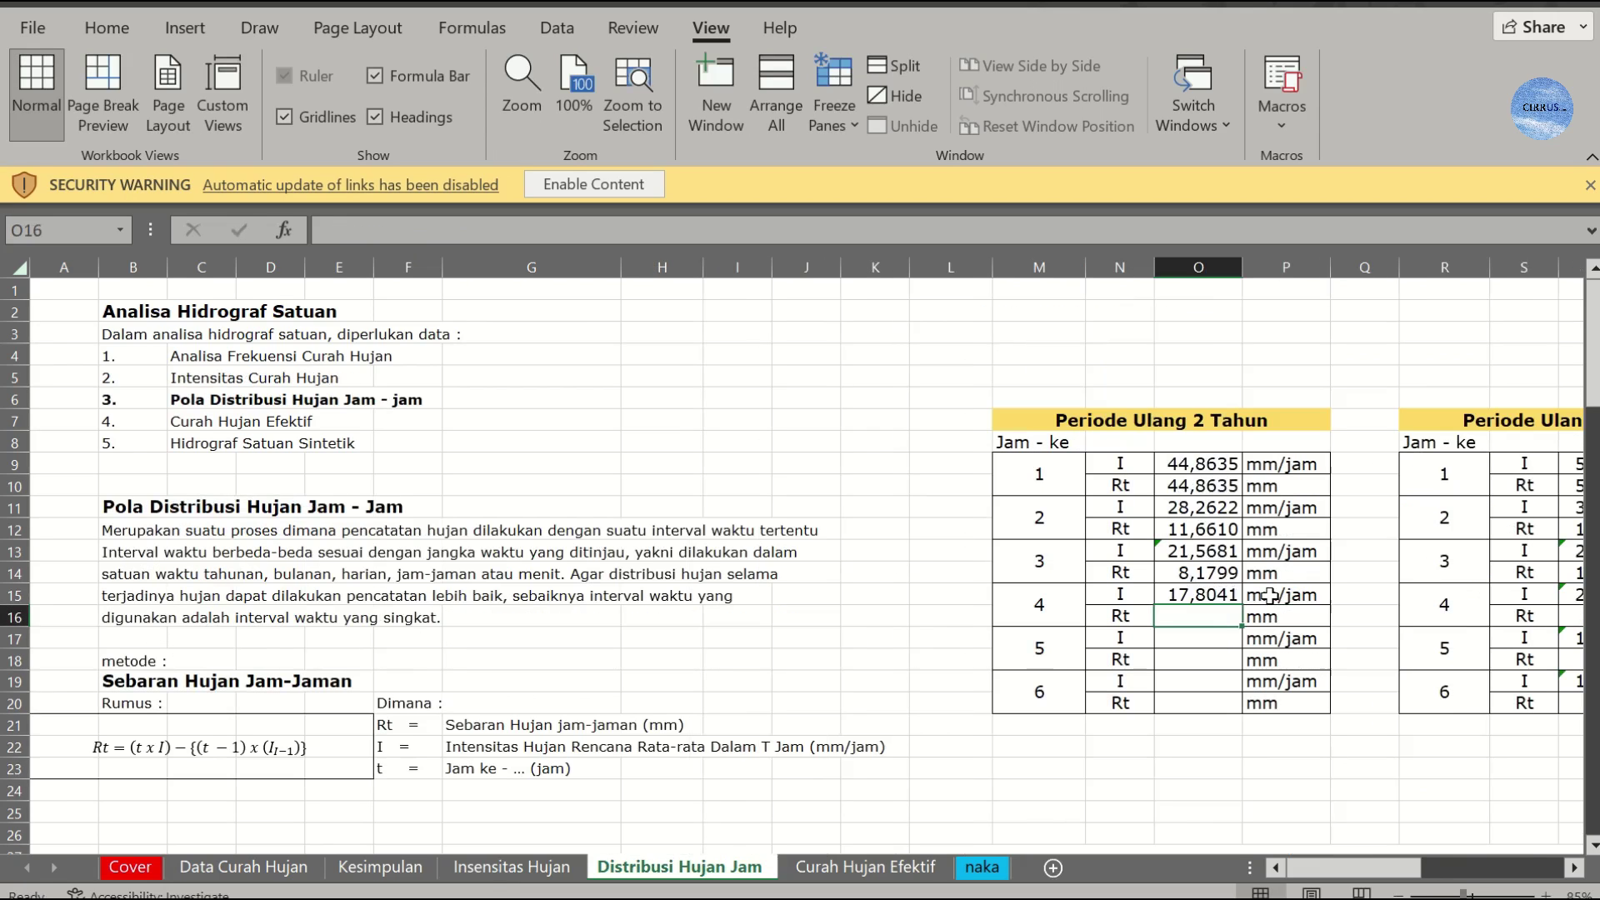
Step: Copy the hour-3 Rt formula from O14 into the hour-4 Rt cell O16
key(Up)
key(Up)
key(ctrl+c)
key(Down)
key(Down)
key(ctrl+v)
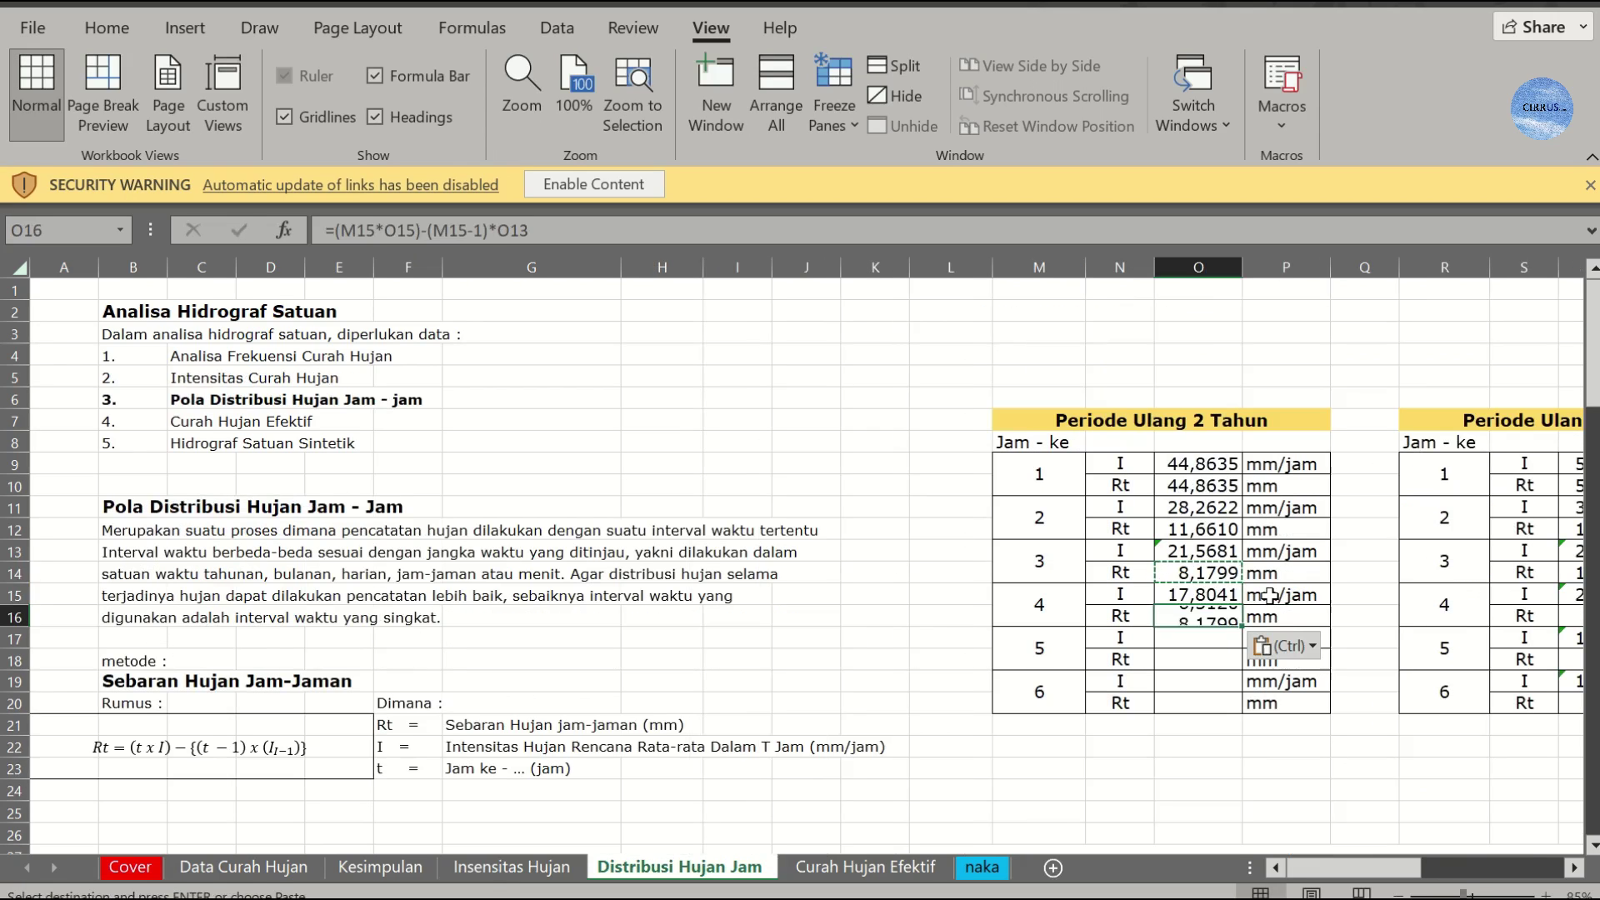
key(Escape)
Step: Link the hour-5 intensity in O17 to cell P17 of the Insensitas Hujan sheet
key(Down)
text(=)
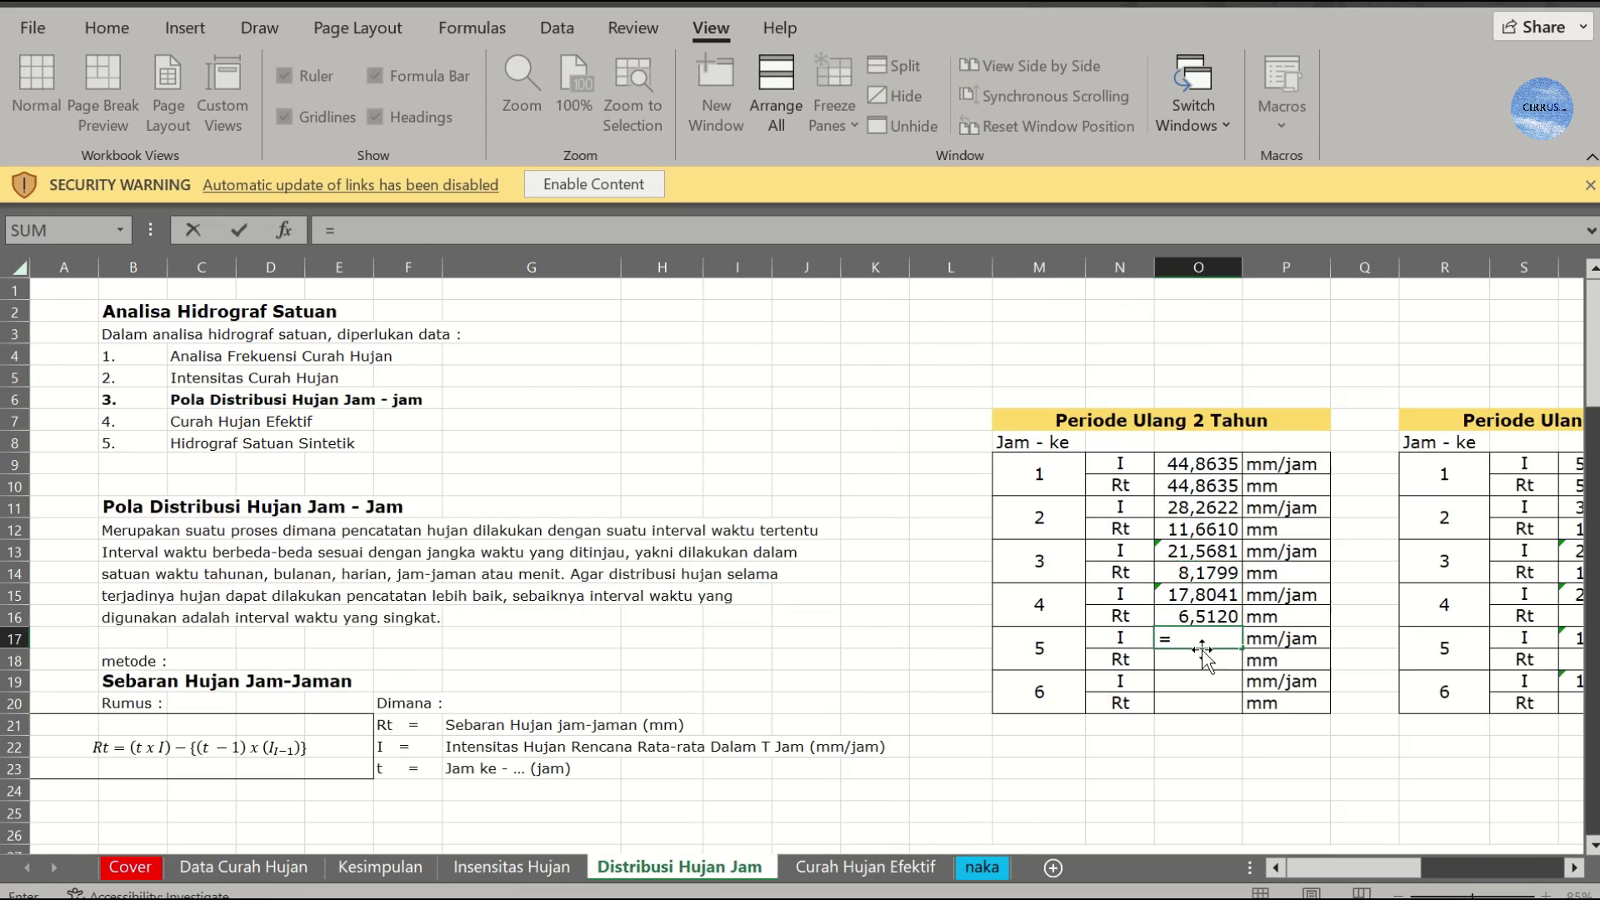
click(512, 867)
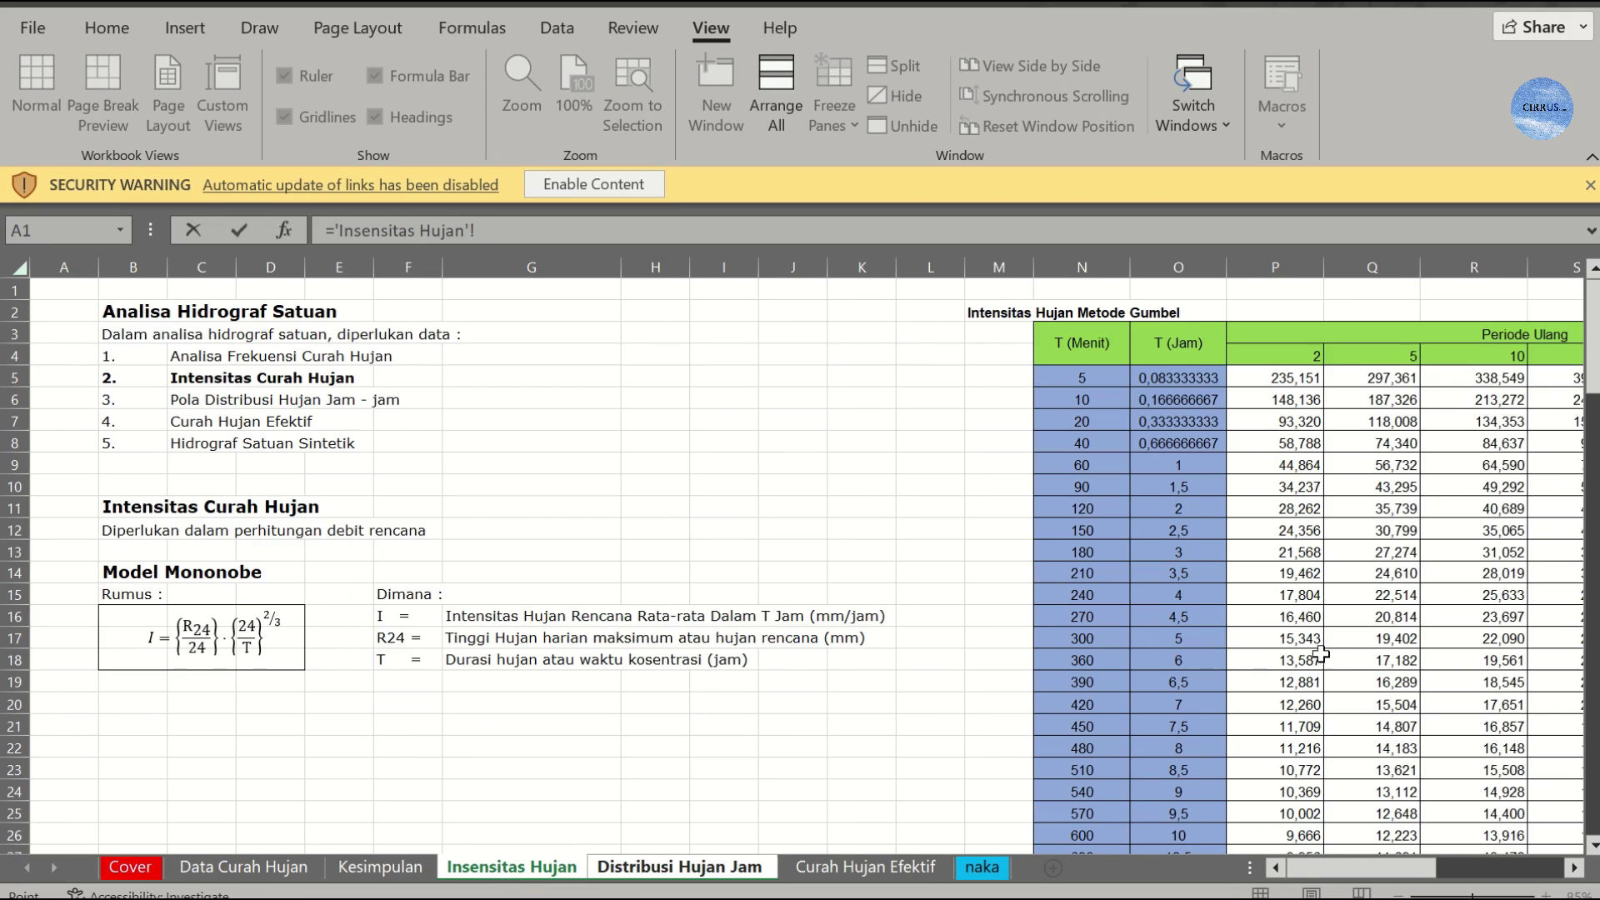
click(1291, 639)
key(Return)
Step: Copy the hour-4 Rt formula from O16 into the hour-5 Rt cell O18
key(Up)
key(Up)
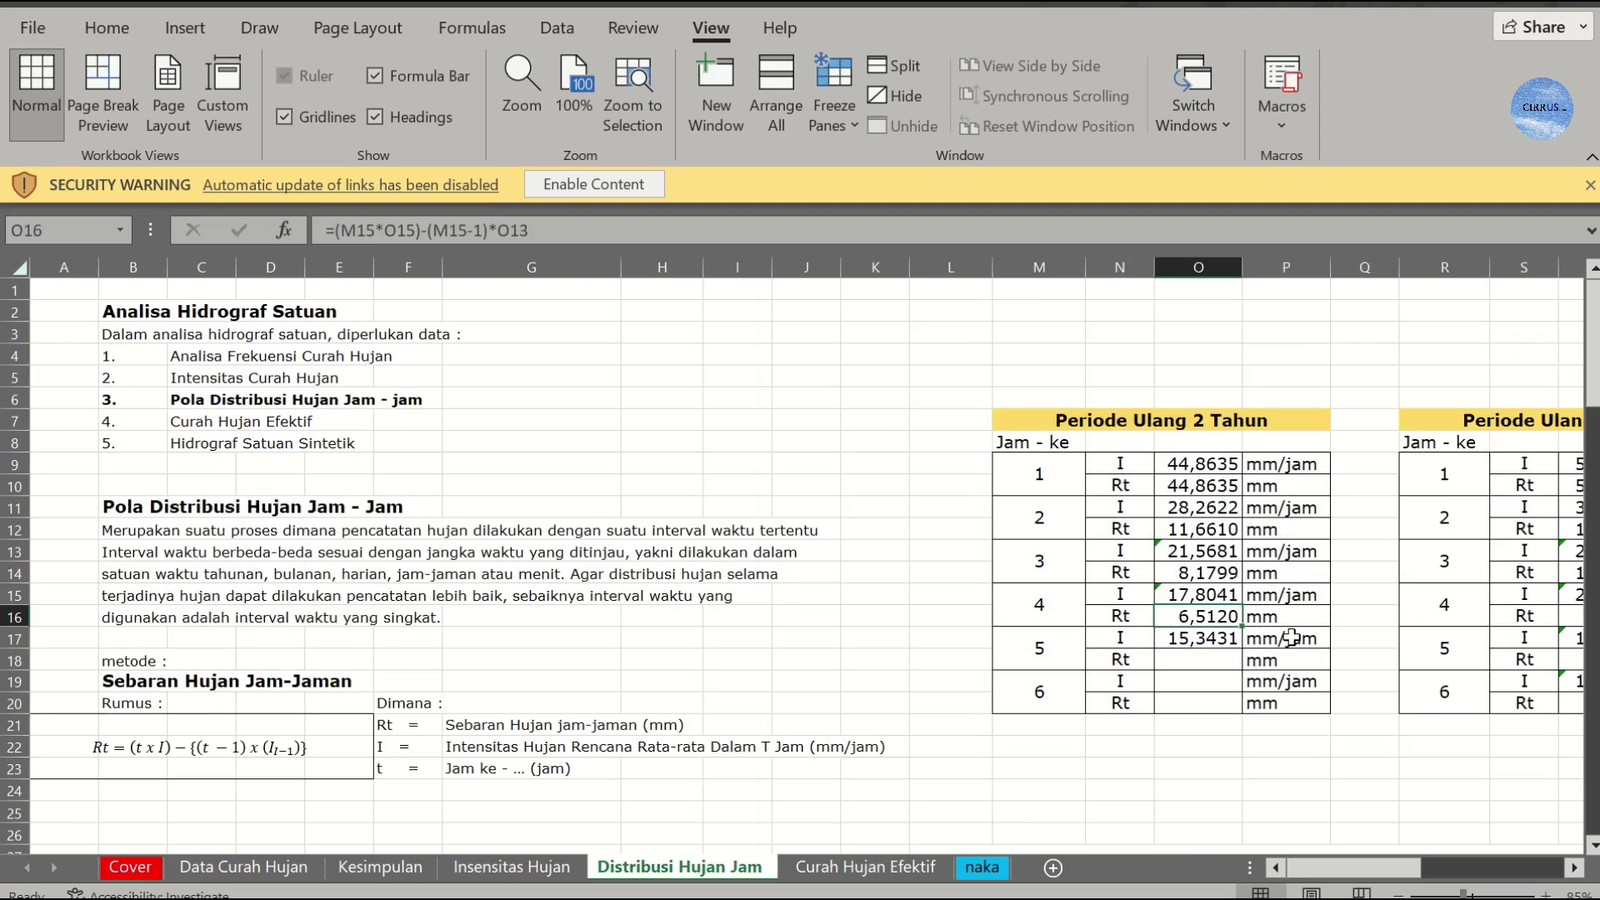
key(ctrl+c)
key(Down)
key(Down)
key(ctrl+v)
key(ctrl+z)
Step: Link the hour-6 intensity in O19 to cell P18 of the Insensitas Hujan sheet
key(Down)
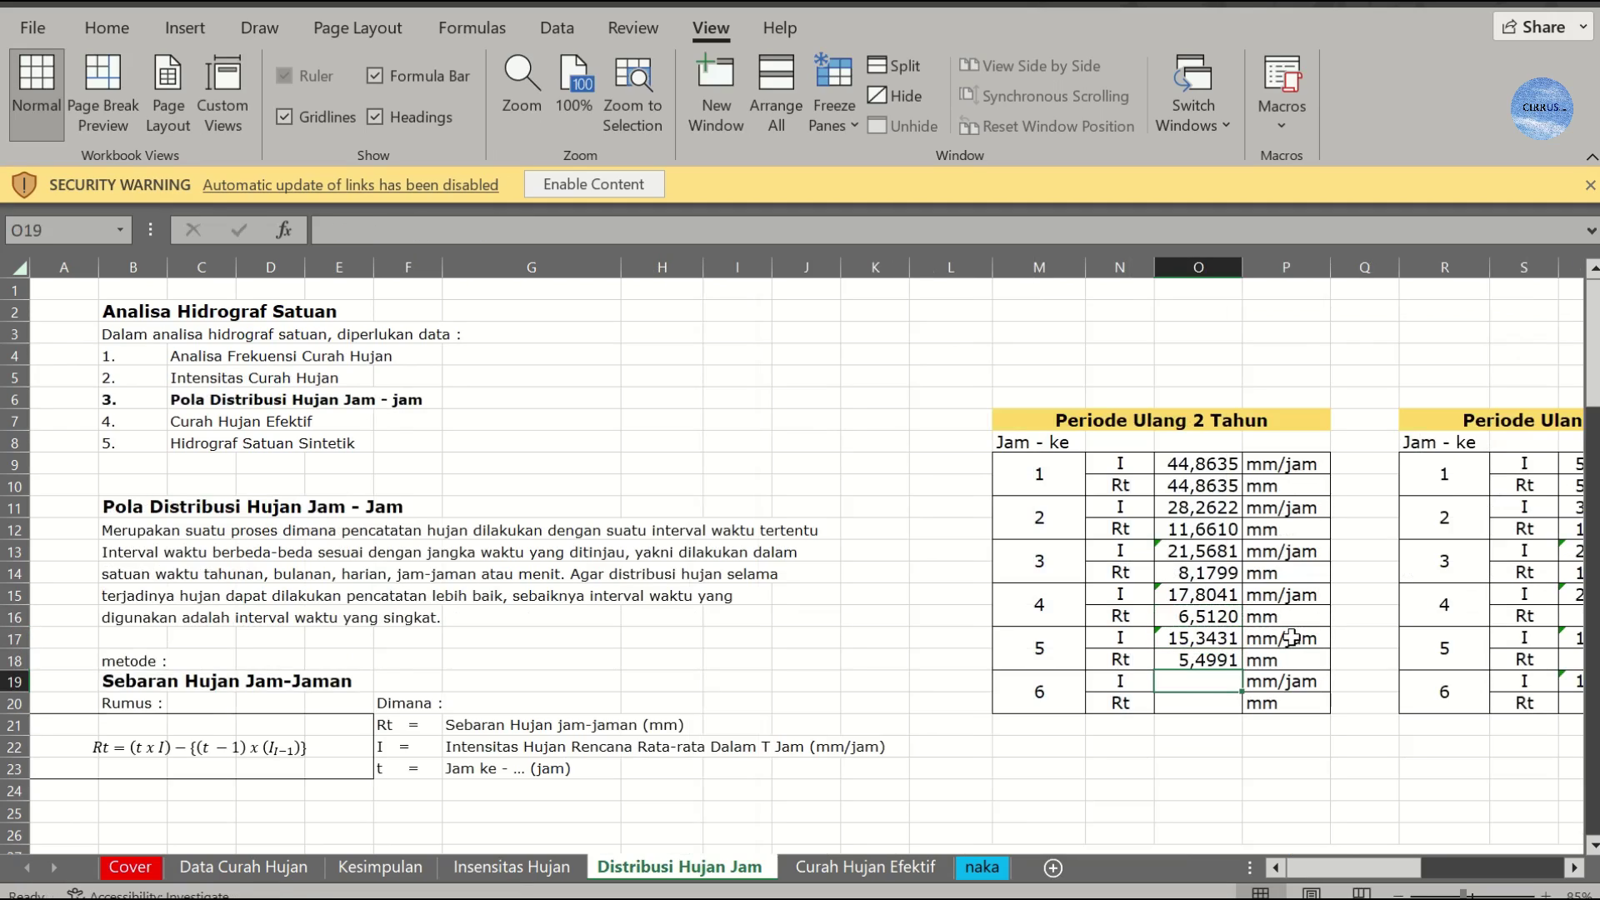
text(=)
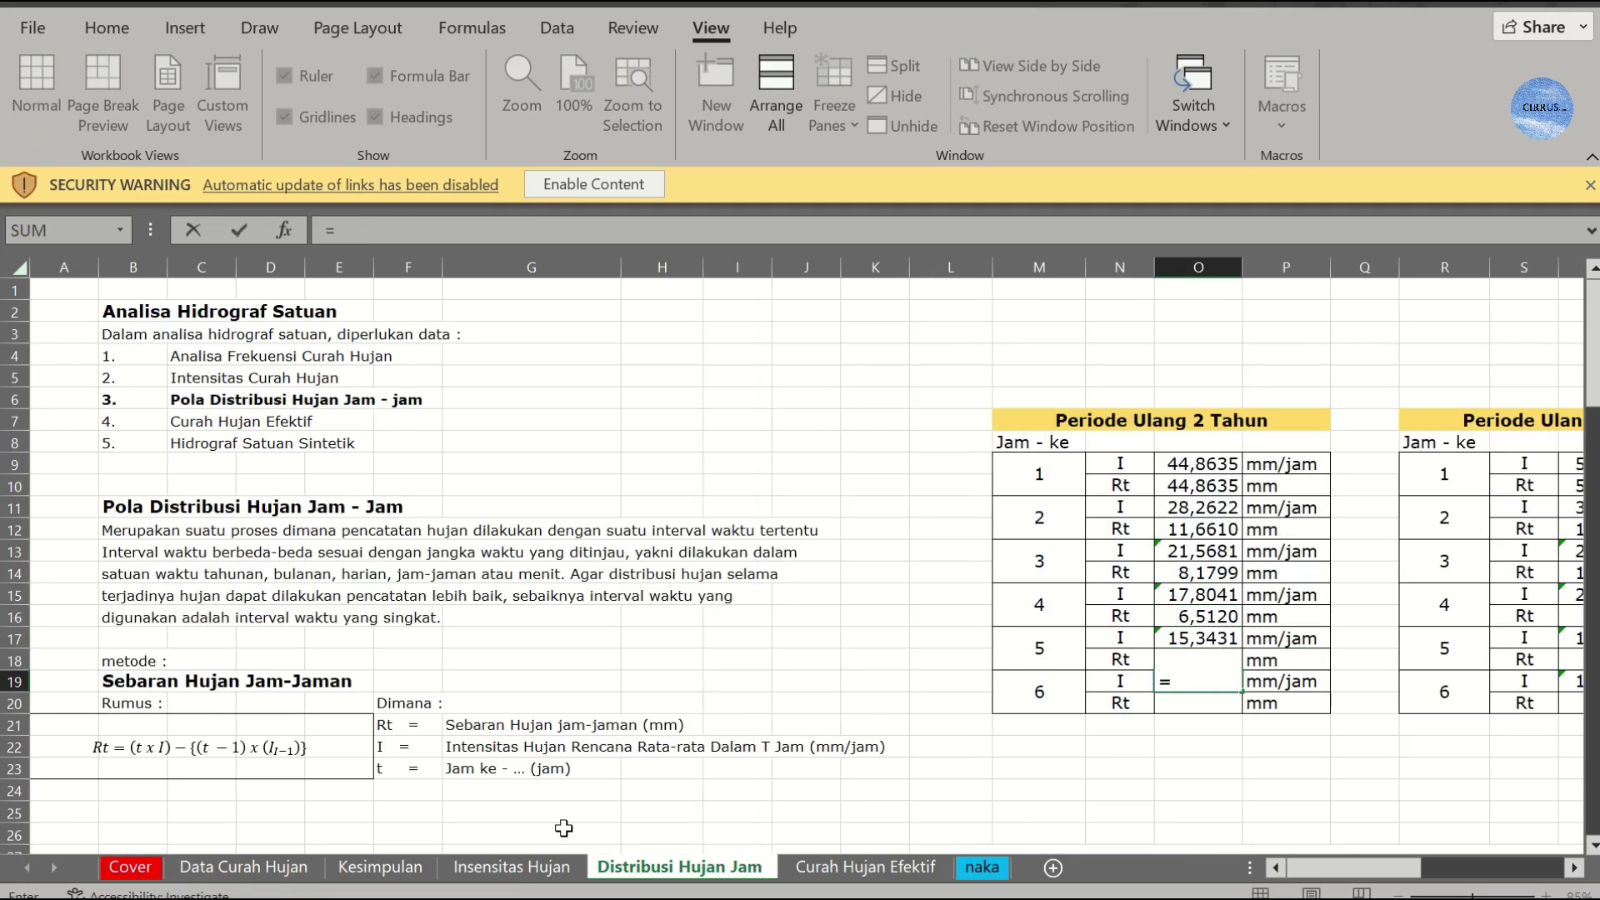
click(533, 865)
click(1301, 662)
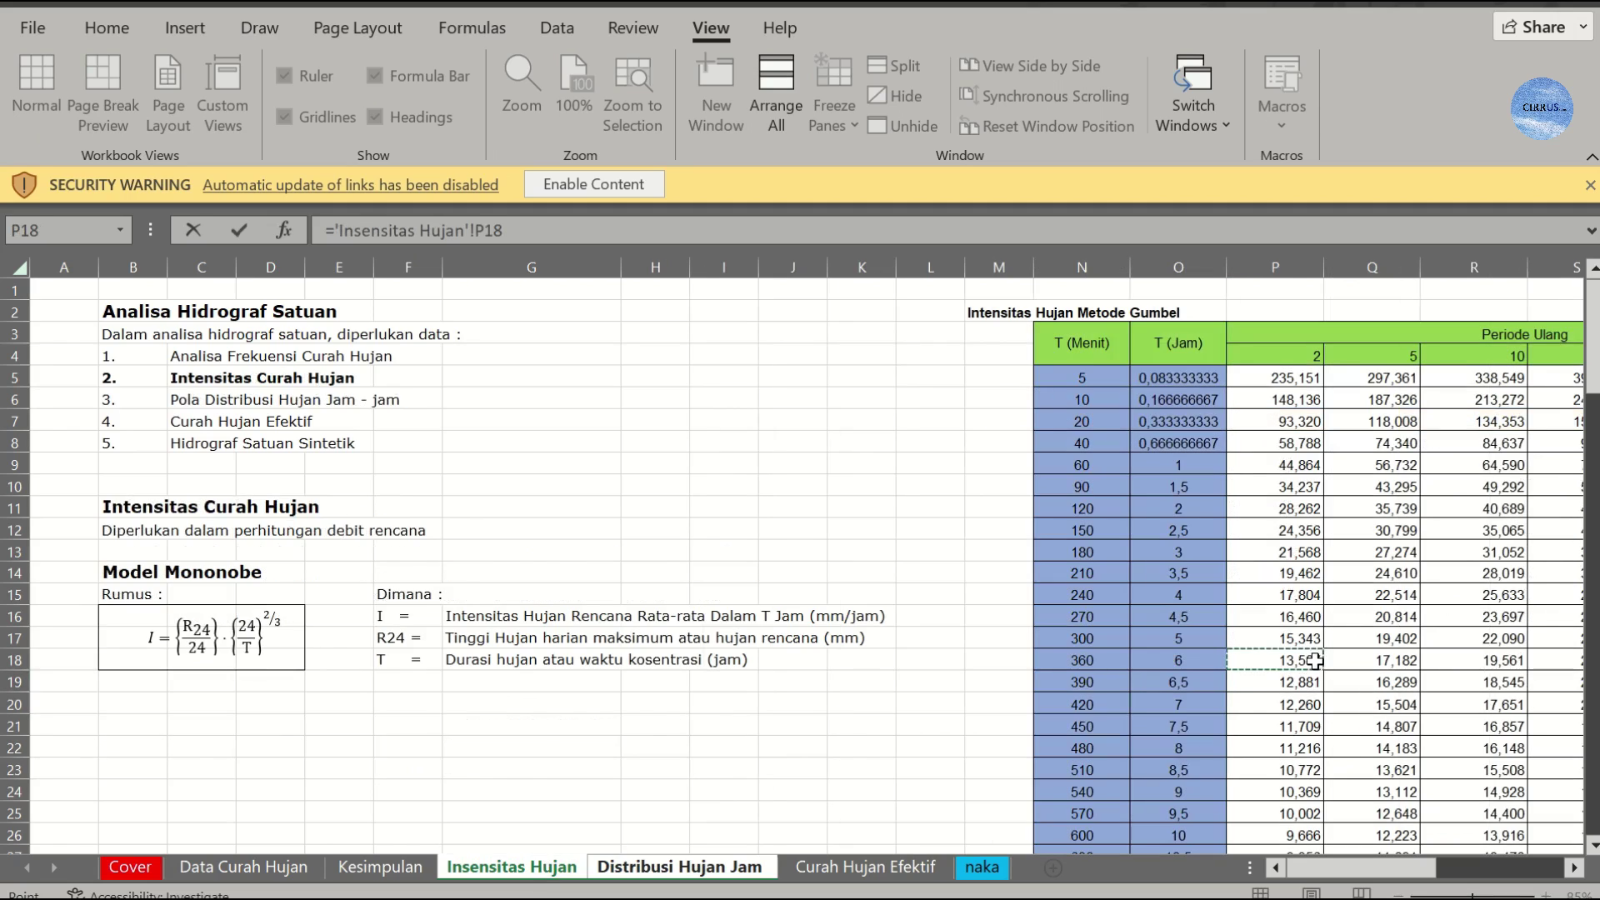
key(Return)
Step: Copy the hour-5 Rt formula from O18 into the hour-6 Rt cell O20
key(Up)
key(Up)
key(ctrl+c)
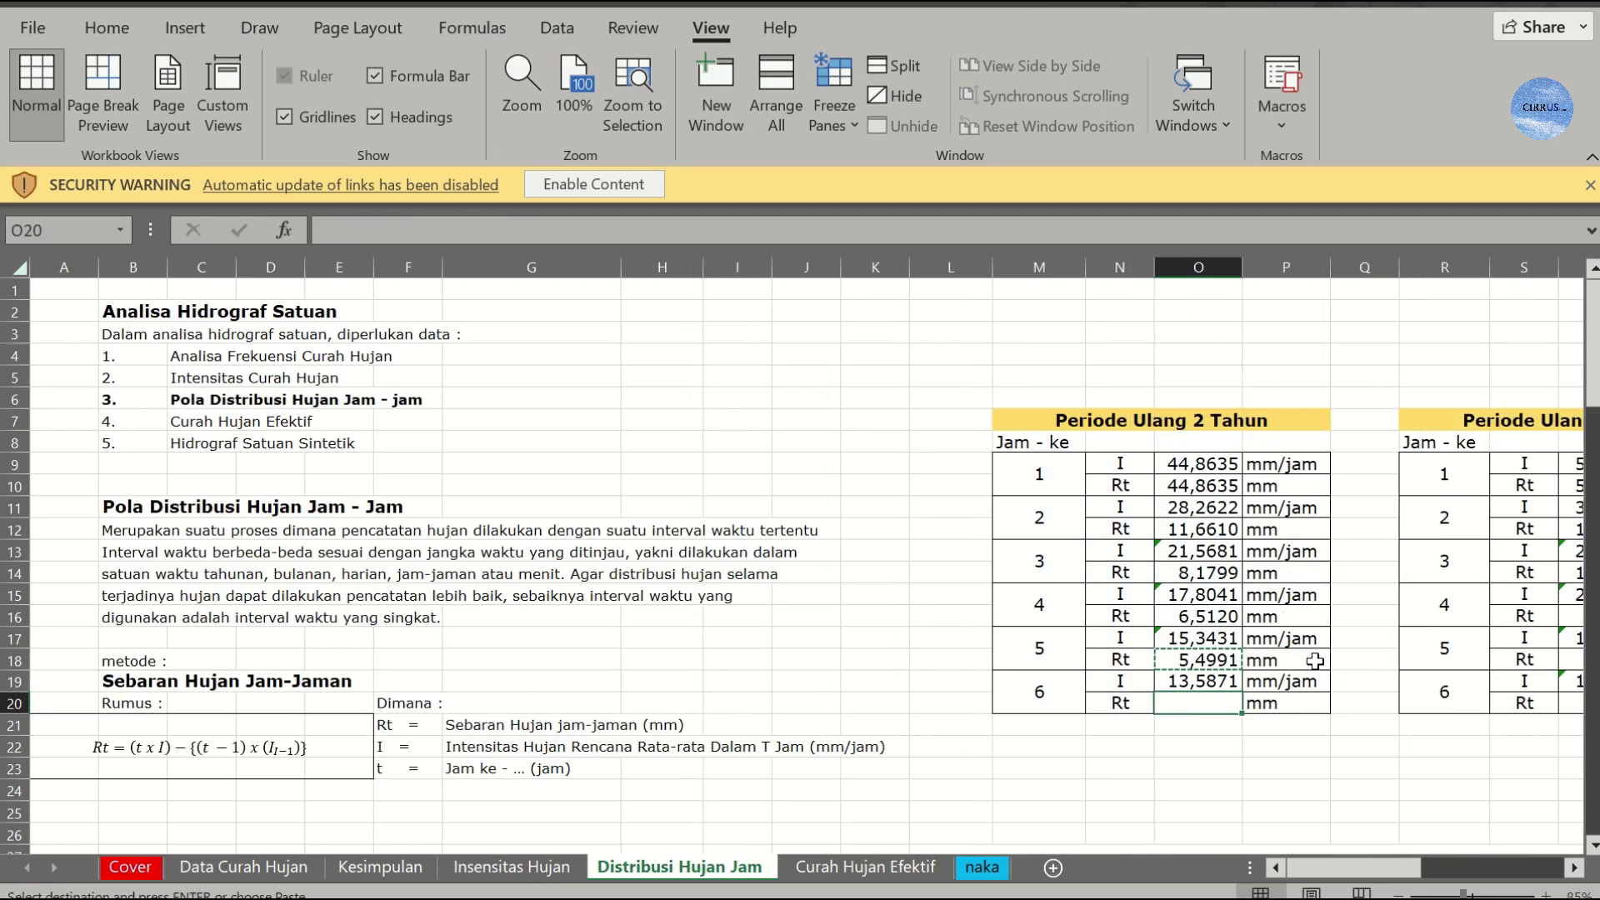
key(Down)
key(Down)
key(ctrl+v)
key(Escape)
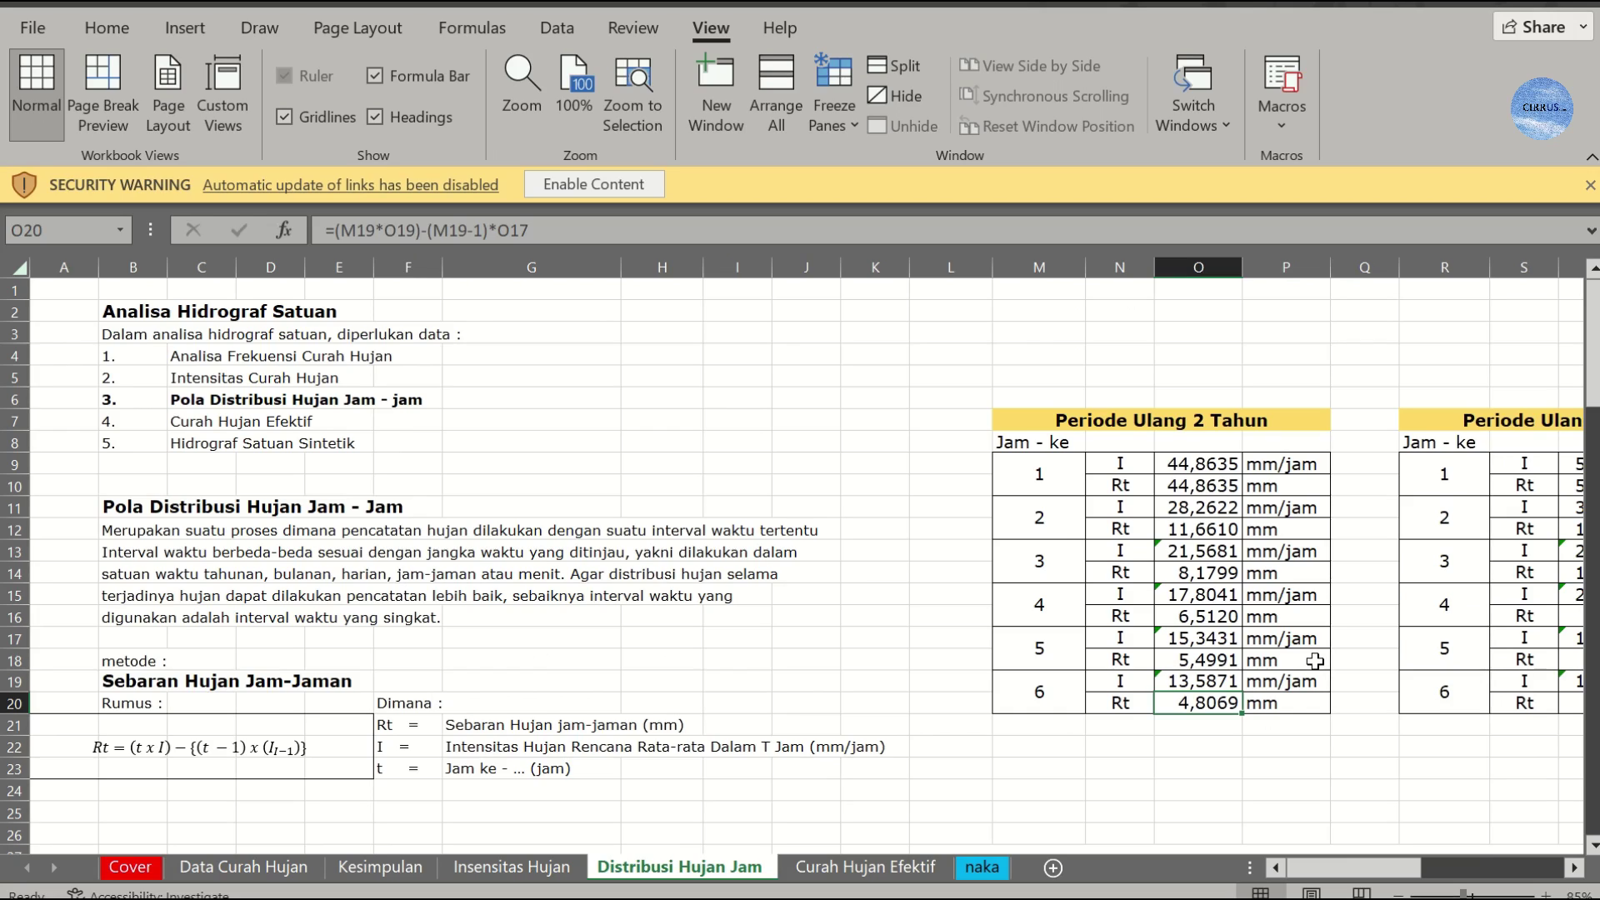
Step: Examine the intensity table in the Insensitas Hujan sheet and the other return-period tables in the Distribusi Hujan Jam sheet
click(533, 877)
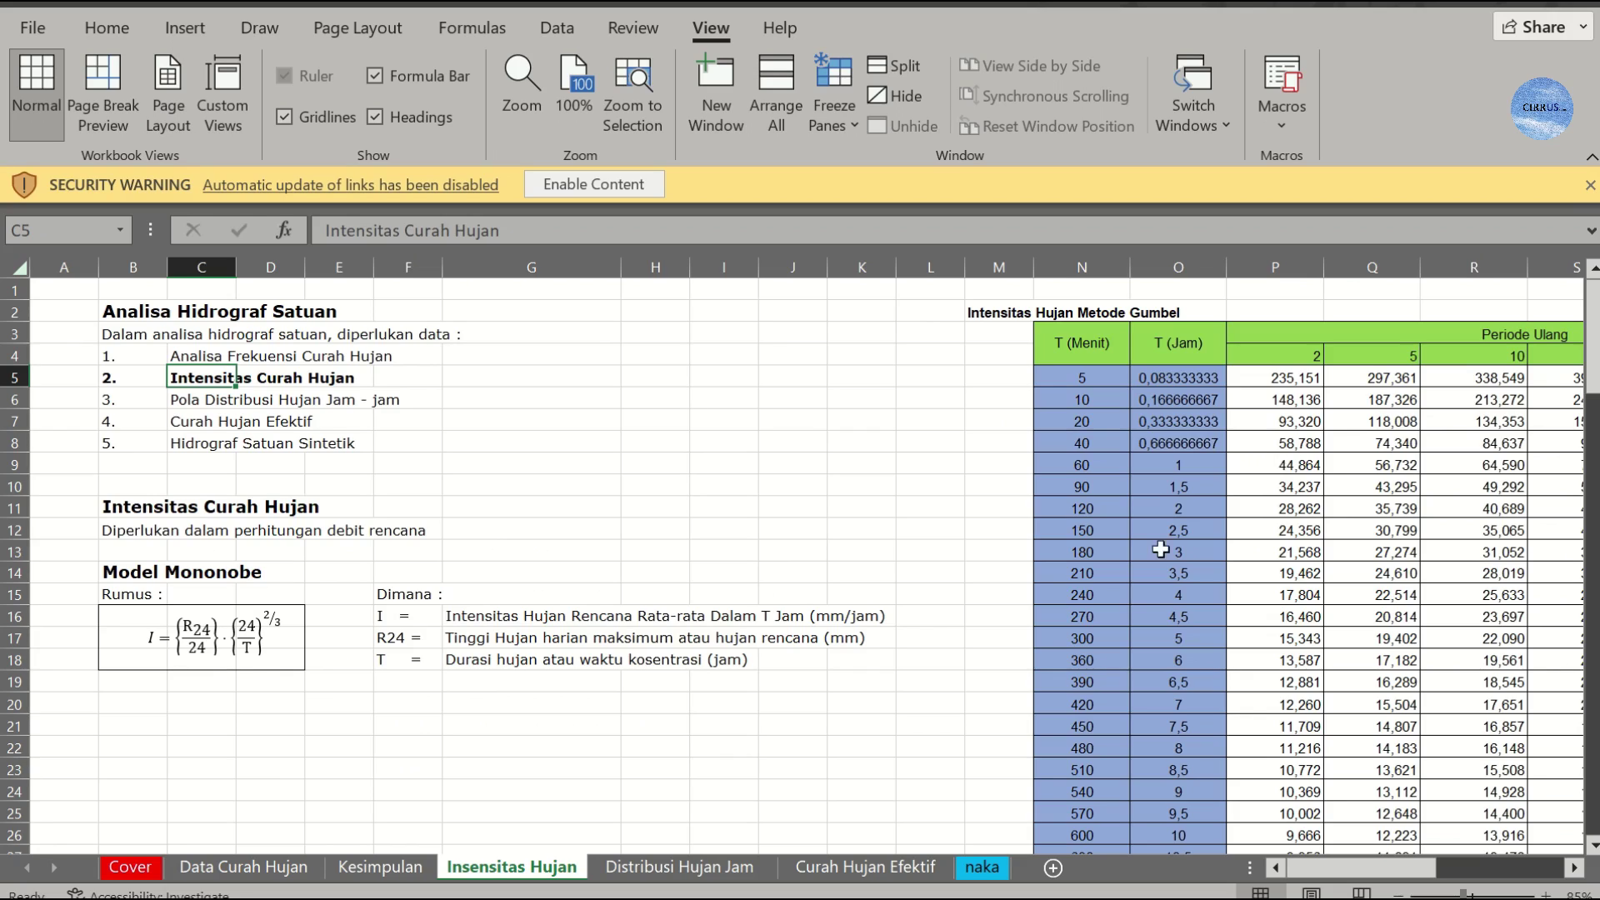
click(679, 867)
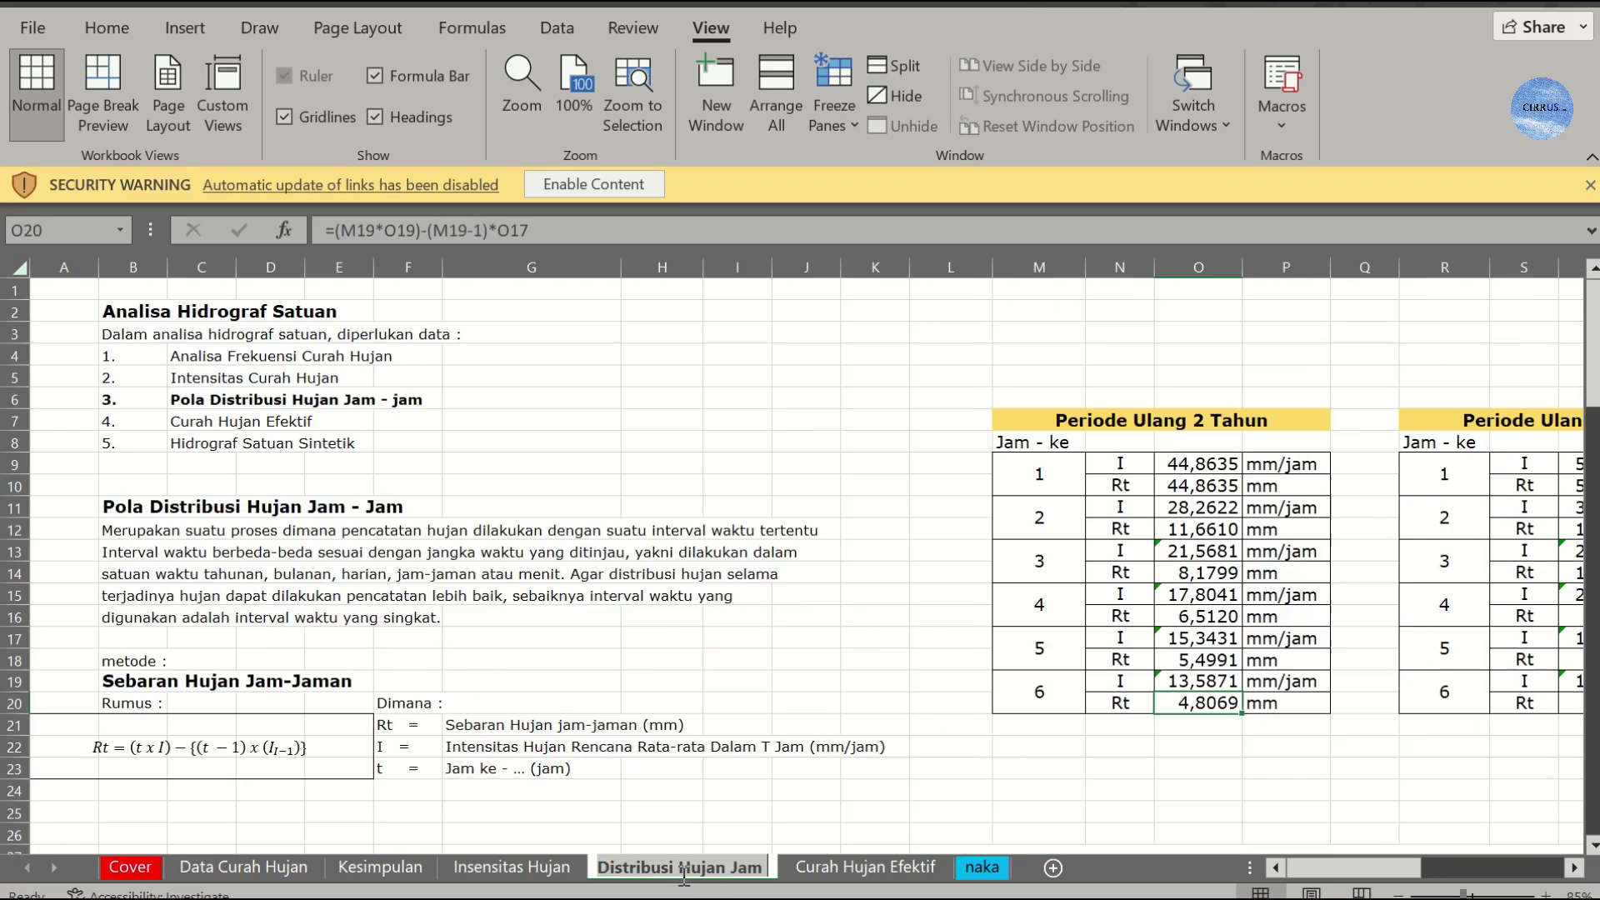
click(1317, 604)
key(Right)
key(Right)
key(Right)
key(Right)
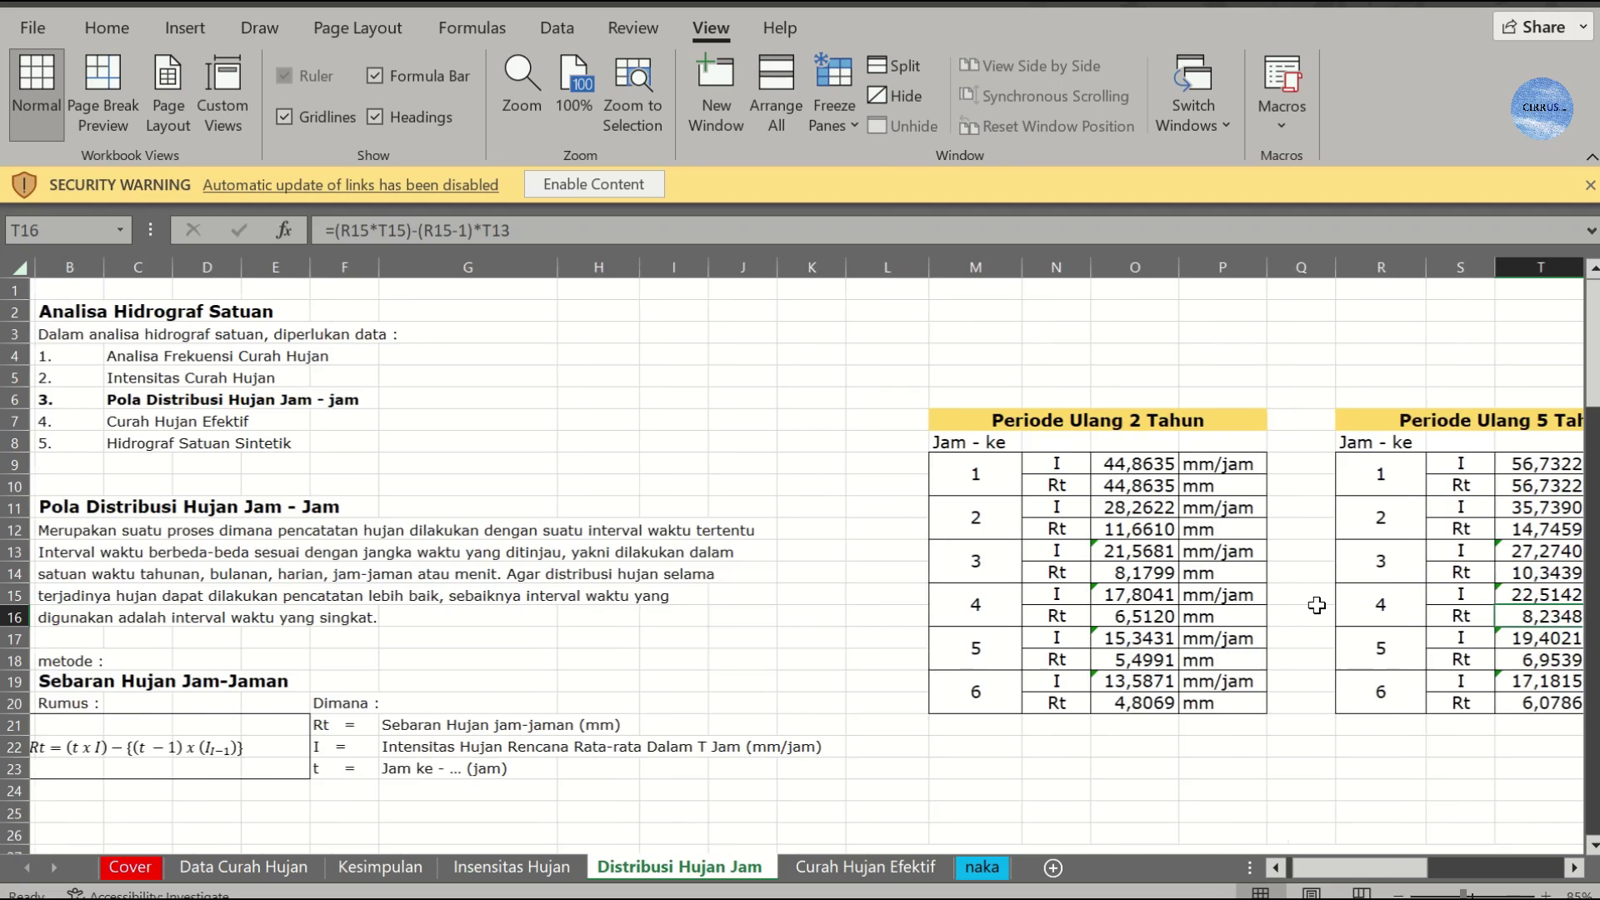
key(Down)
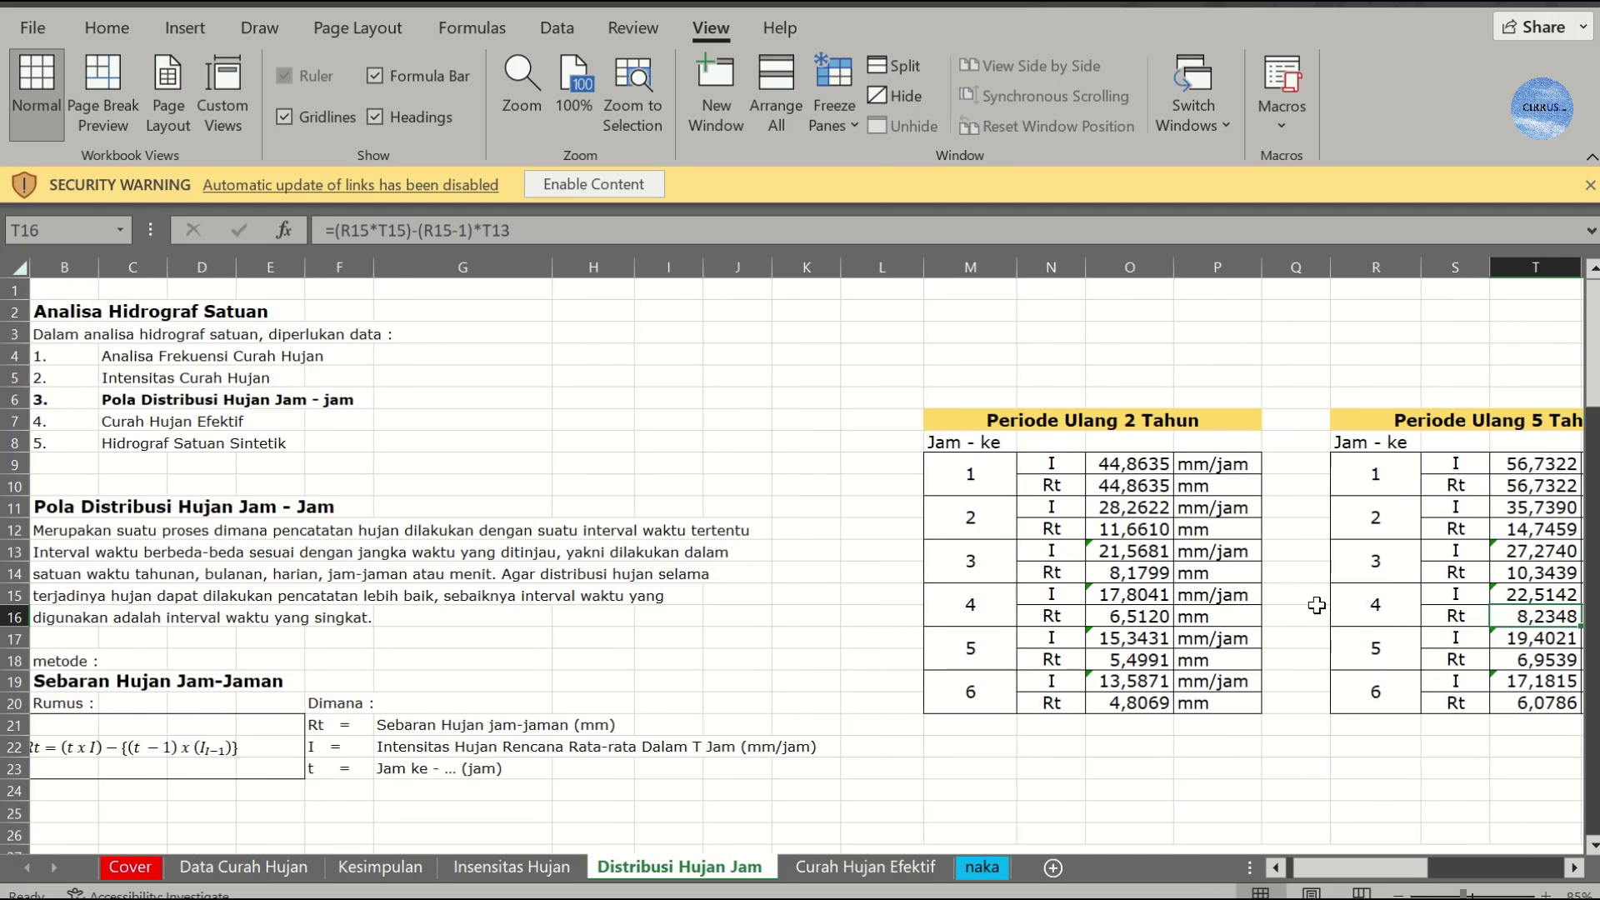
key(Right)
key(Right)
key(Right)
key(Right)
key(Right)
key(Right)
key(Right)
key(Right)
key(Right)
key(Left)
key(Left)
key(Left)
key(Left)
key(Left)
key(Left)
key(Left)
key(Left)
key(Left)
key(Left)
key(Left)
key(Left)
key(Left)
key(Left)
key(Left)
key(Left)
key(Left)
key(Left)
key(Left)
key(Left)
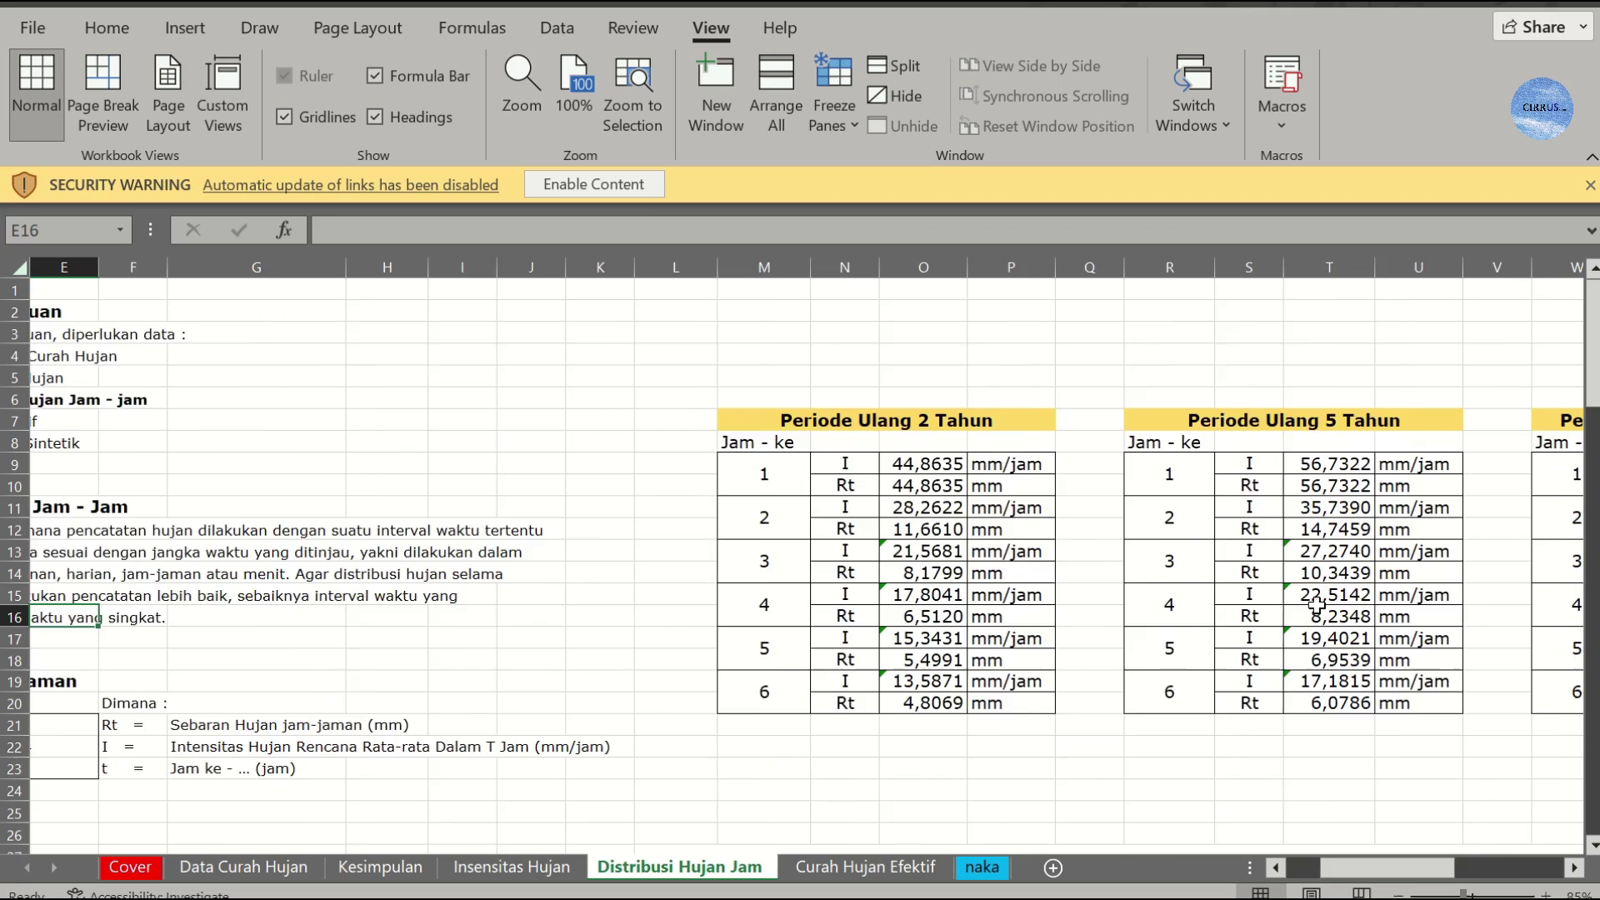
key(Left)
key(Left)
key(Left)
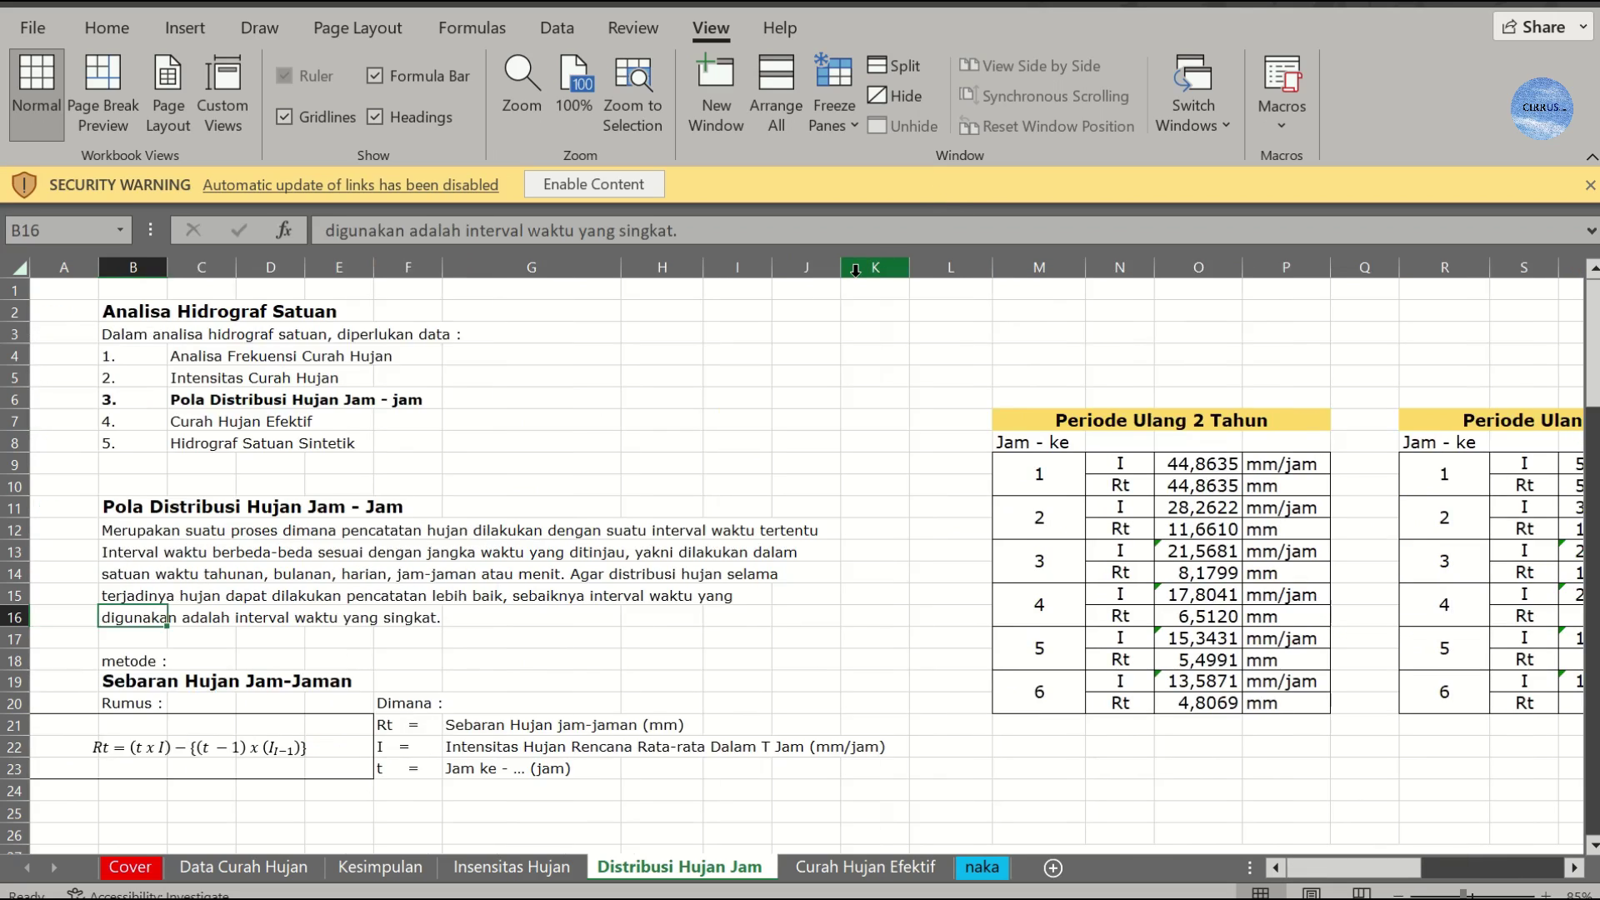
Step: Freeze the panes at column L so that columns A to K stay in view
click(950, 267)
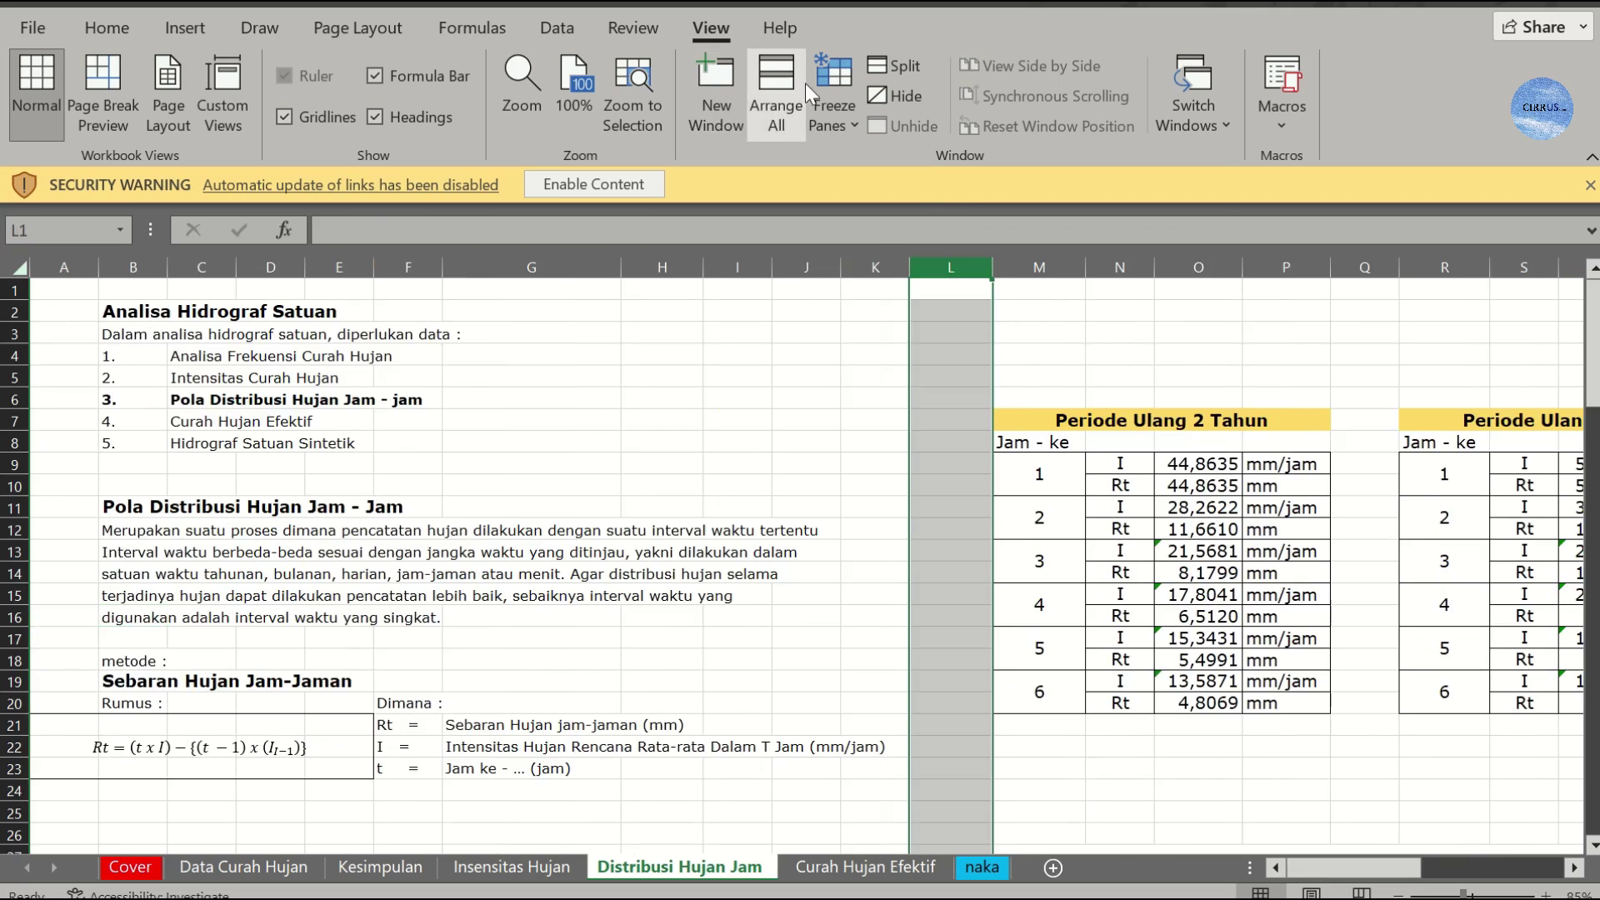
click(814, 86)
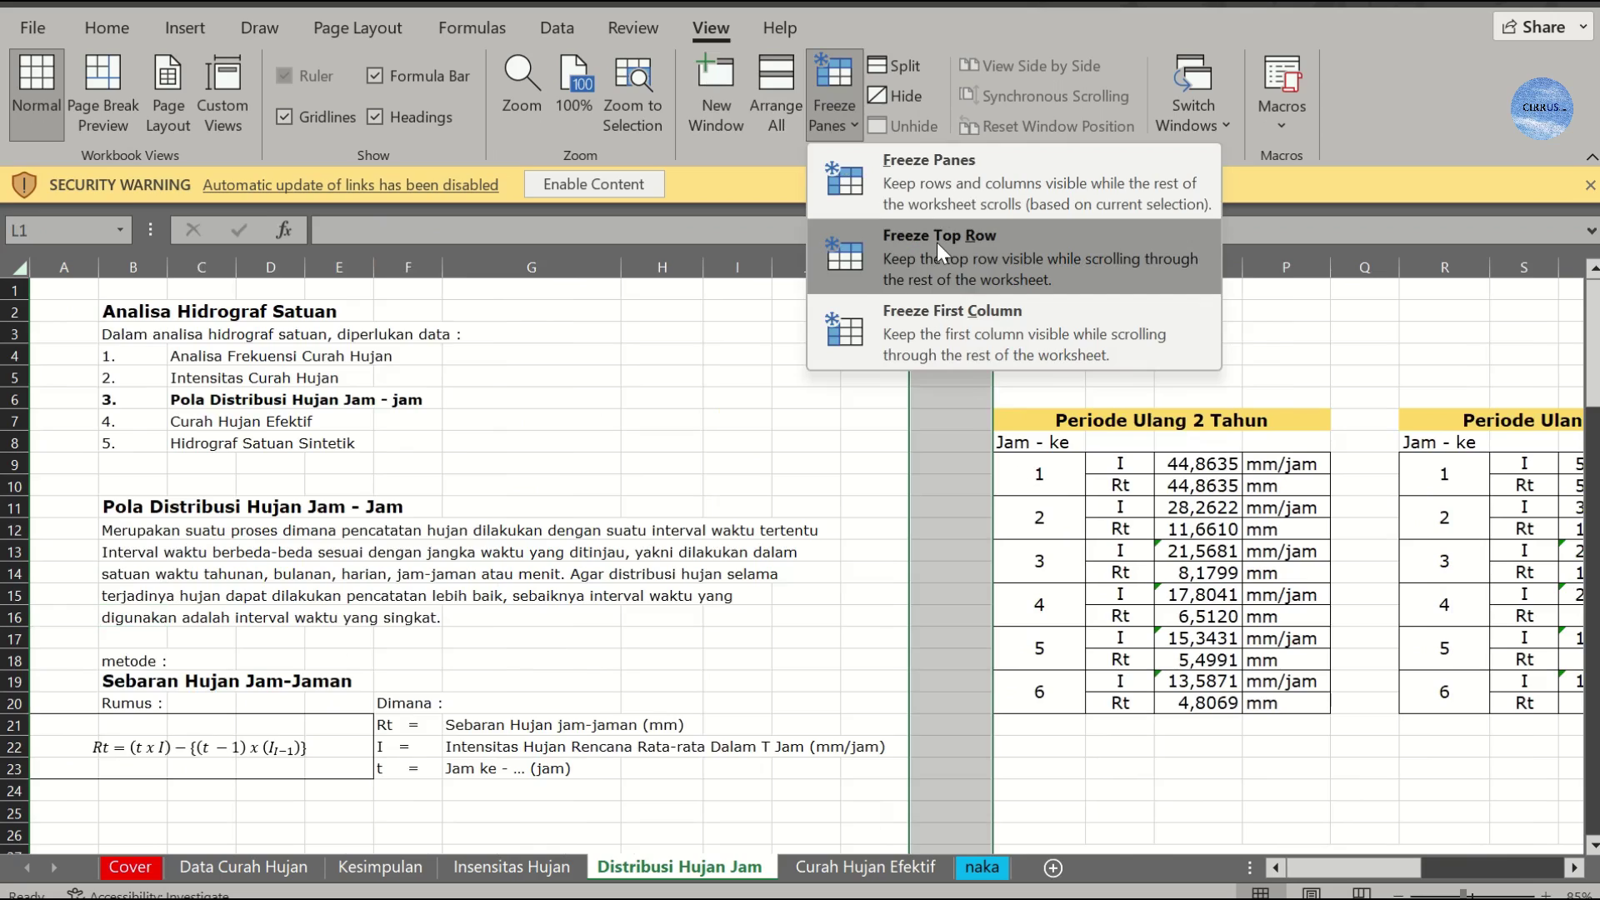
click(947, 184)
Step: Link the hour-1 intensity in Y9 of the 10-year table to cell R9 of the Insensitas Hujan sheet
click(1048, 454)
key(Right)
key(Right)
key(Right)
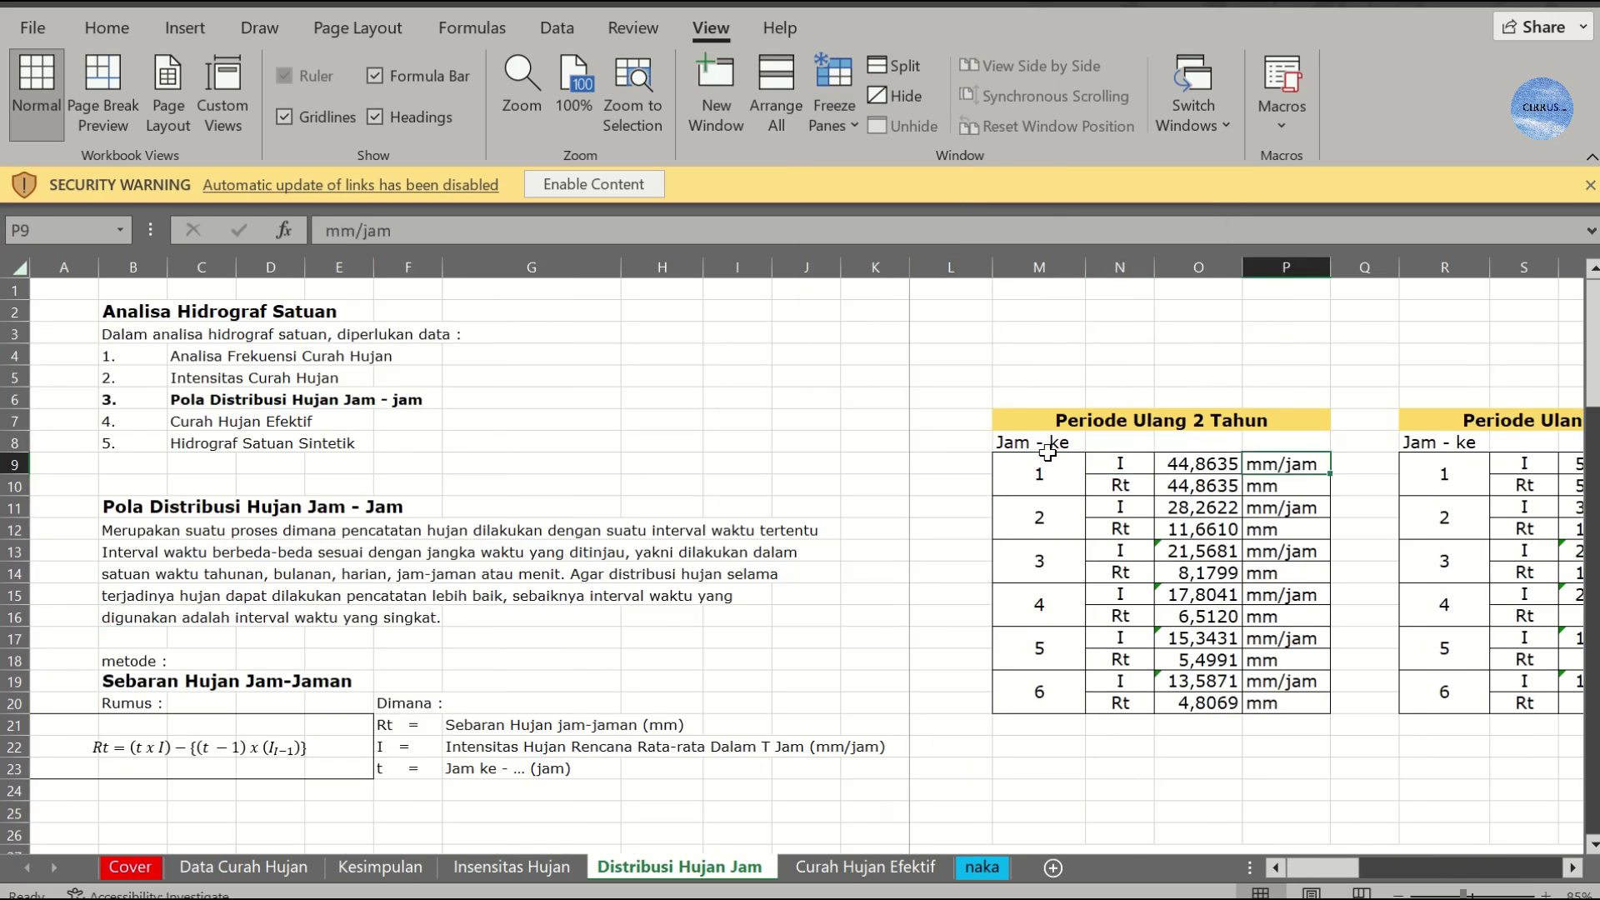
key(Right)
key(Right)
key(Right)
key(Right)
key(Right)
key(Right)
key(Right)
key(Right)
key(Right)
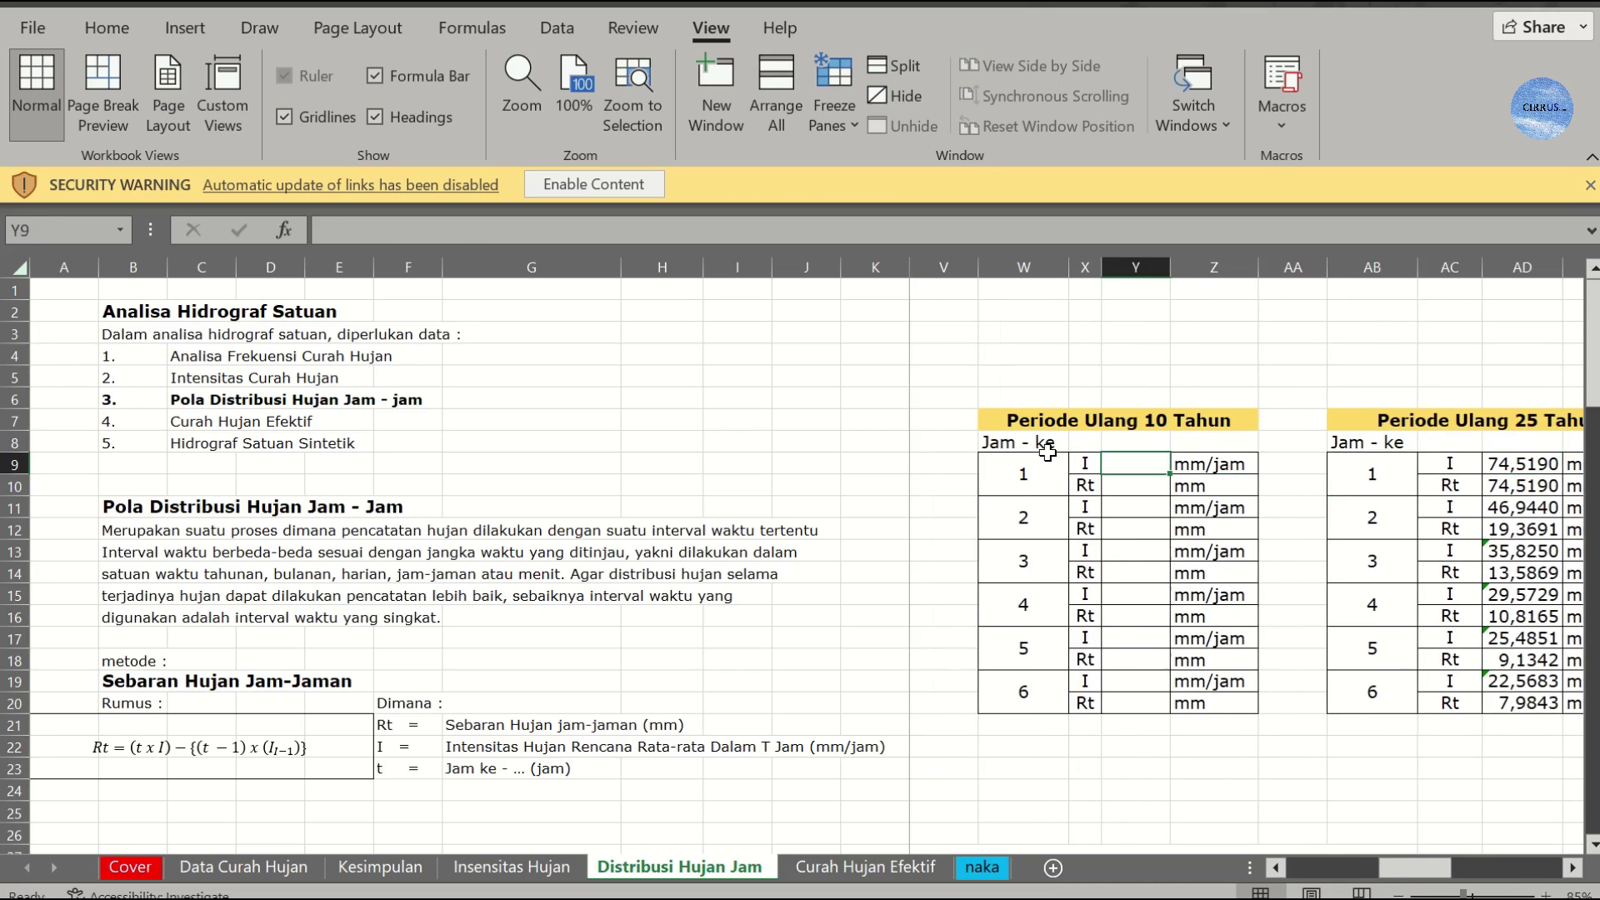
text(=)
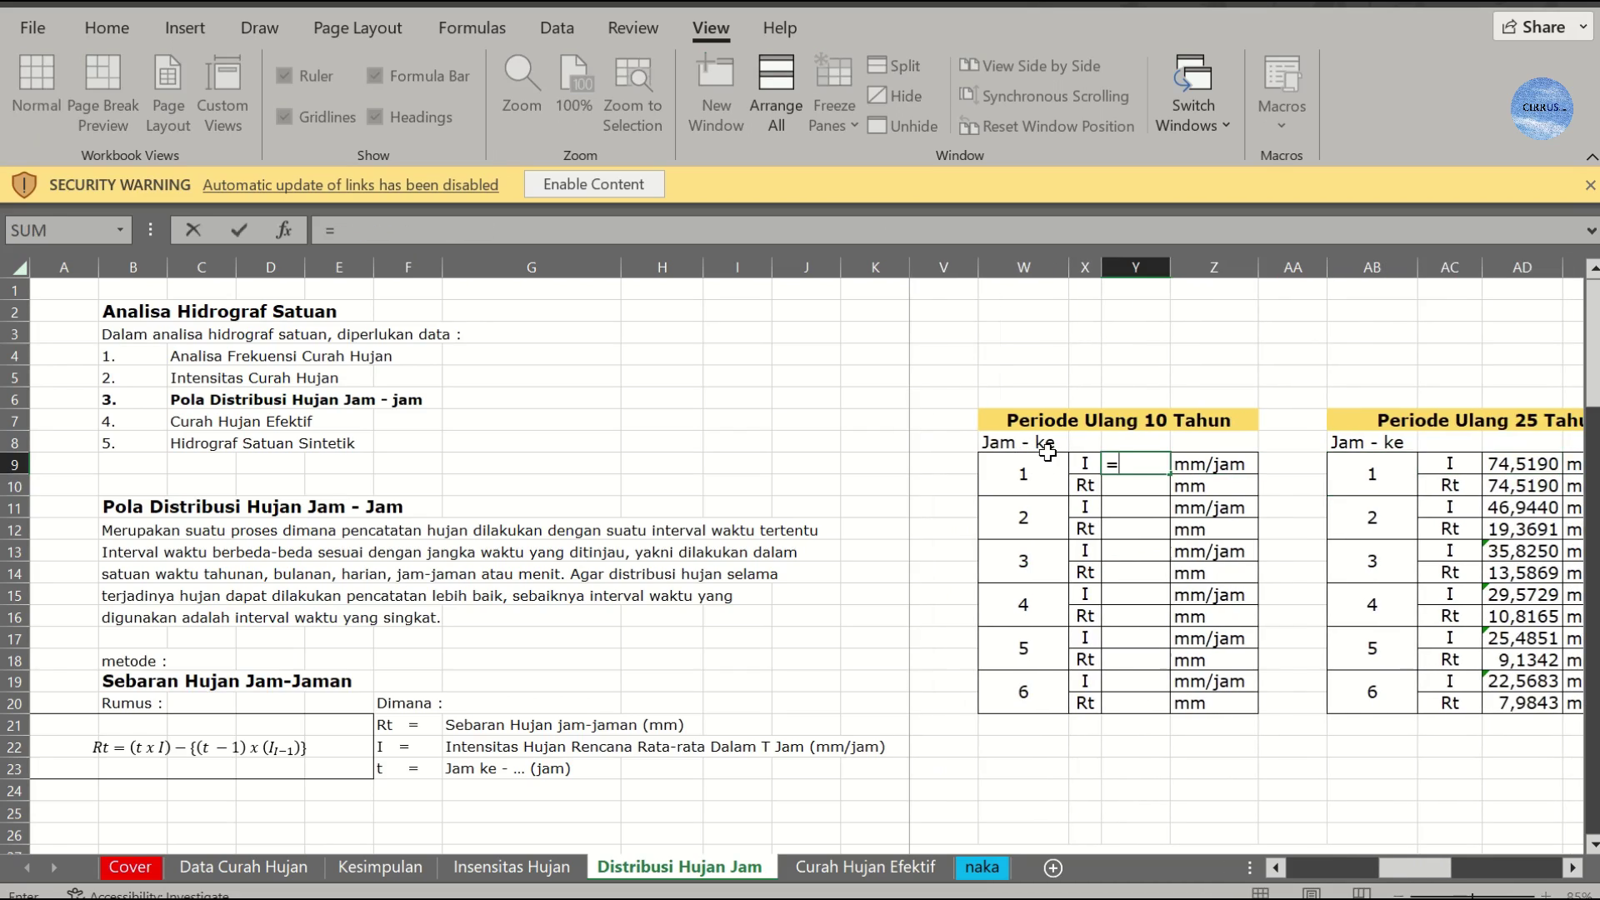
click(510, 868)
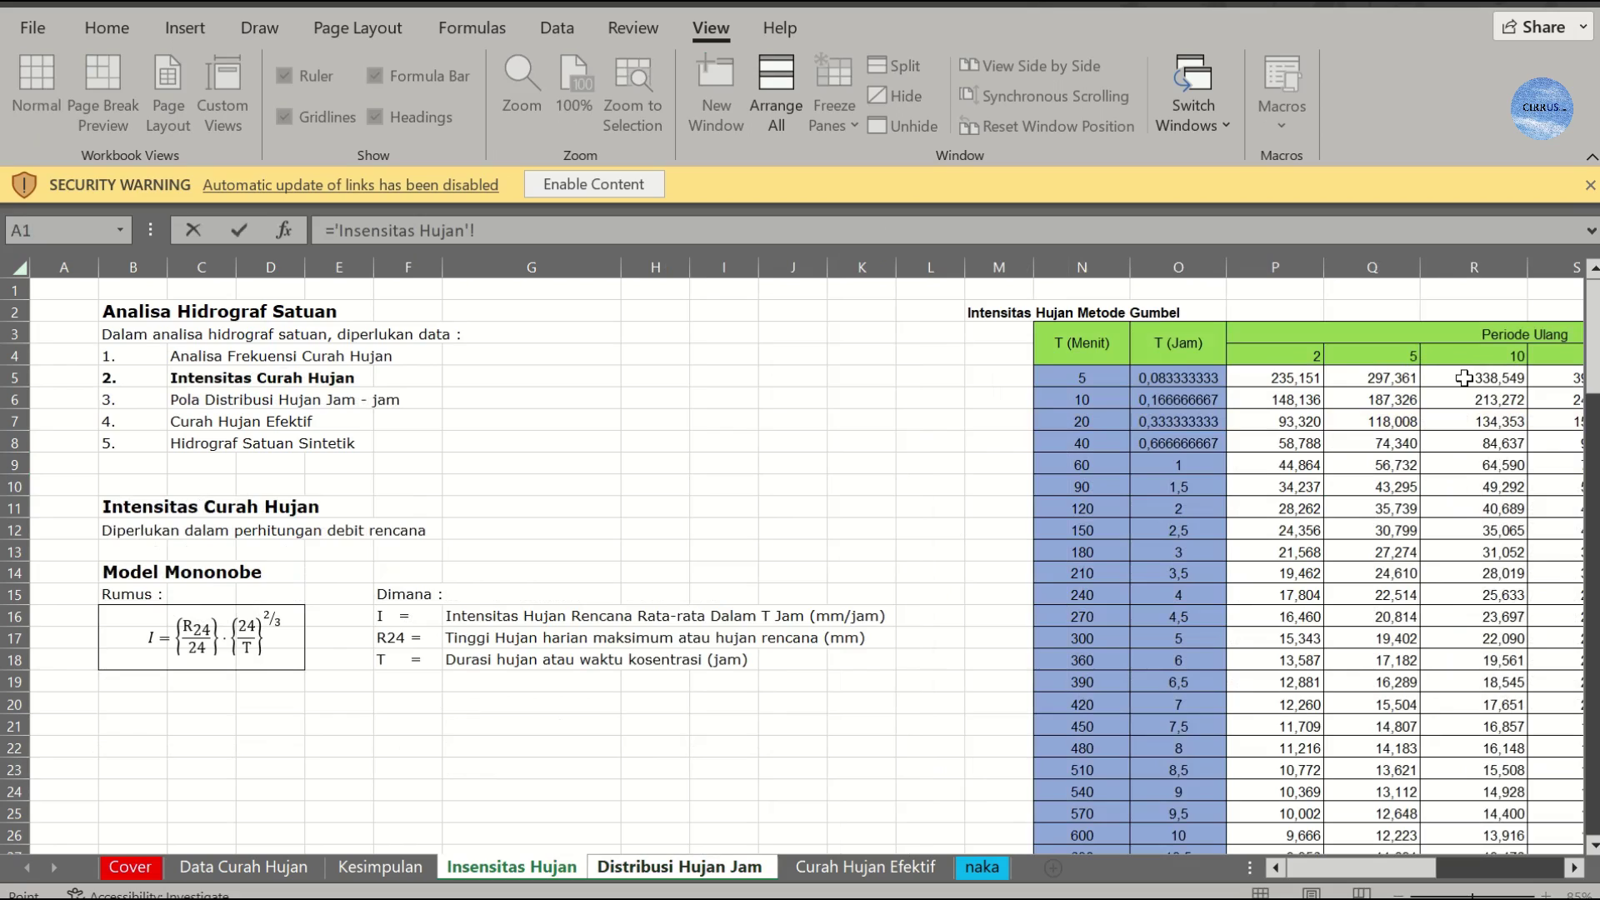
click(1465, 467)
key(Return)
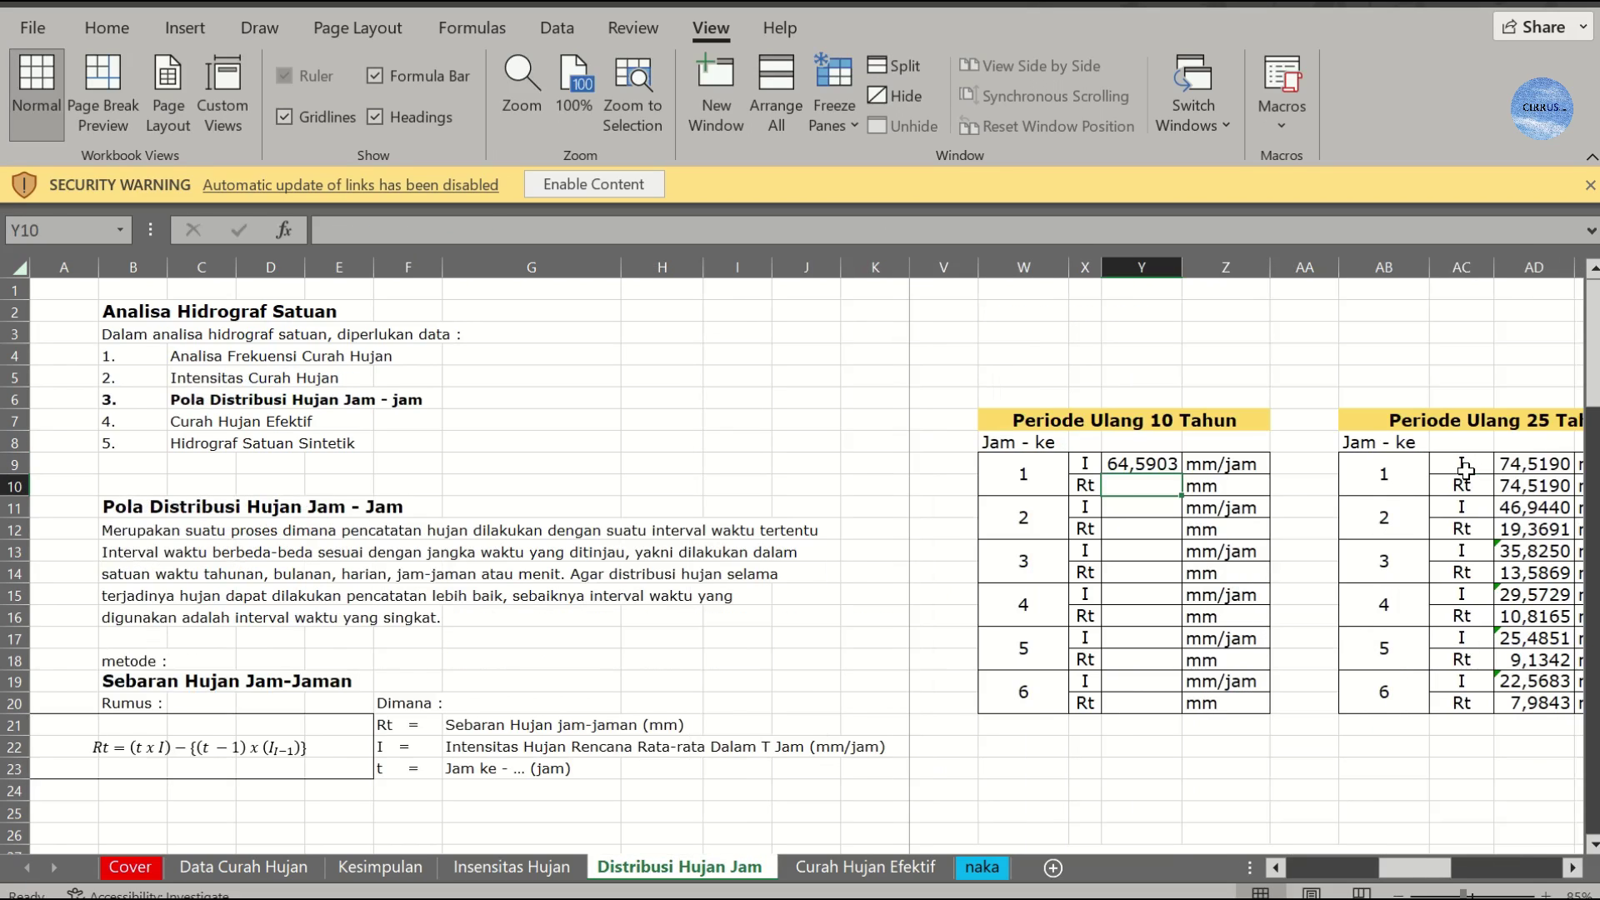
Step: Enter the hour-1 Rt formula =(W9*Y9)-(W9-1)*Y8 in Y10 of the 10-year table
text(=()
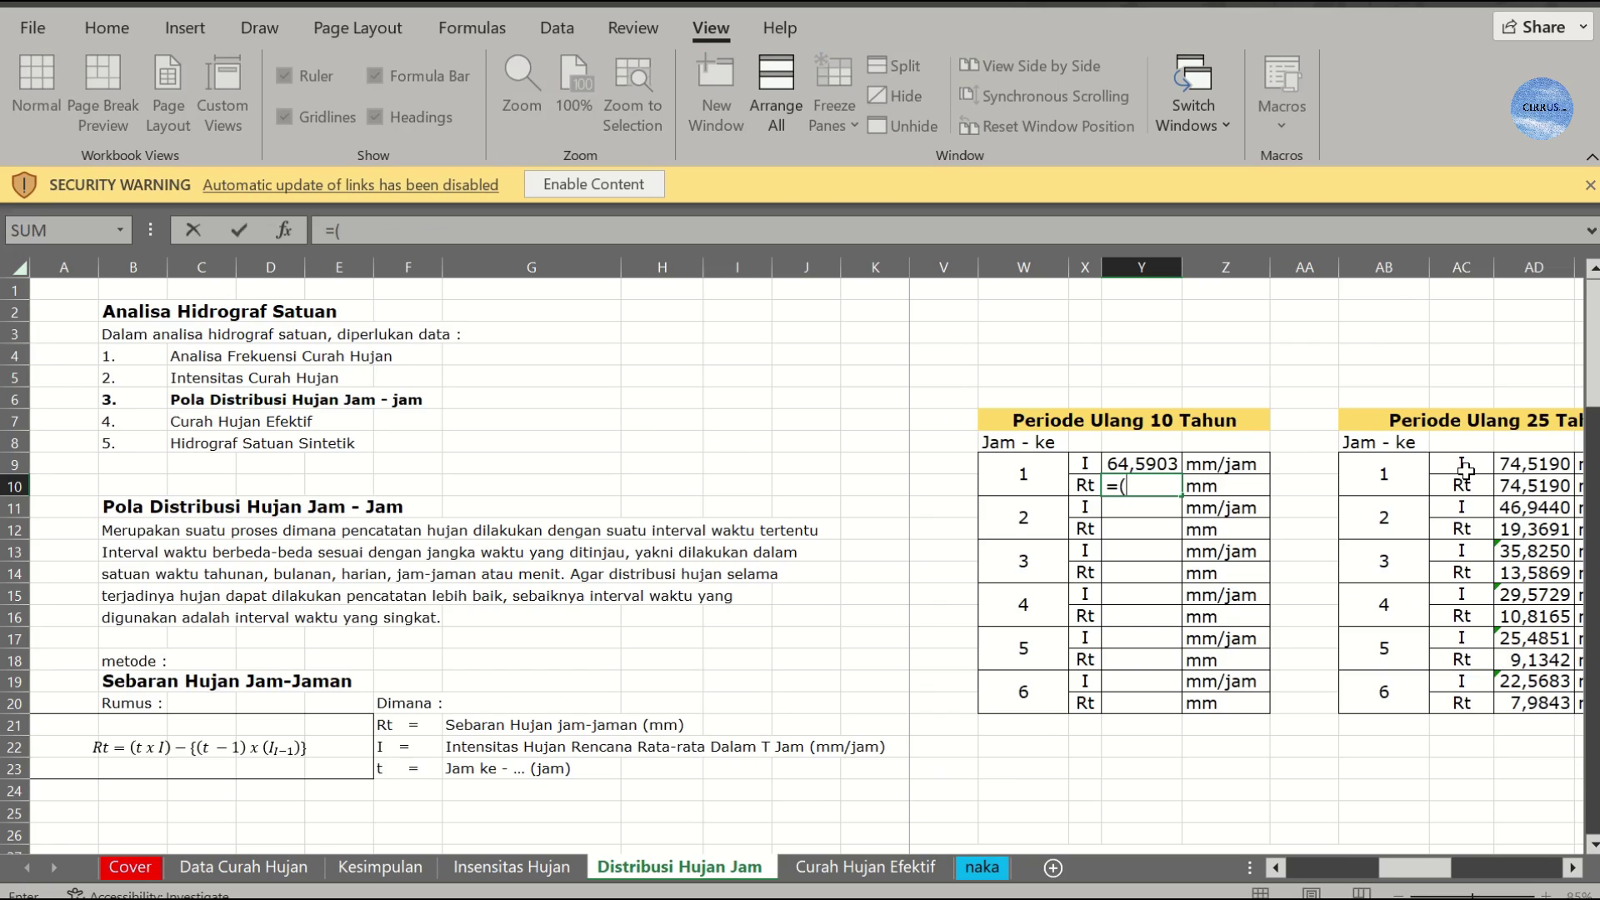
click(1030, 473)
text(*)
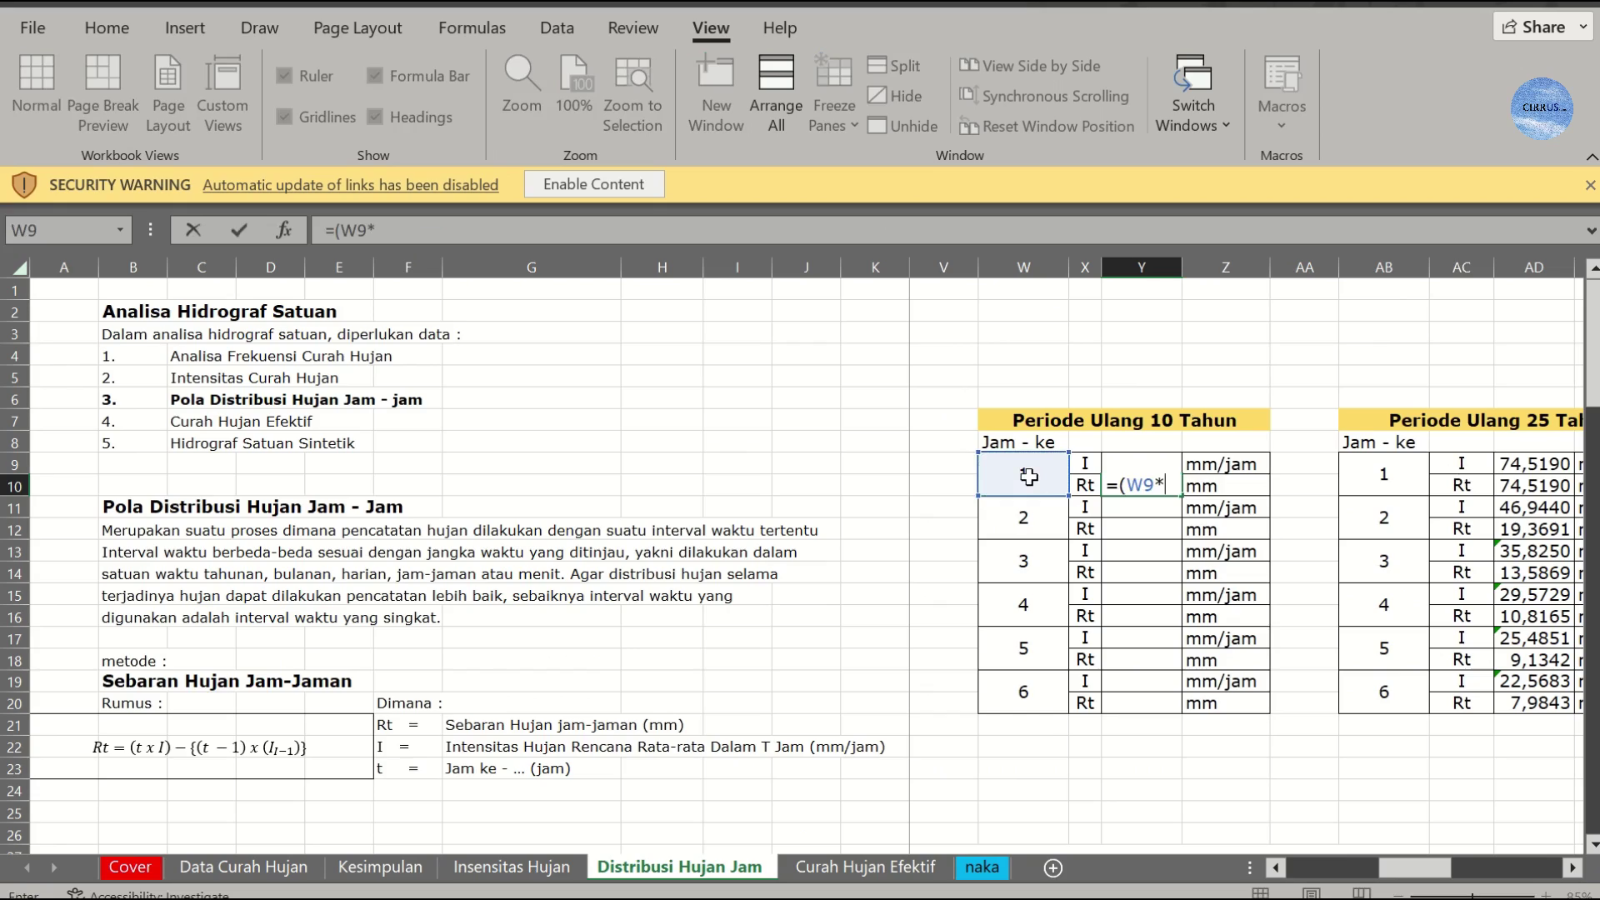
key(Up)
text())
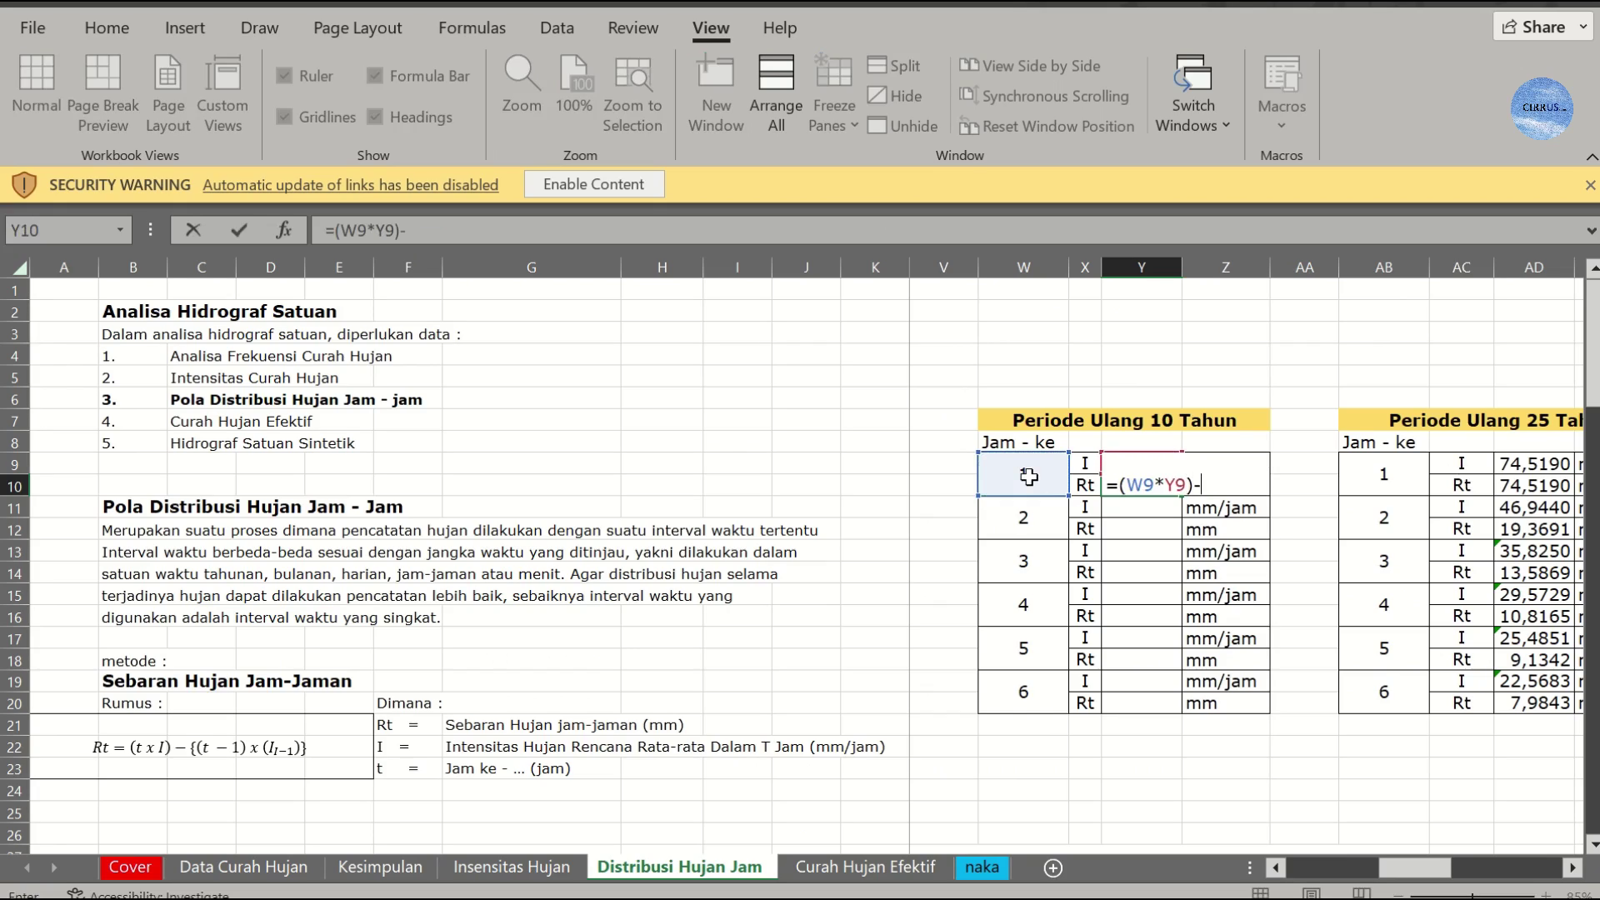
text(-()
click(1030, 477)
text(-1)
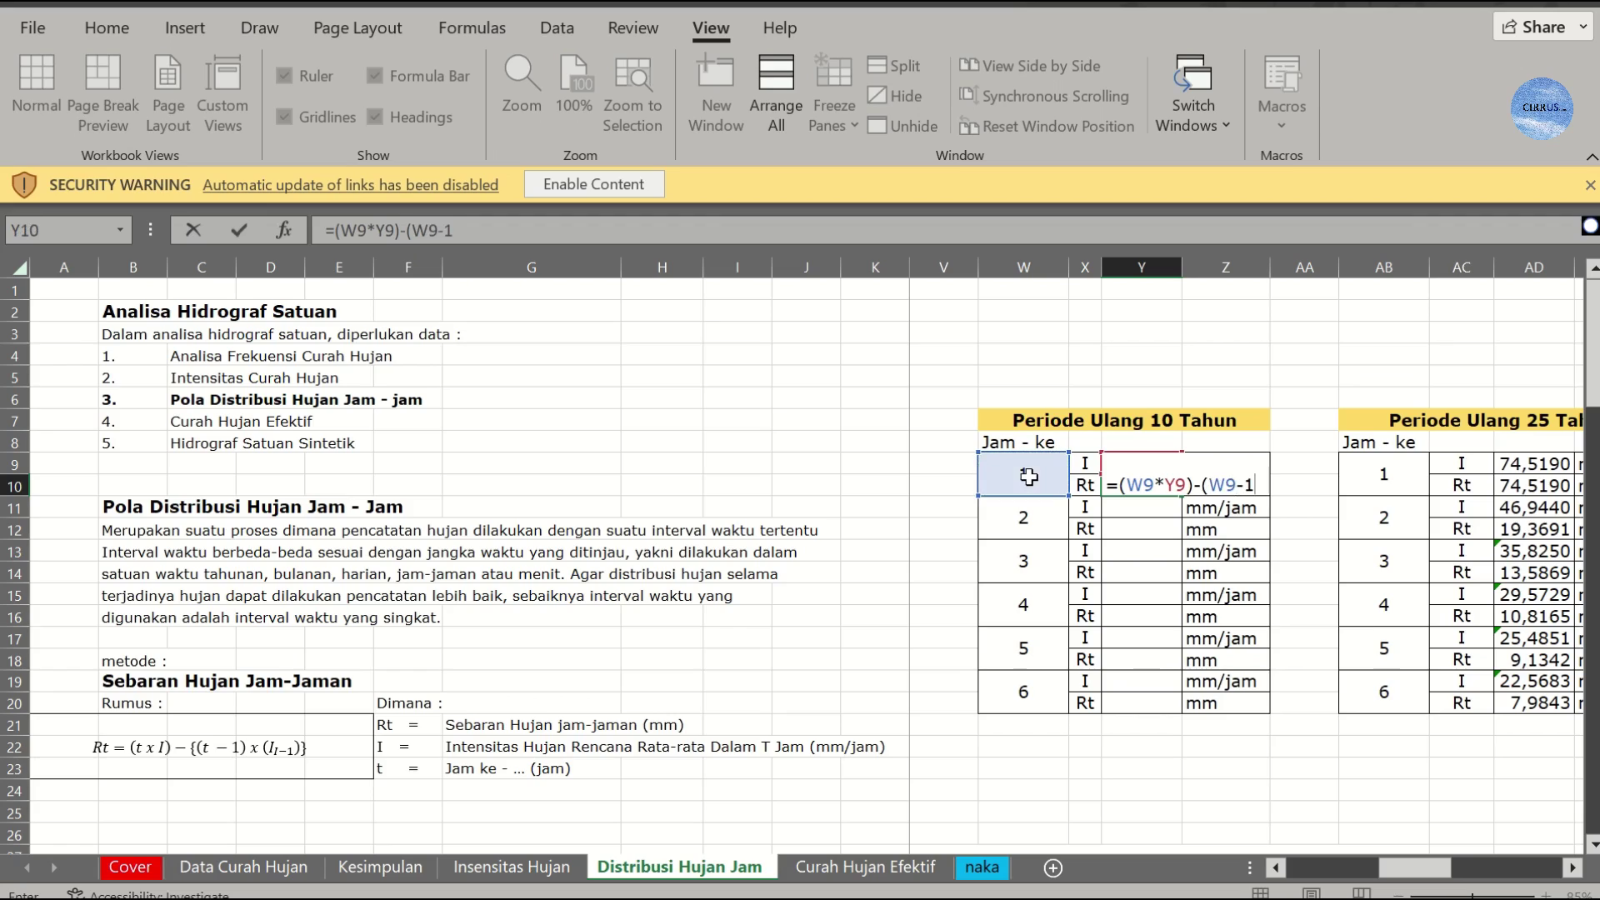
text())
text(*)
text(Y8)
key(Return)
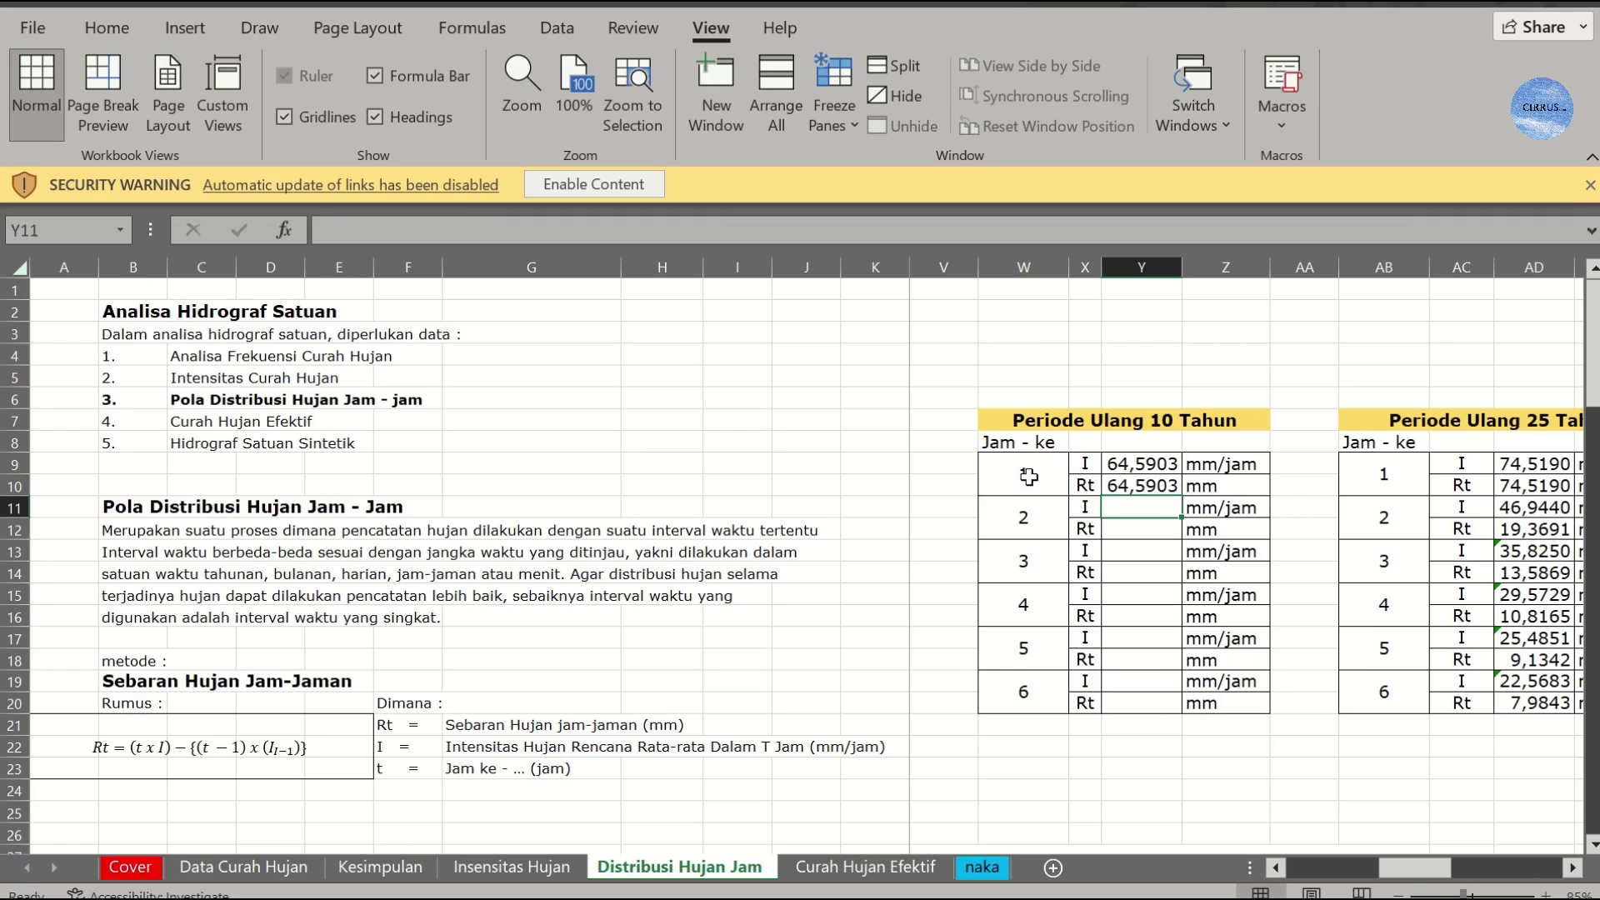
Step: Link the hour-2 intensity in Y11 to cell R11 of the Insensitas Hujan sheet
text(=()
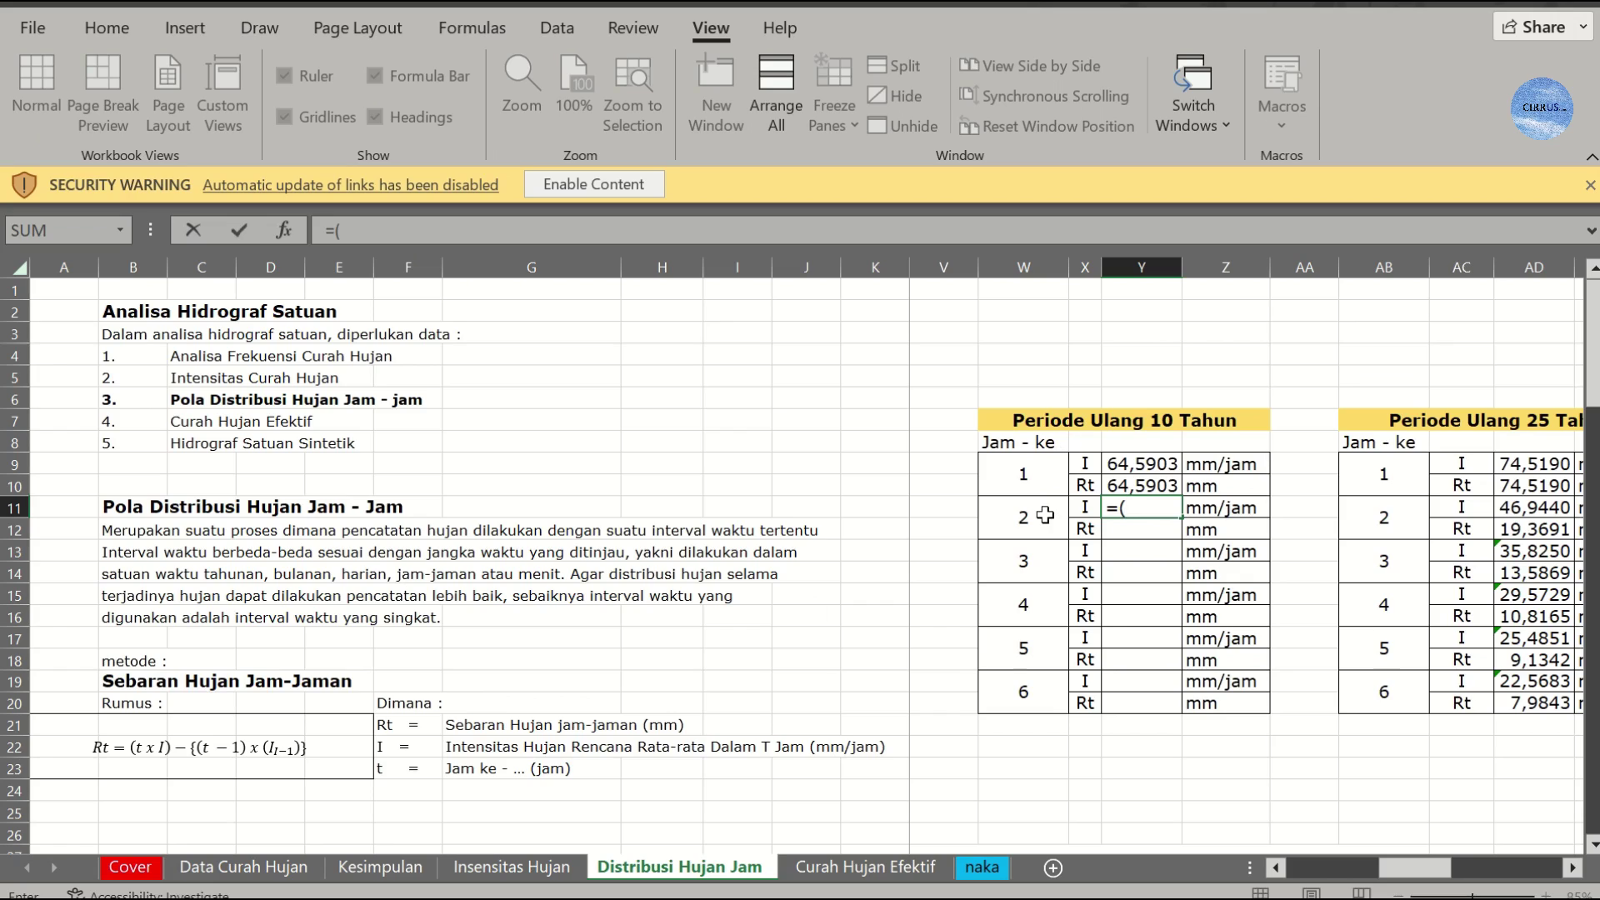
key(Escape)
text(=)
click(512, 867)
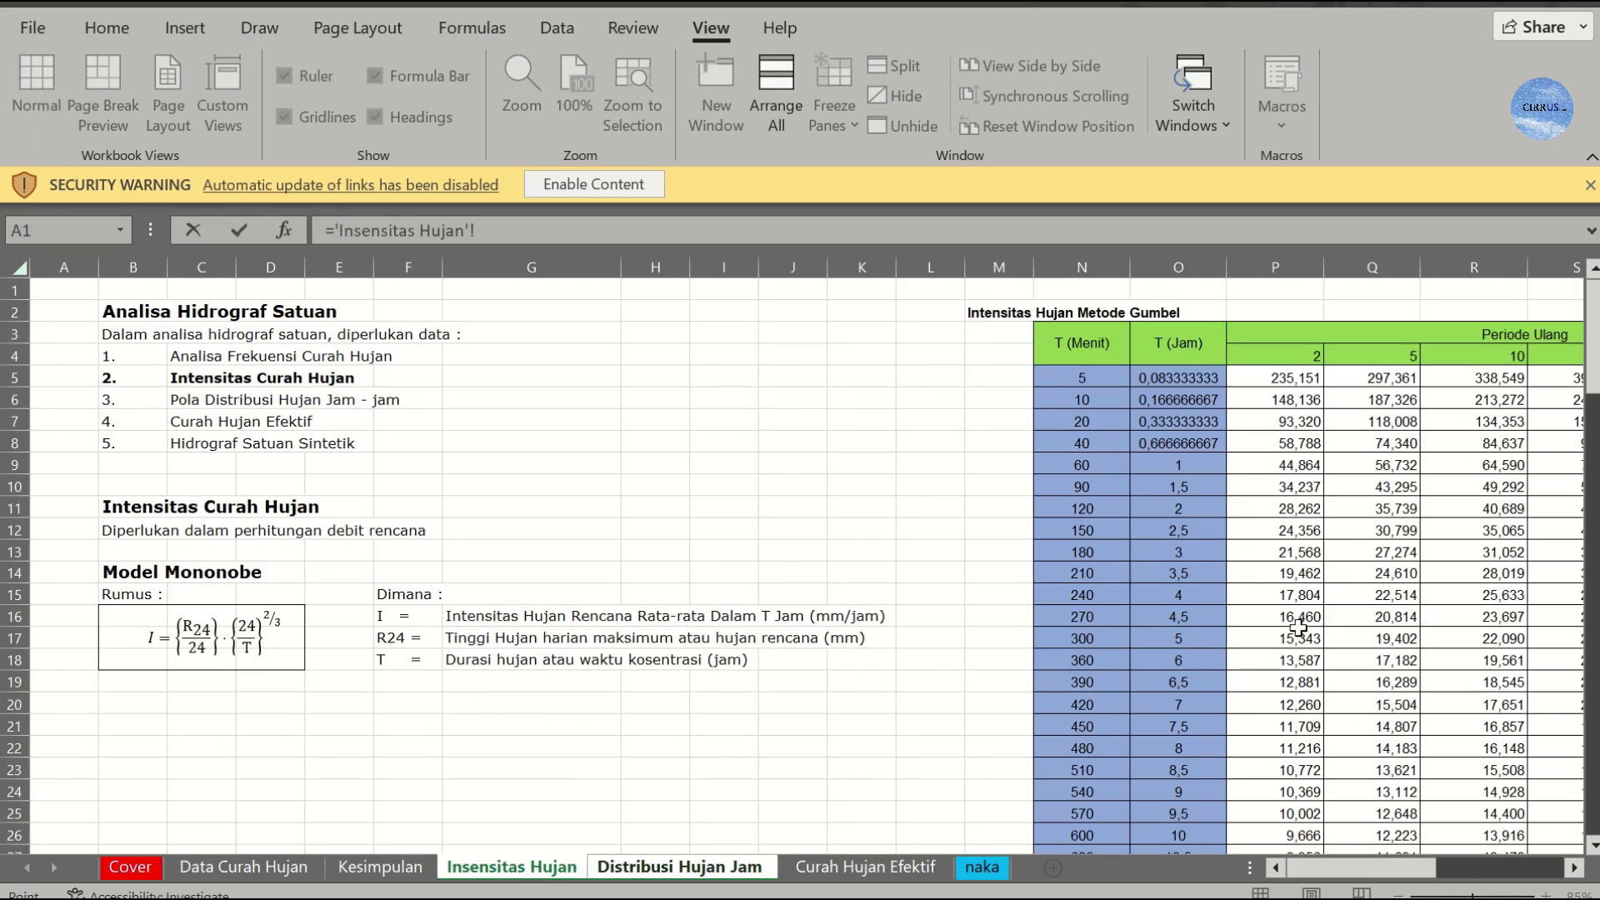
click(1500, 504)
key(Return)
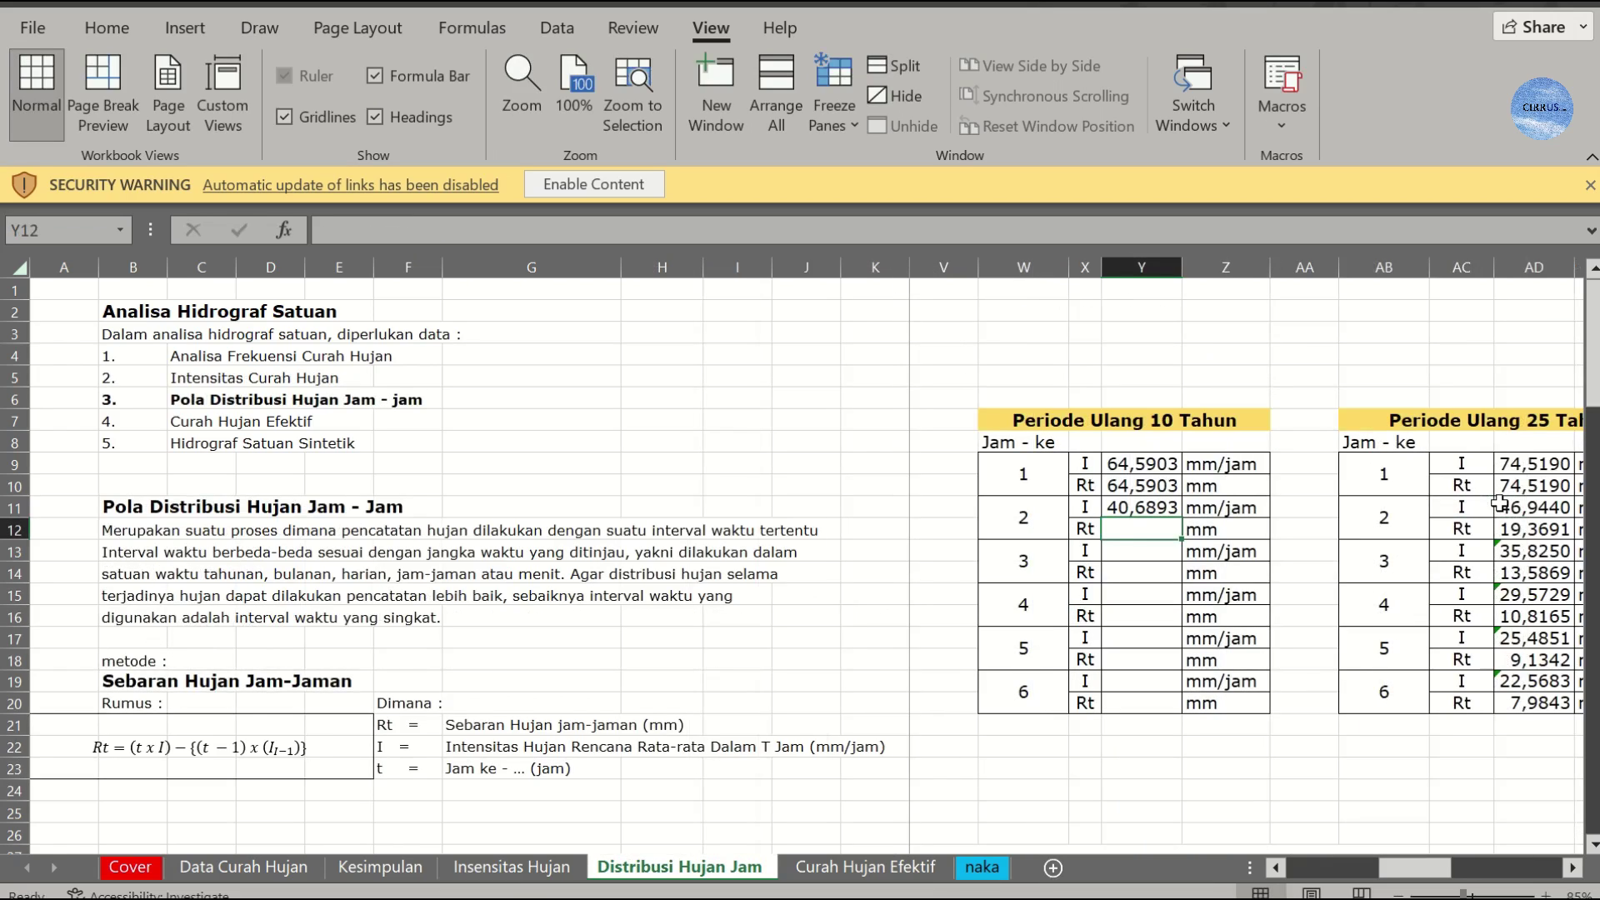
text(=()
key(Up)
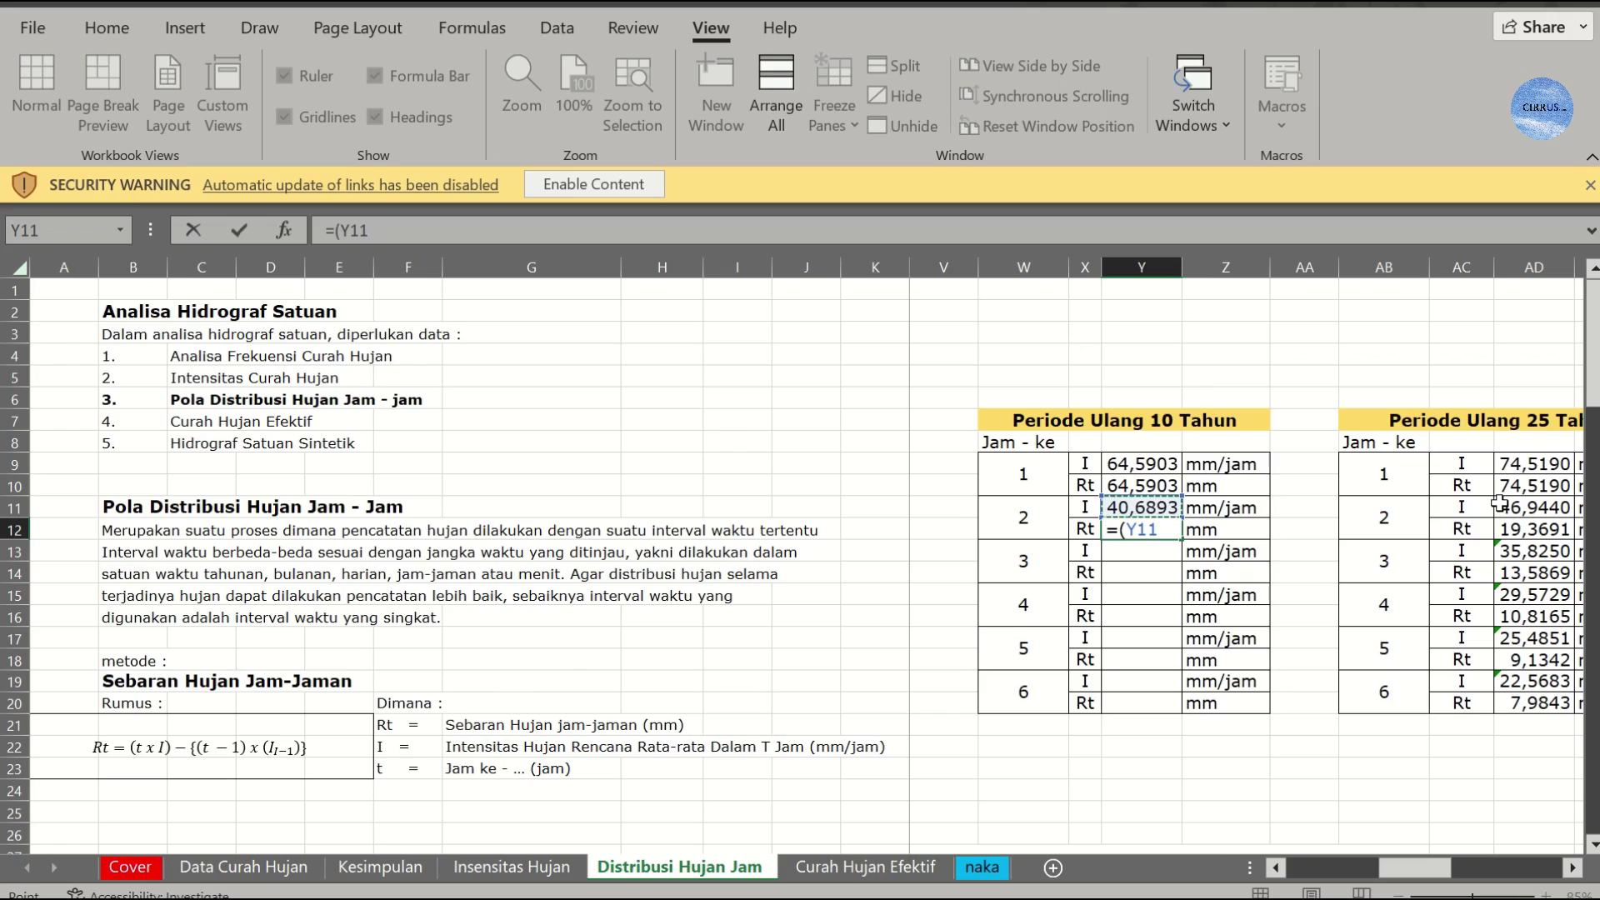
text(*)
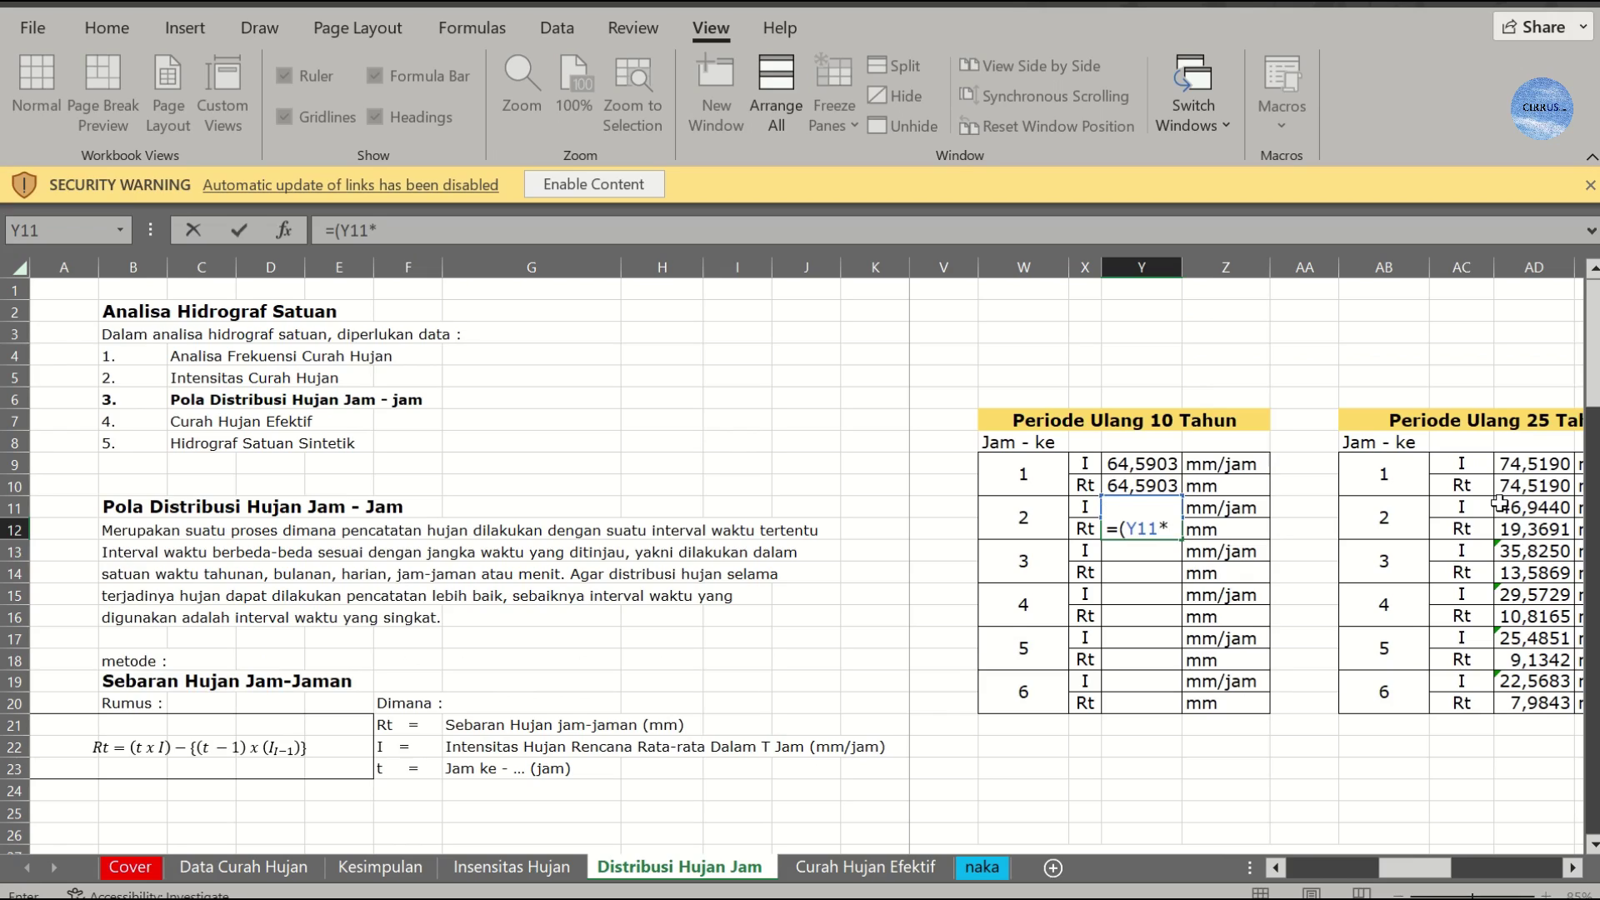
key(Escape)
text(=)
key(Left)
key(Left)
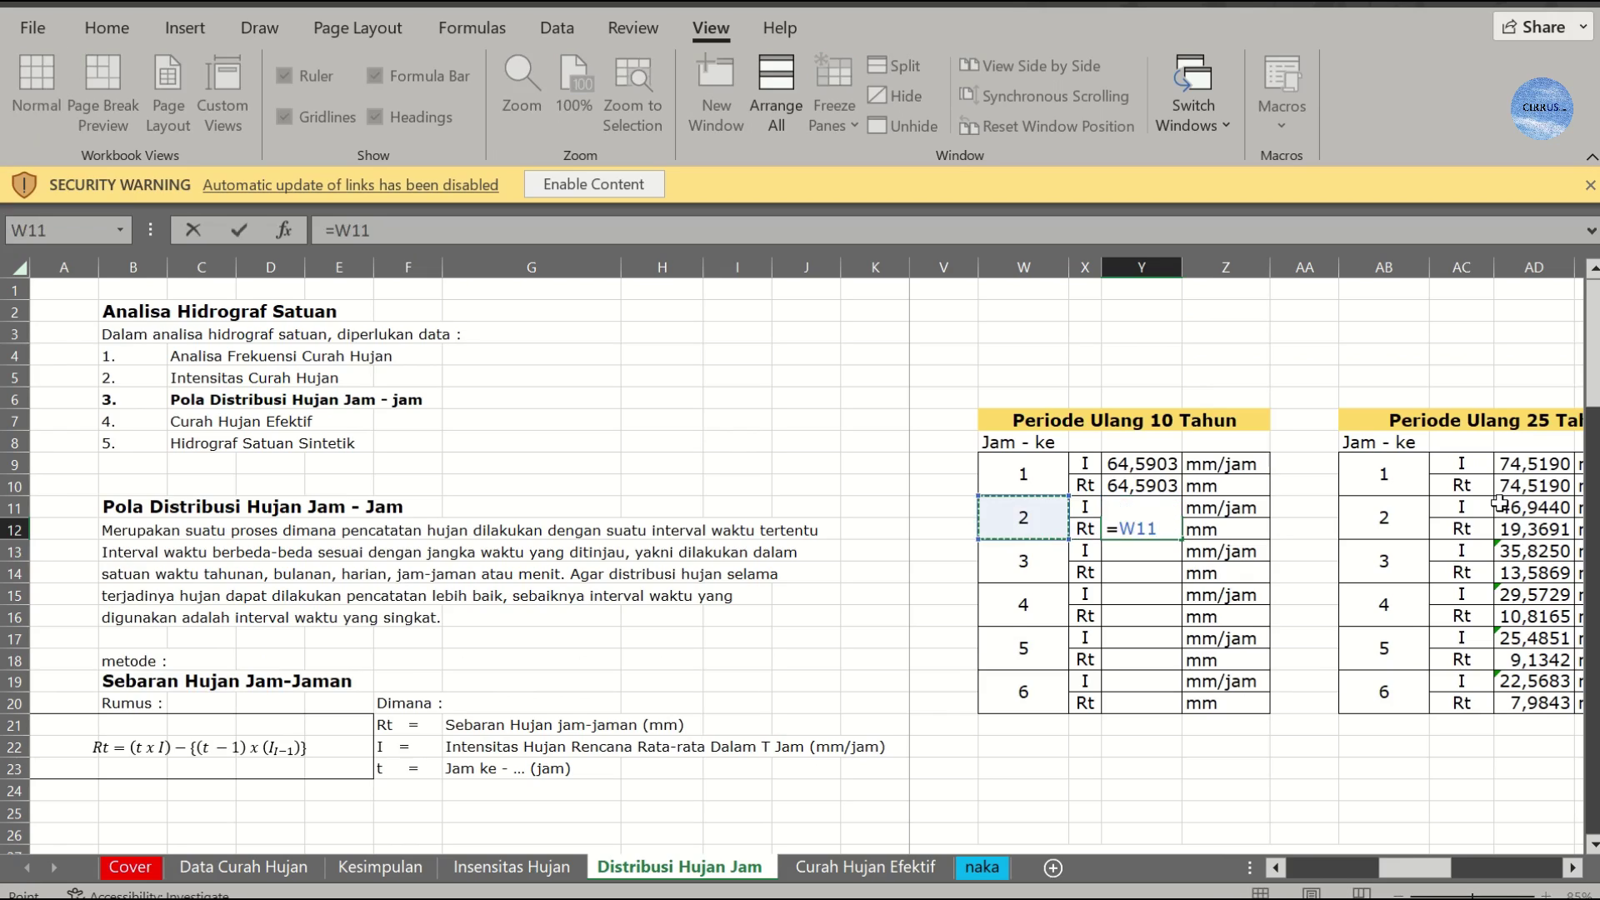
key(Escape)
Step: Enter the hour-2 Rt formula =(W11*Y11)-(W11-1)*Y9 in Y12 of the 10-year table
text(=()
key(Left)
key(Left)
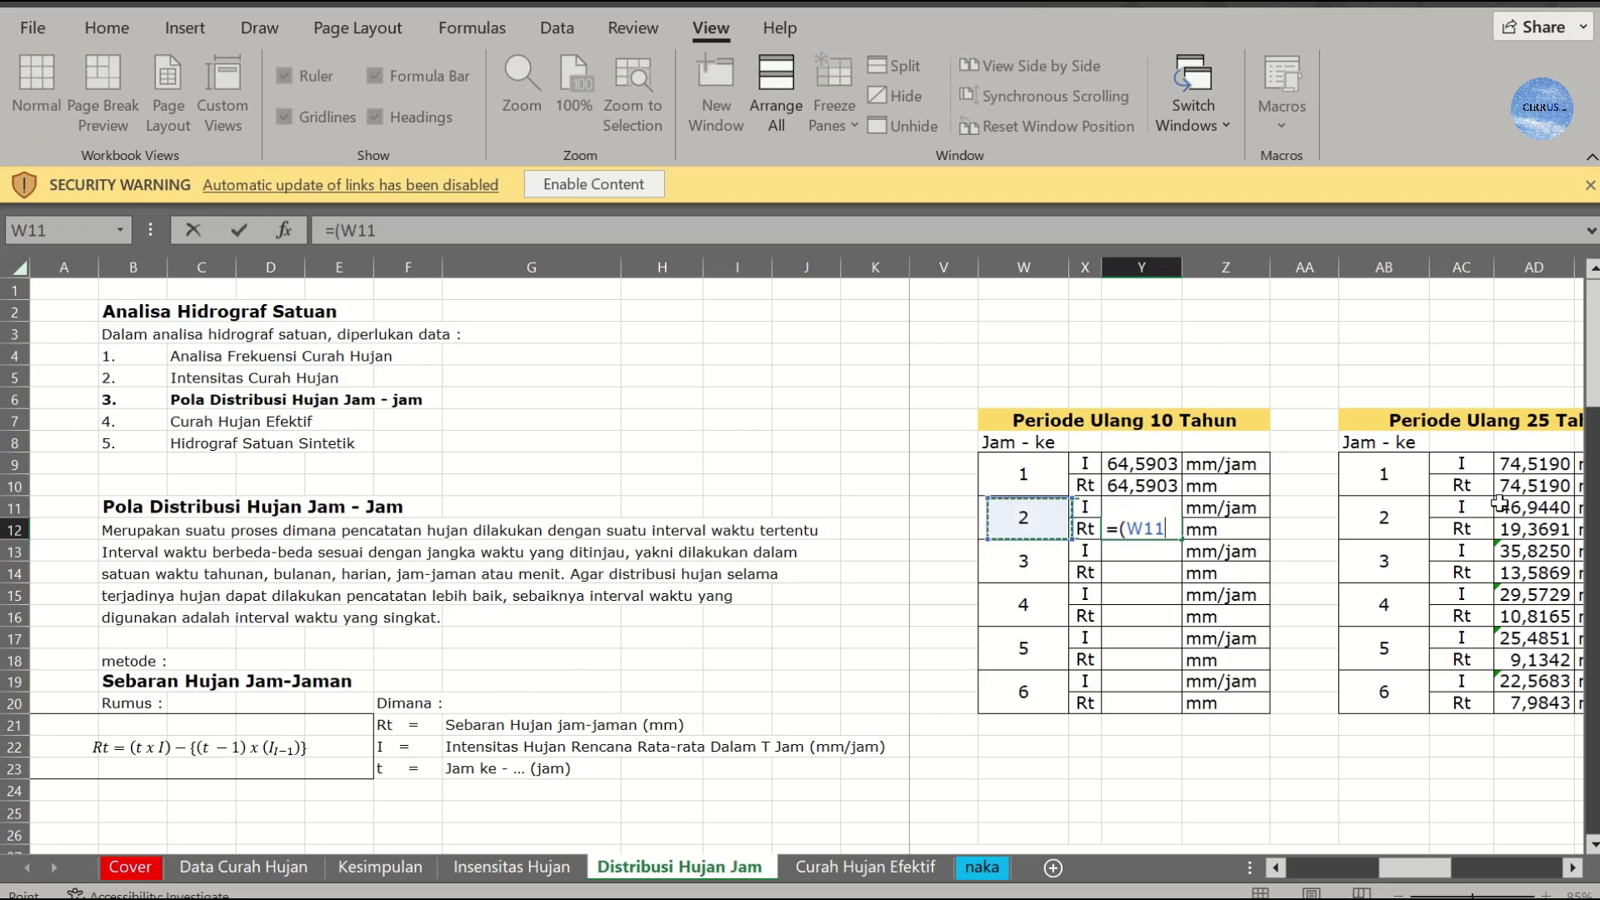
text(*)
key(Left)
key(Left)
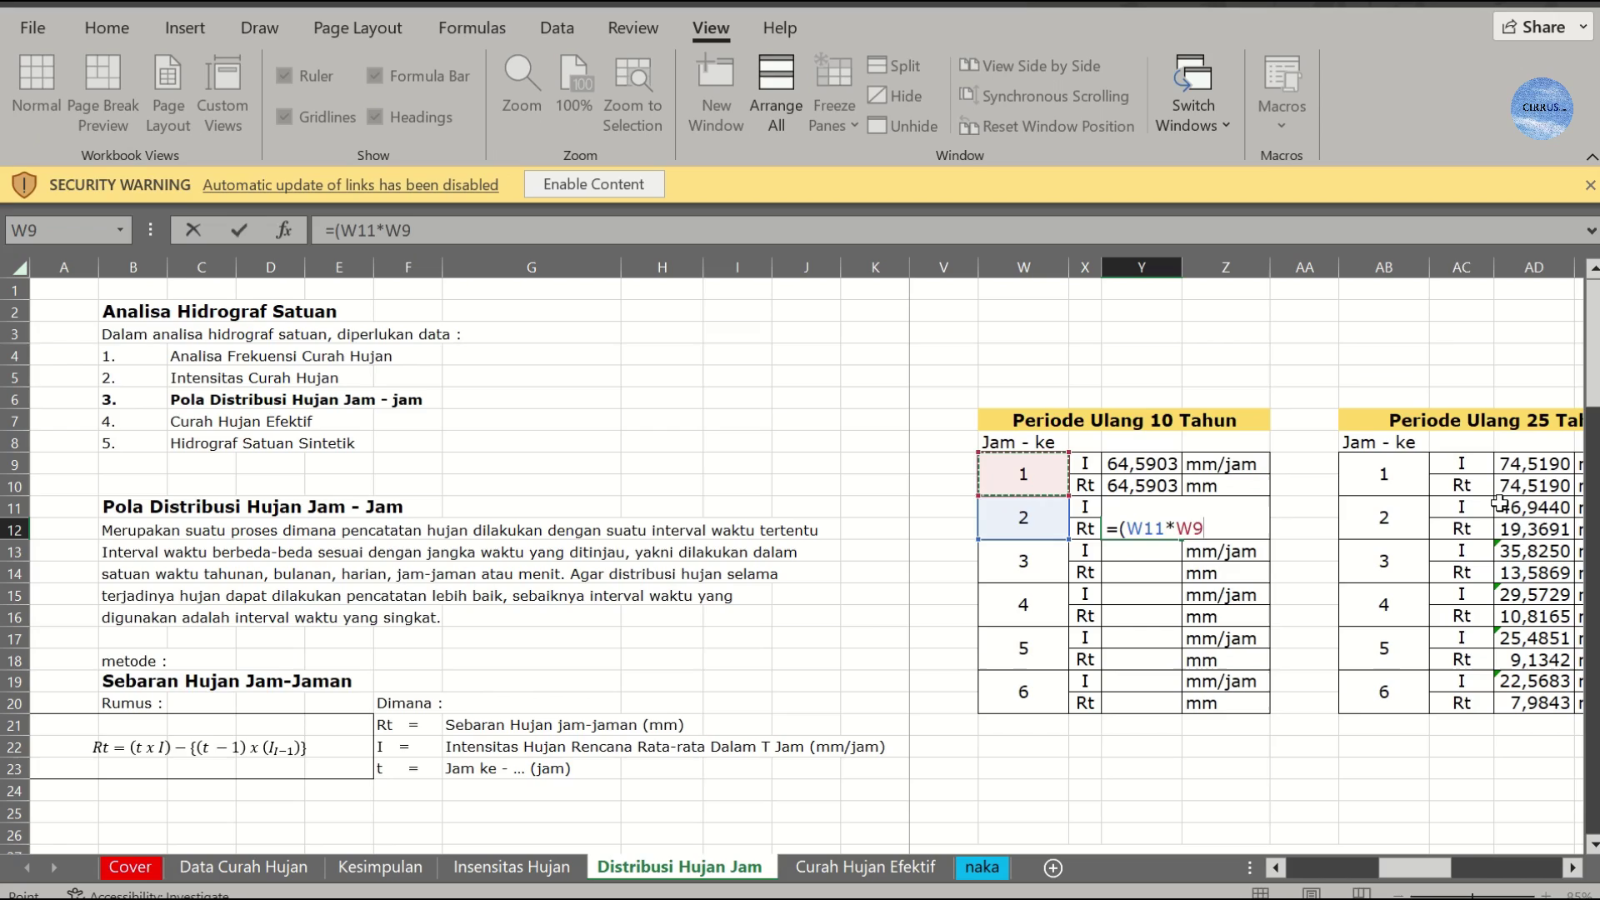
key(Right)
key(Right)
text(_)
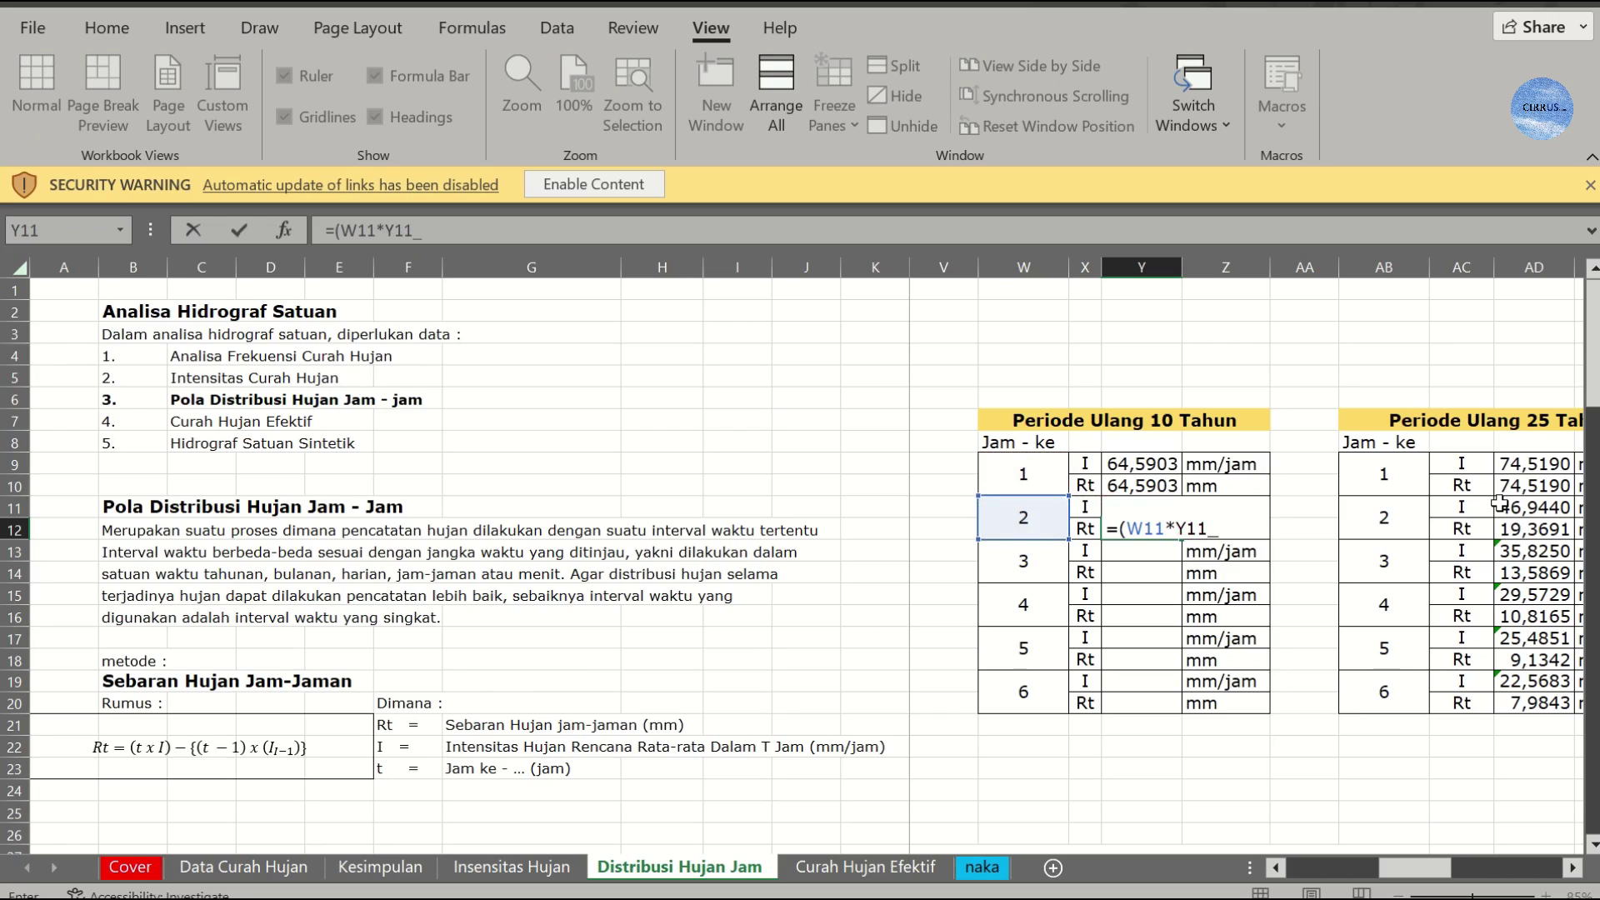
key(BackSpace)
text()*)
text(()
key(Left)
key(Left)
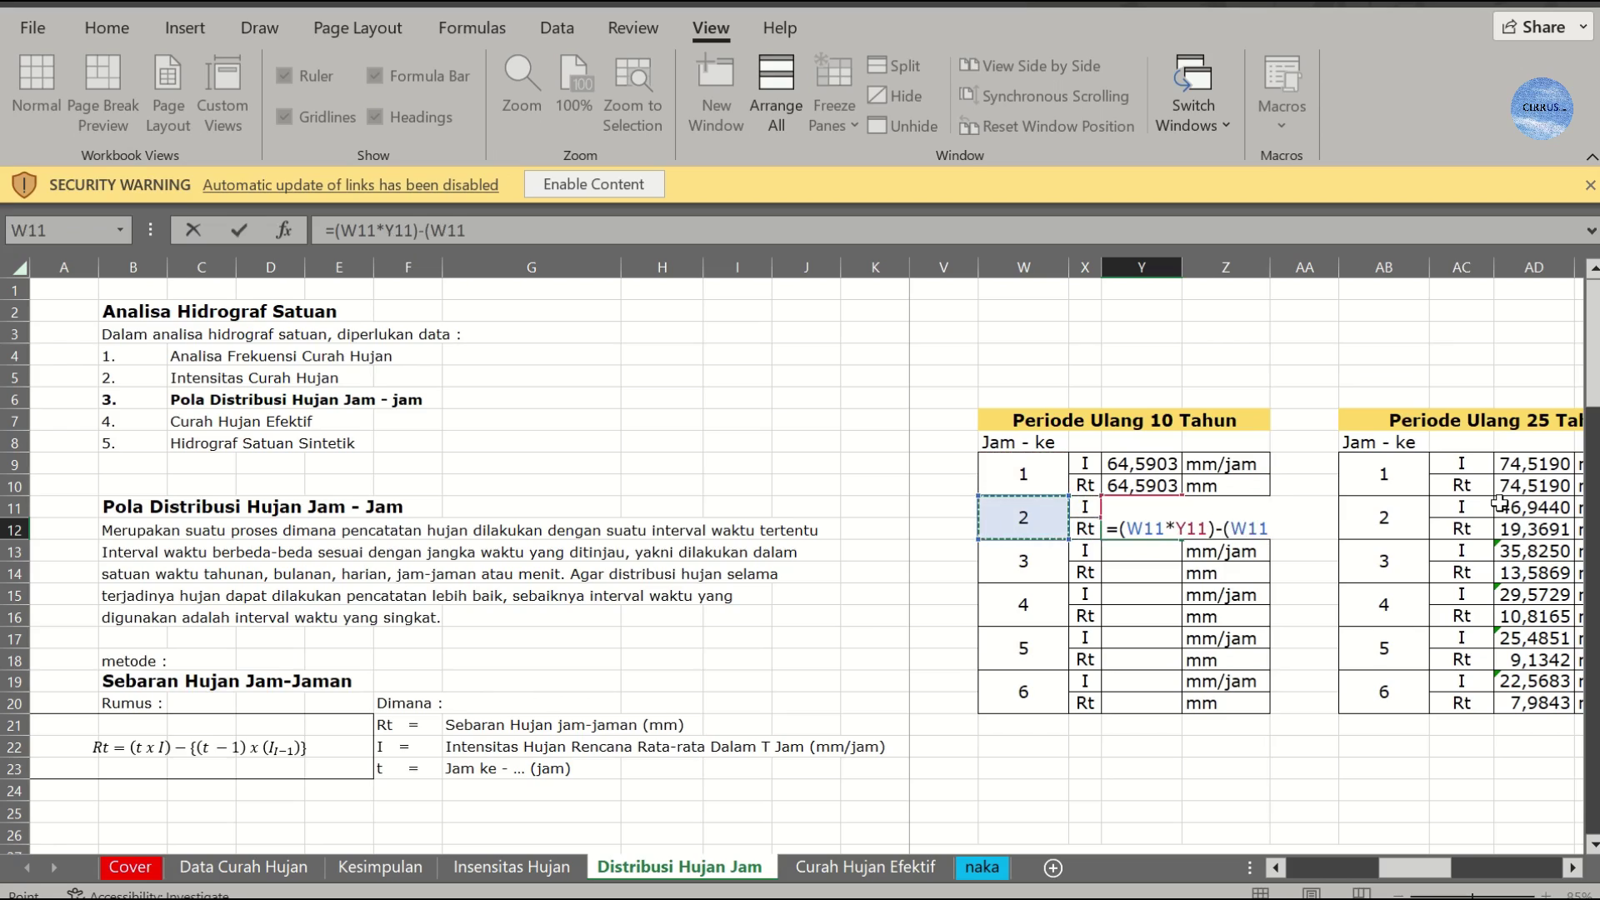
text(-1)
key(Right)
key(Down)
key(Down)
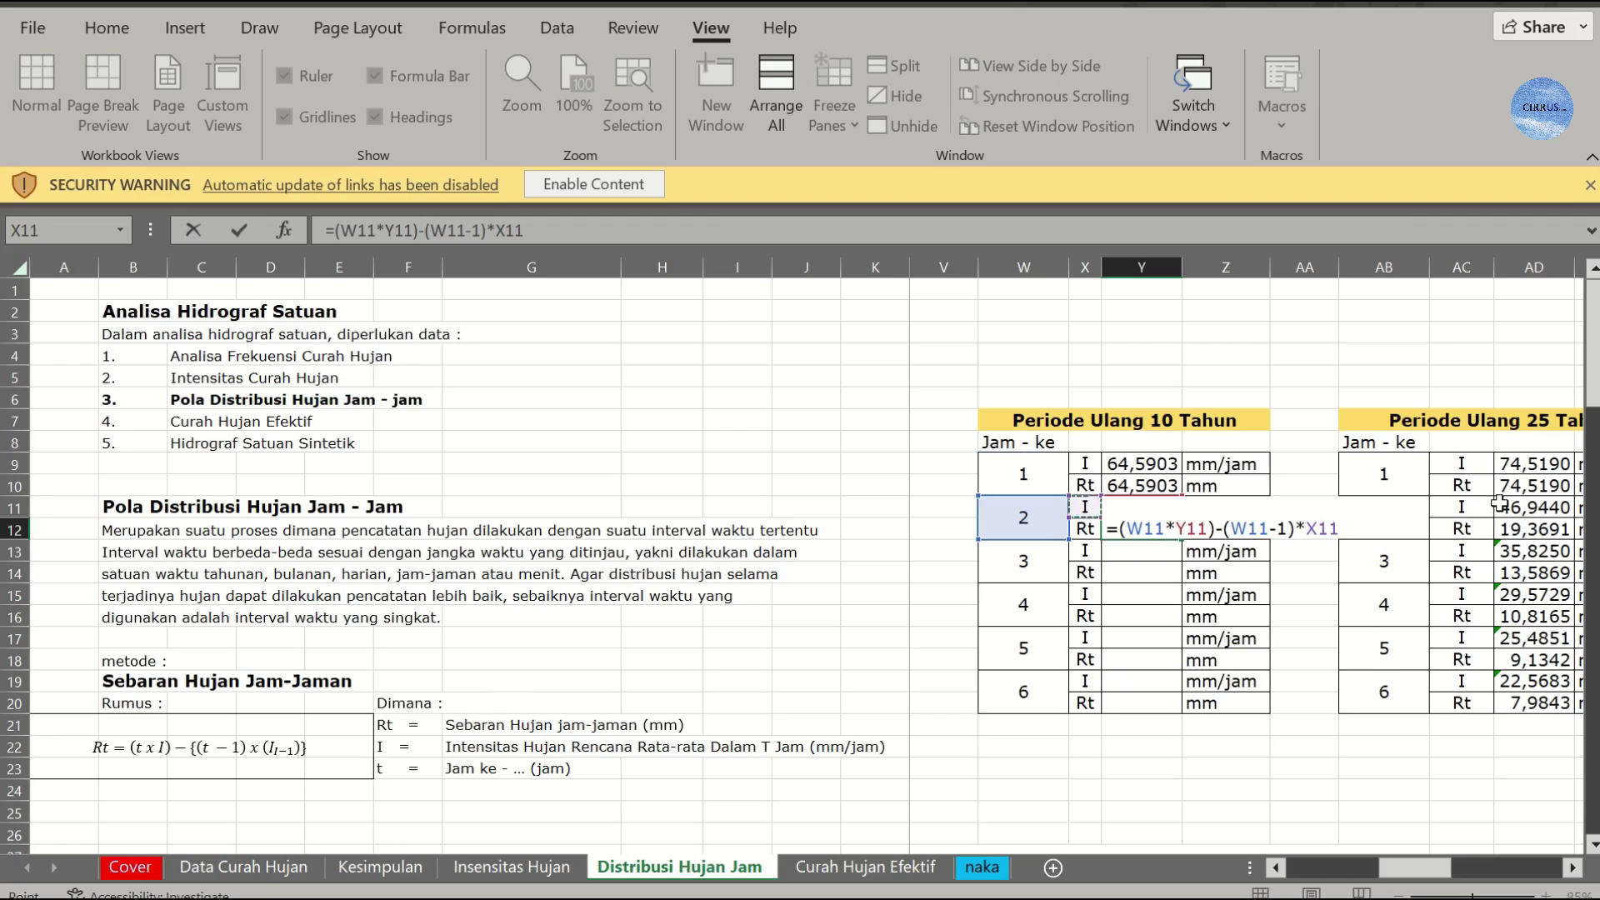
key(Right)
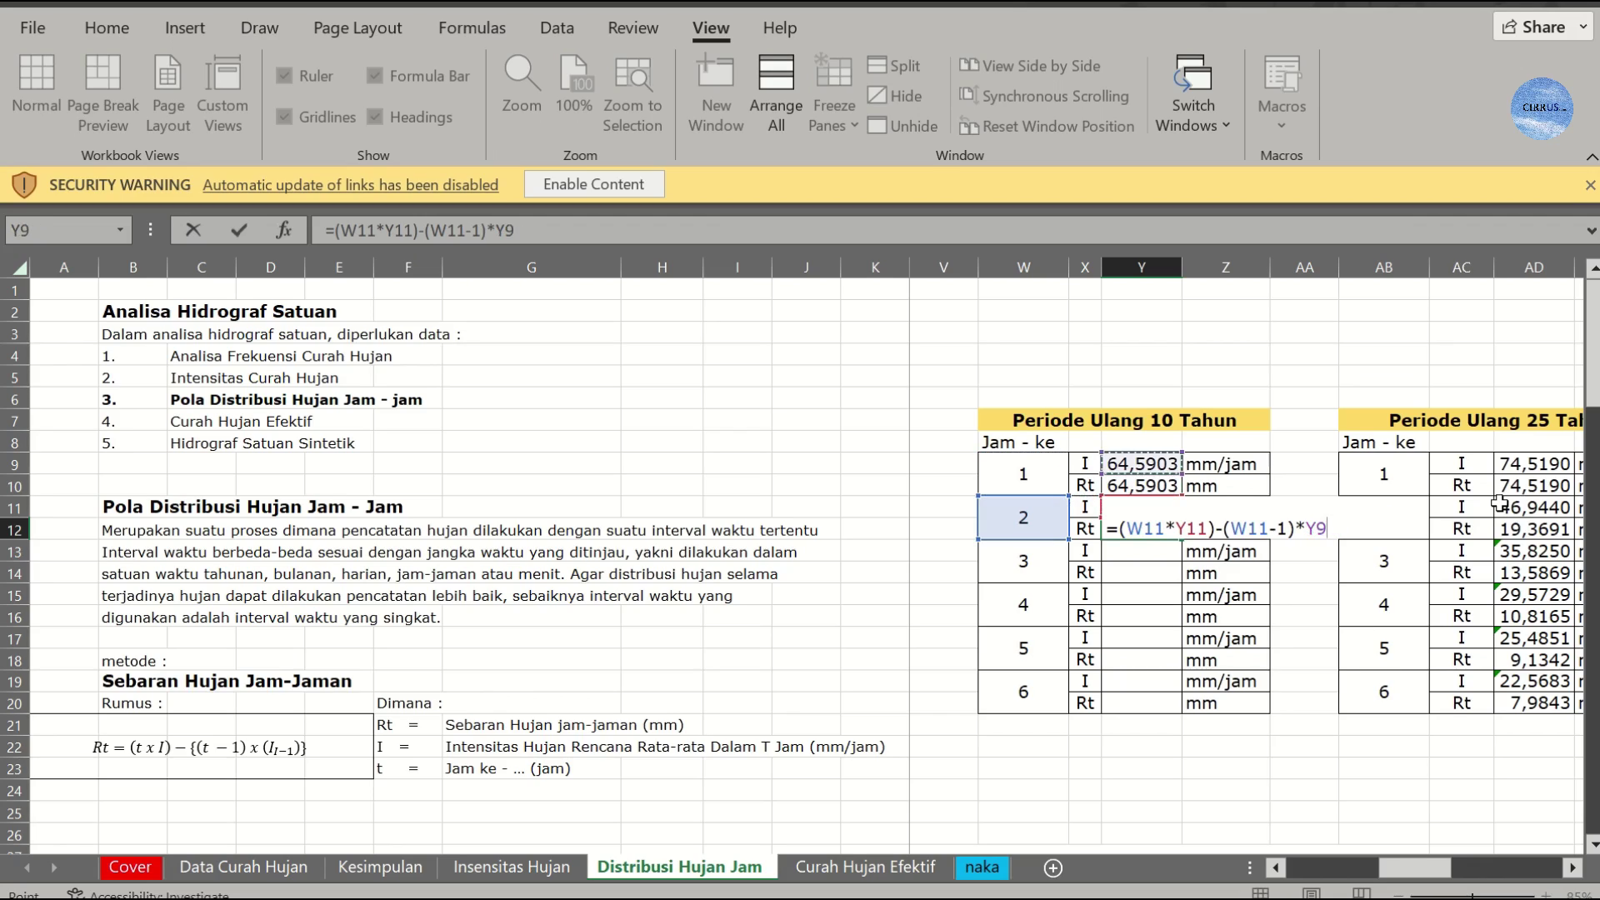
key(Return)
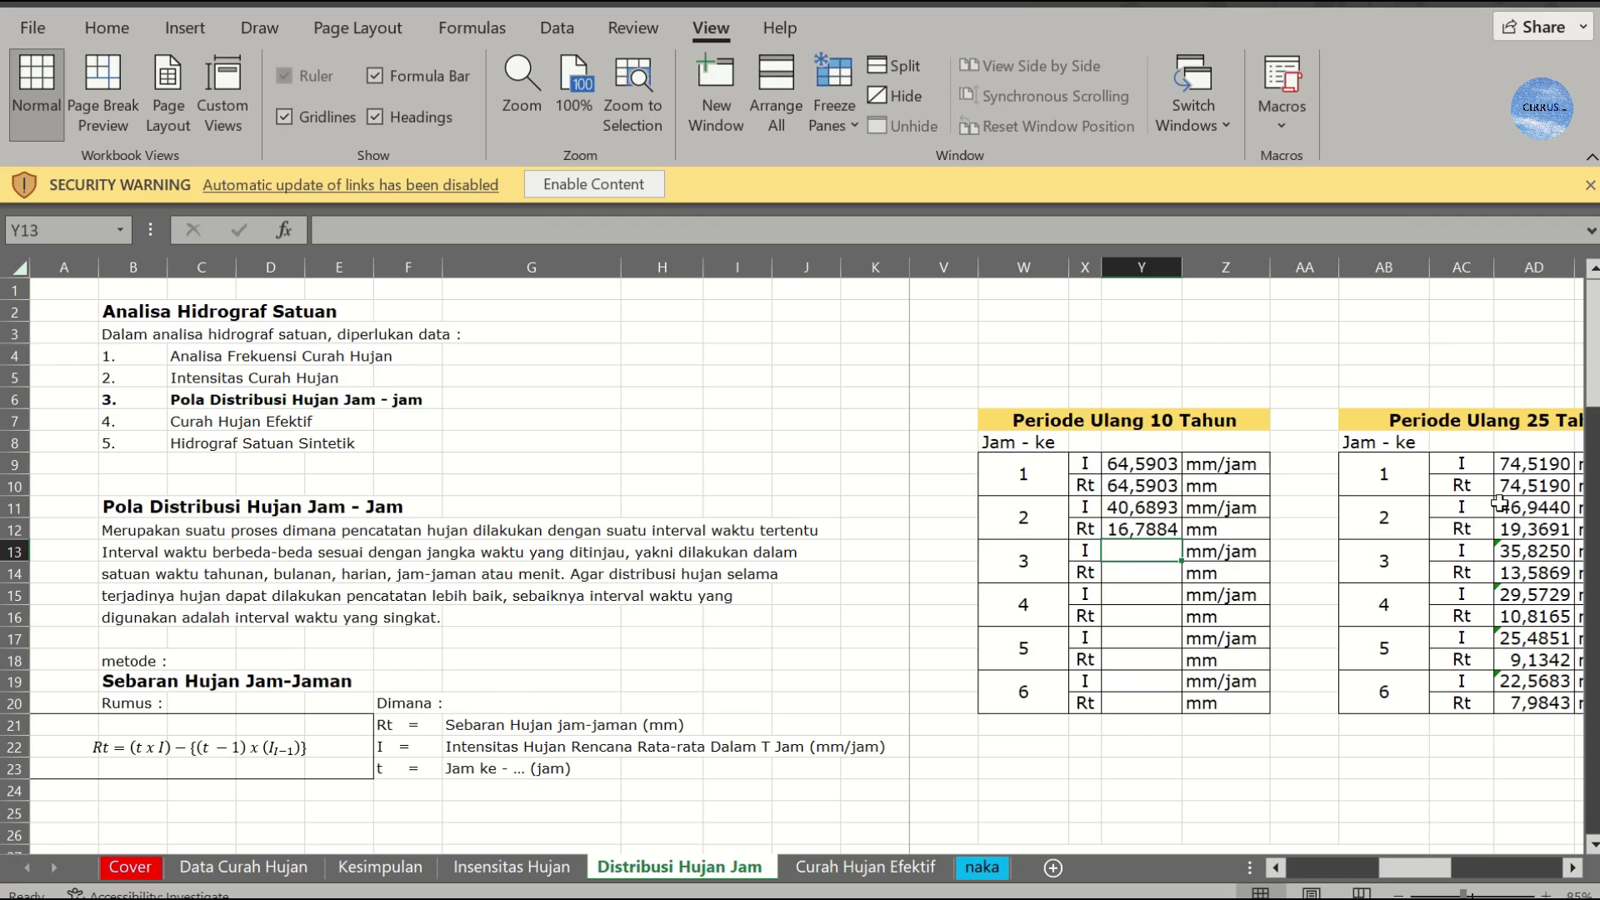
Step: Link the hour-3 intensity in Y13 to cell R13 of the Insensitas Hujan sheet
text(=)
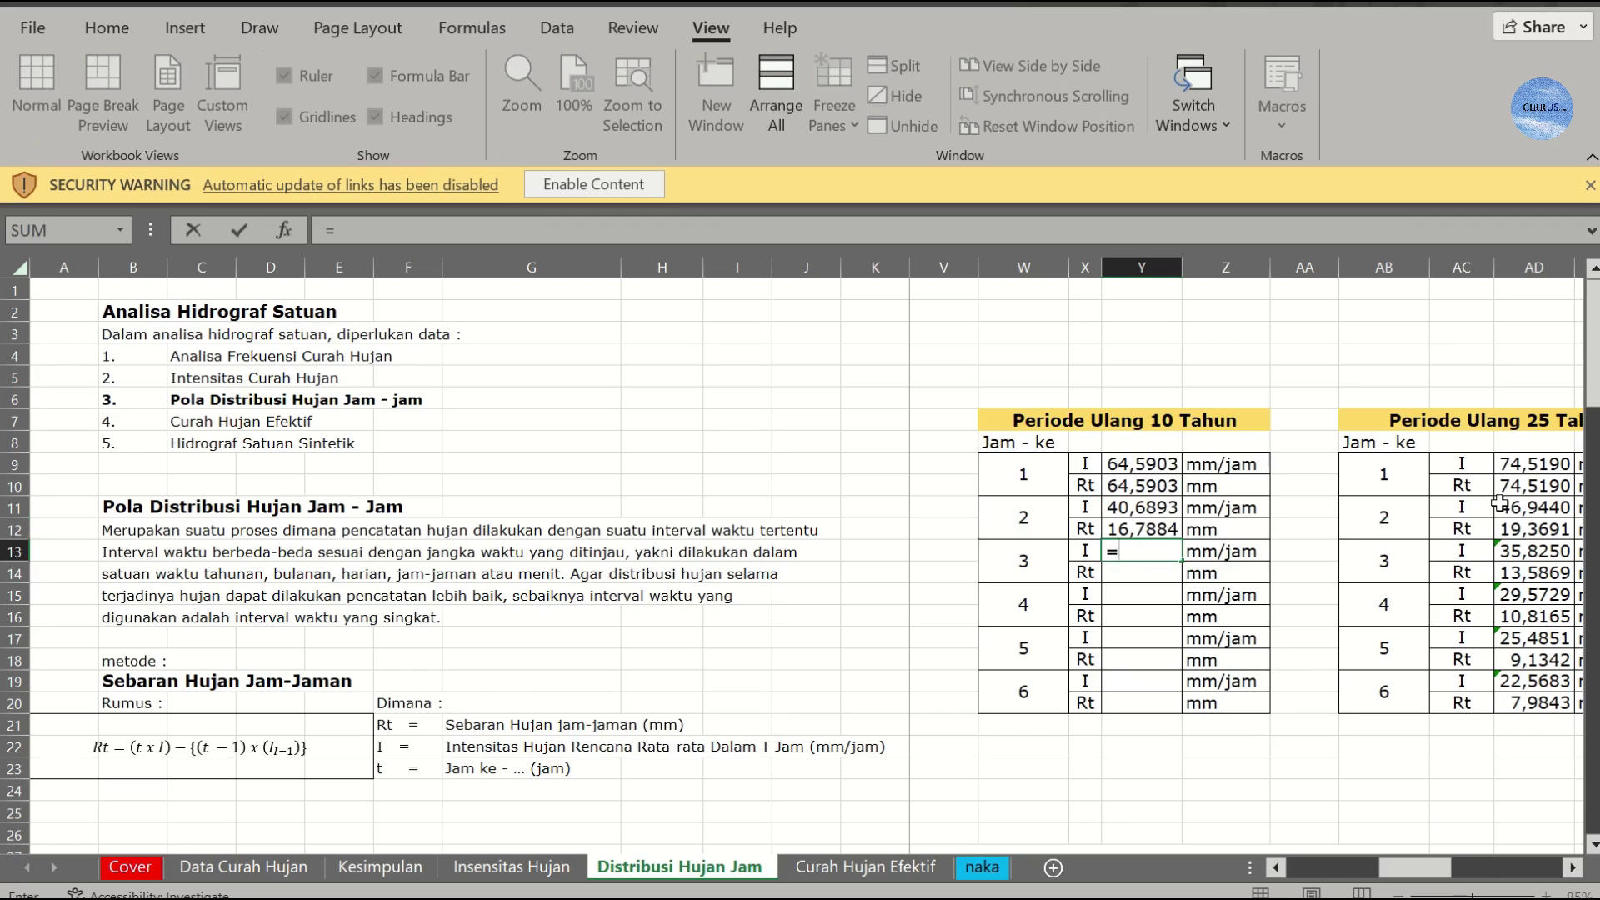
click(517, 863)
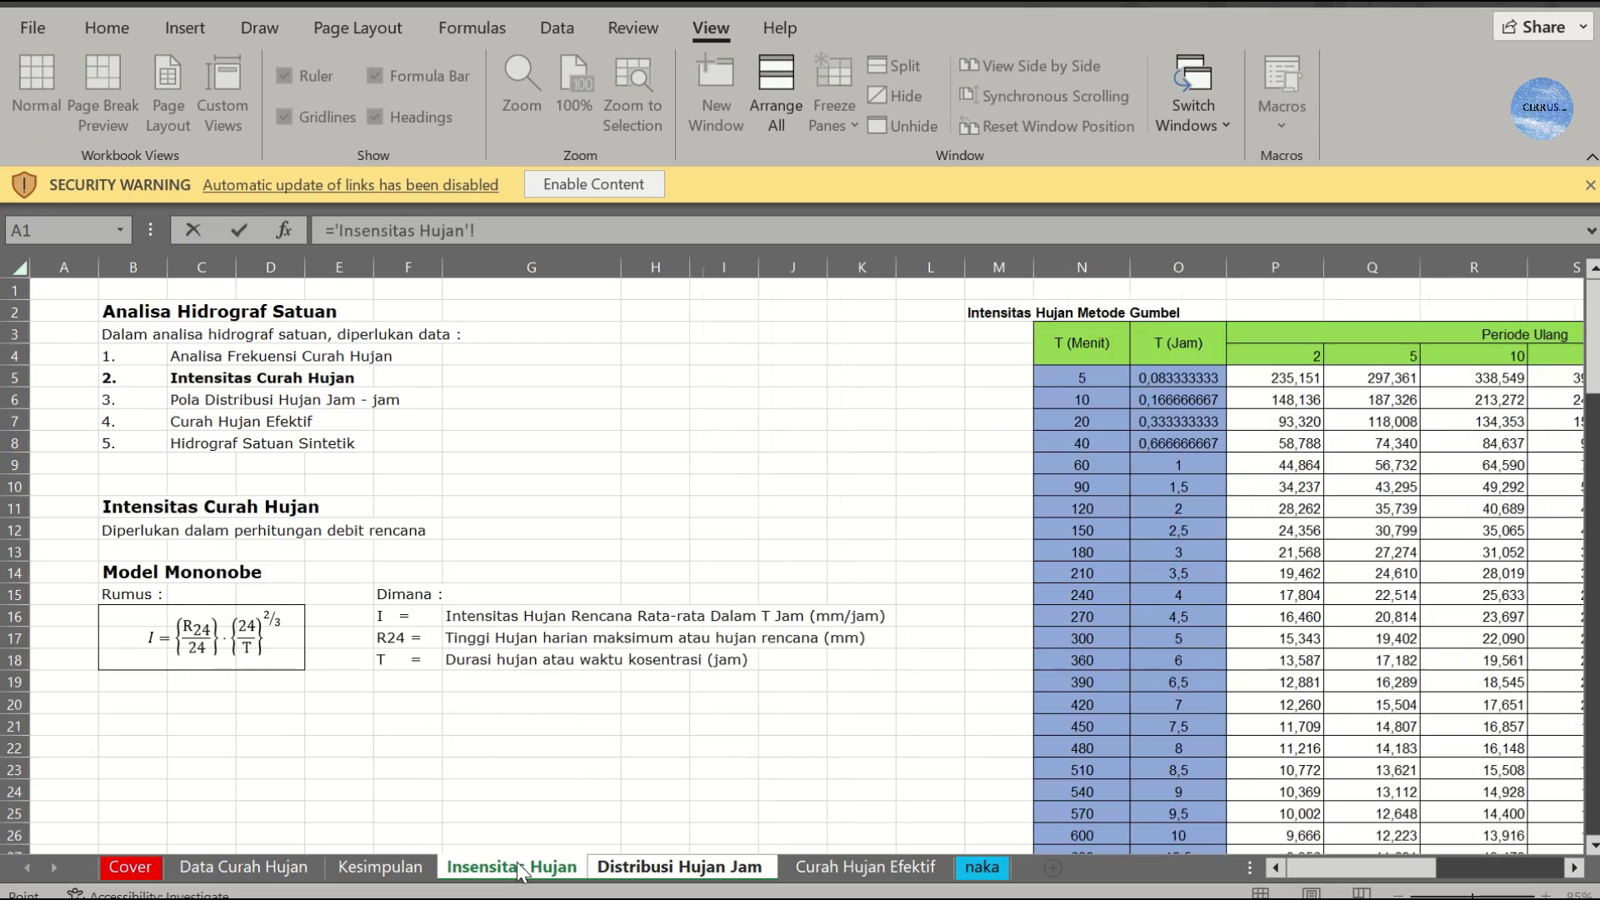
click(1426, 551)
key(Return)
Step: Copy the hour-2 Rt formula from Y12 into the hour-3 Rt cell Y14
key(Up)
key(Up)
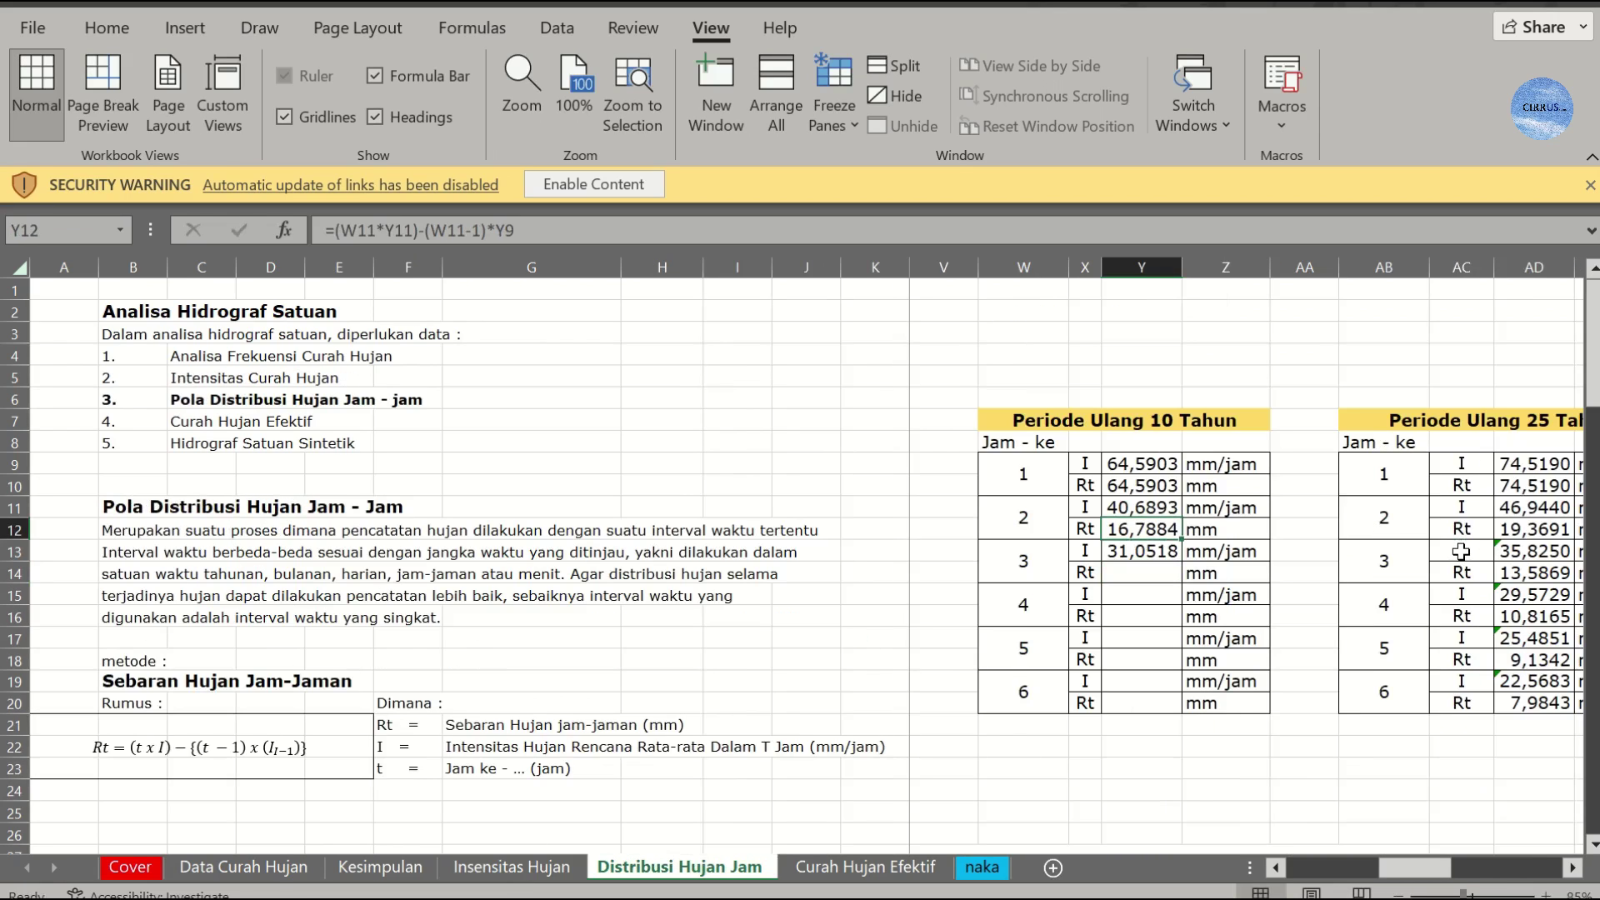
key(ctrl+c)
key(Down)
key(Down)
key(ctrl+v)
key(Escape)
Step: Link the hour-4 intensity in Y15 to cell R15 of the Insensitas Hujan sheet
key(Down)
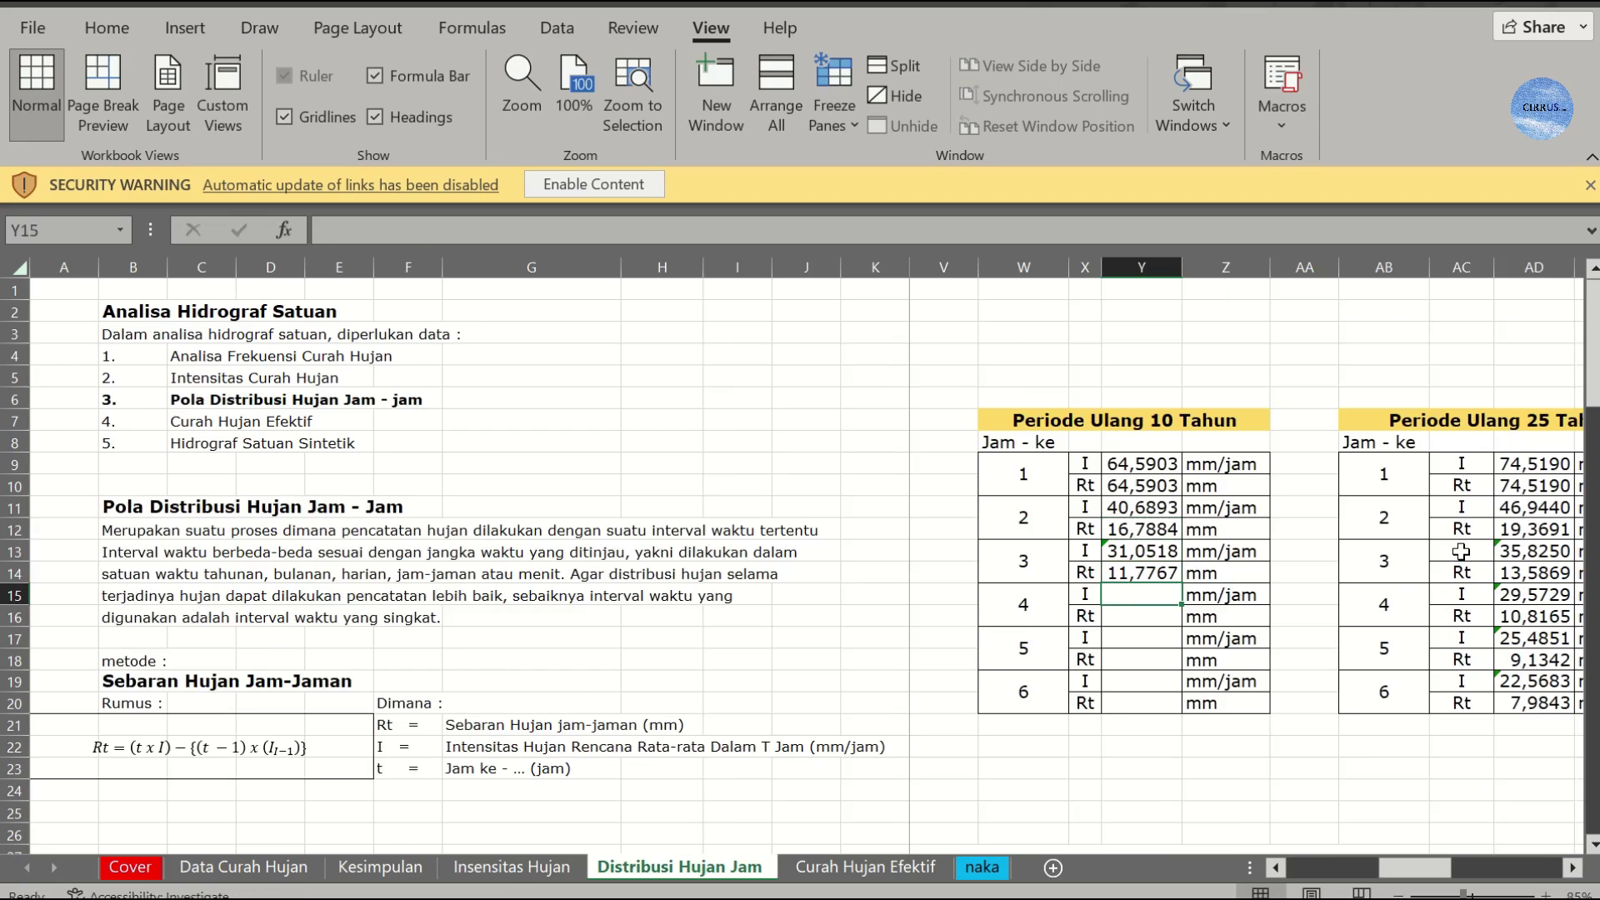
text(=)
click(512, 867)
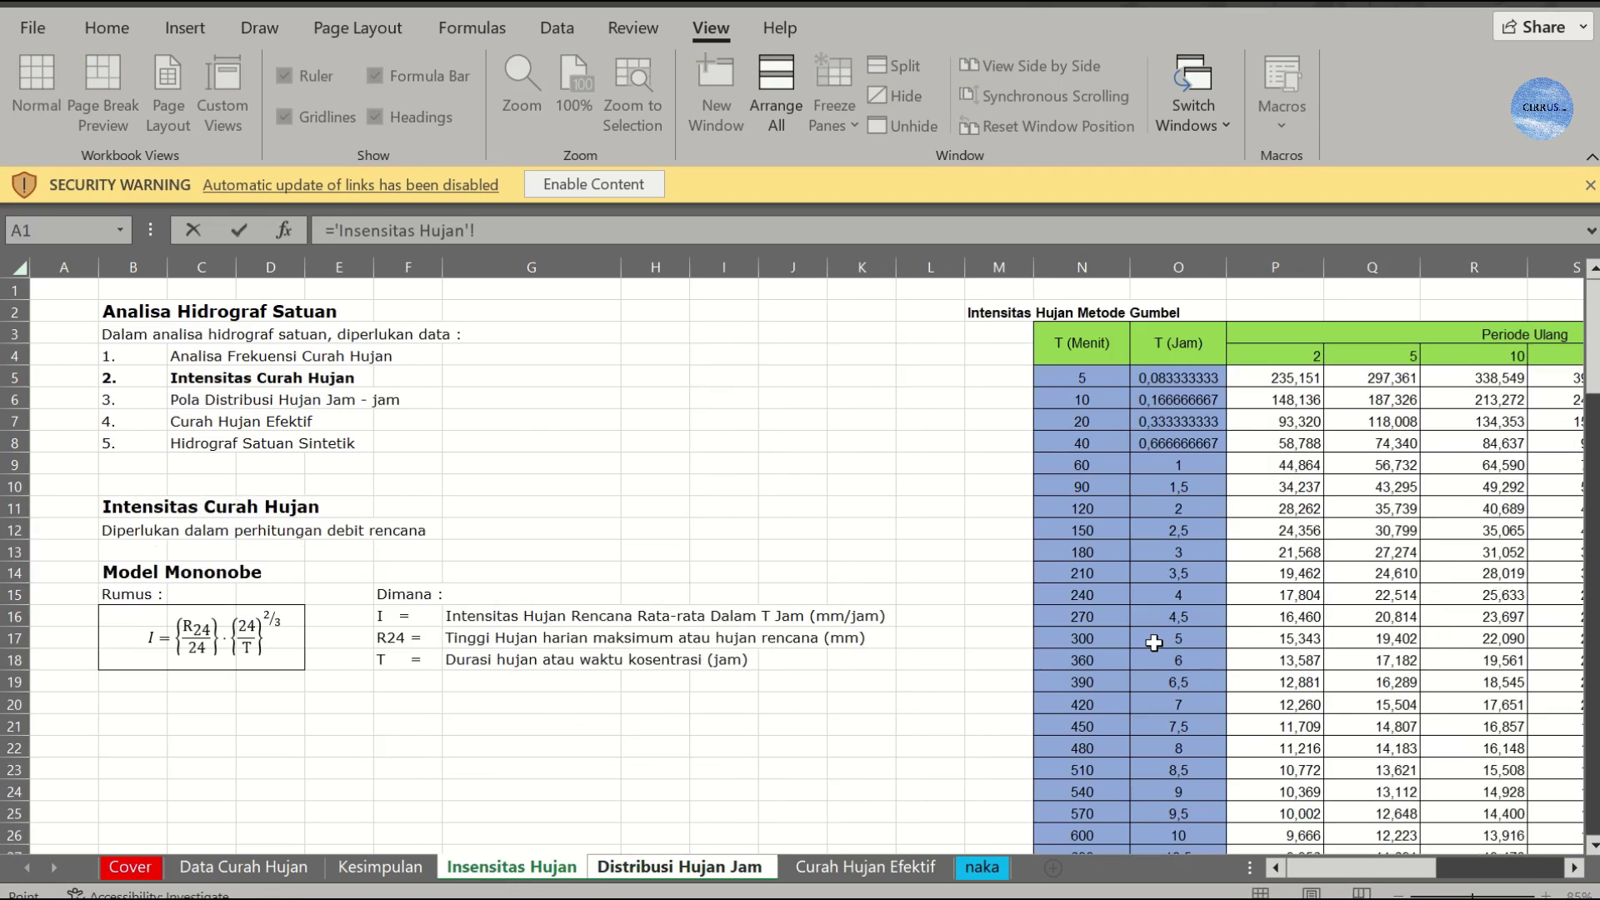
click(1510, 597)
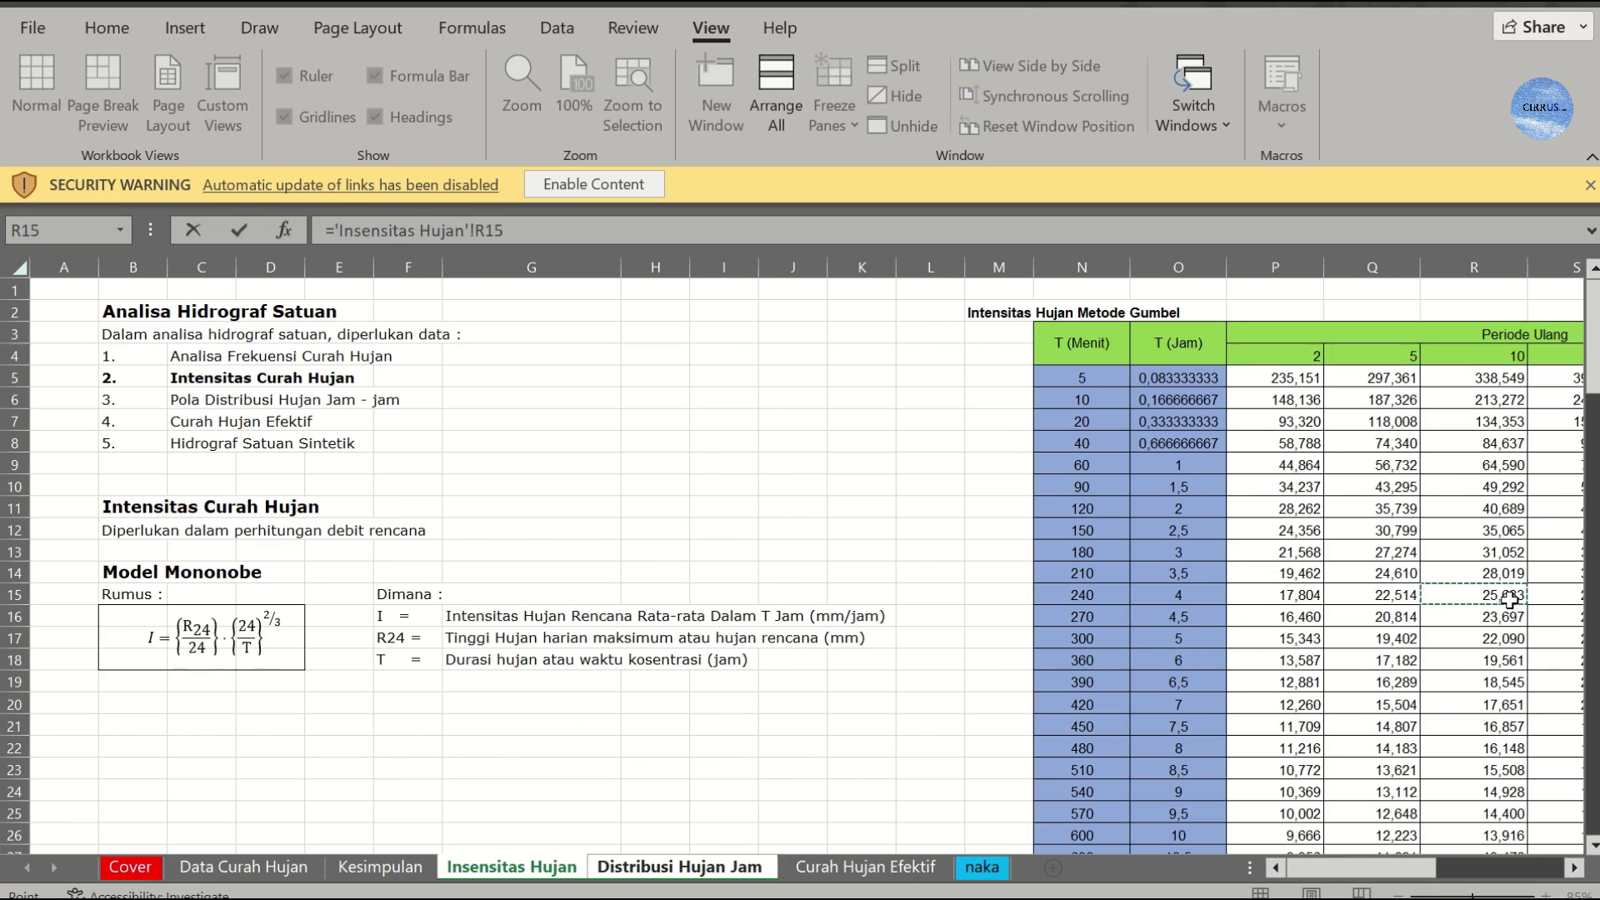
key(Return)
Step: Copy the hour-3 Rt formula from Y14 into the hour-4 Rt cell Y16
key(Up)
key(Up)
key(ctrl+c)
key(Down)
key(Down)
key(ctrl+v)
key(Escape)
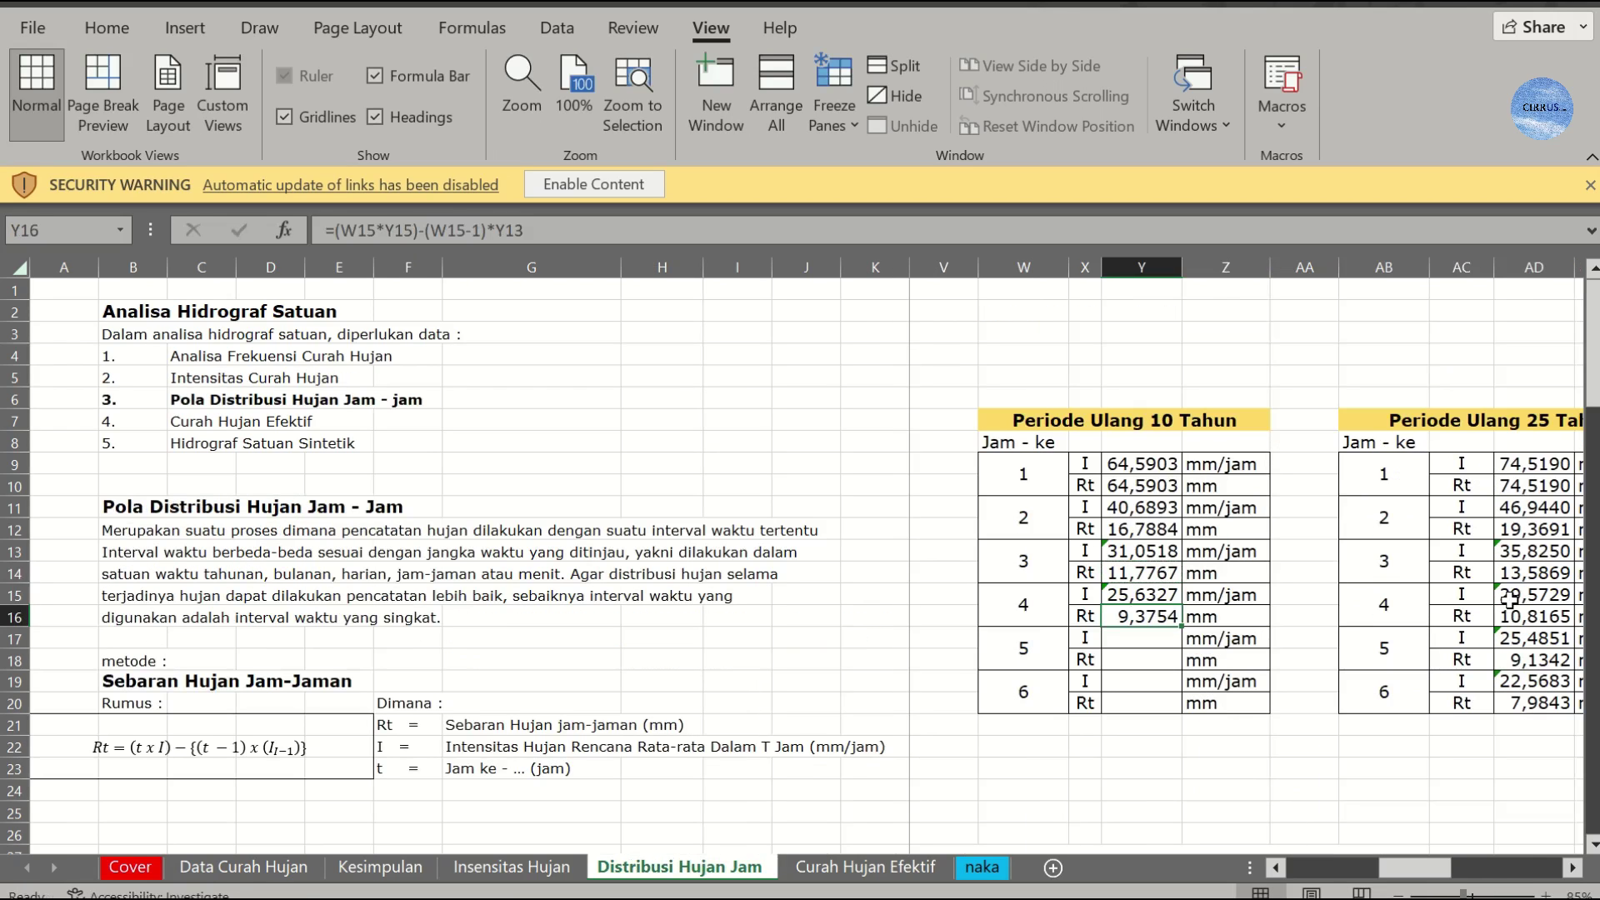
Step: Link the hour-5 intensity in Y17 to cell R17 of the Insensitas Hujan sheet
key(Down)
text(=)
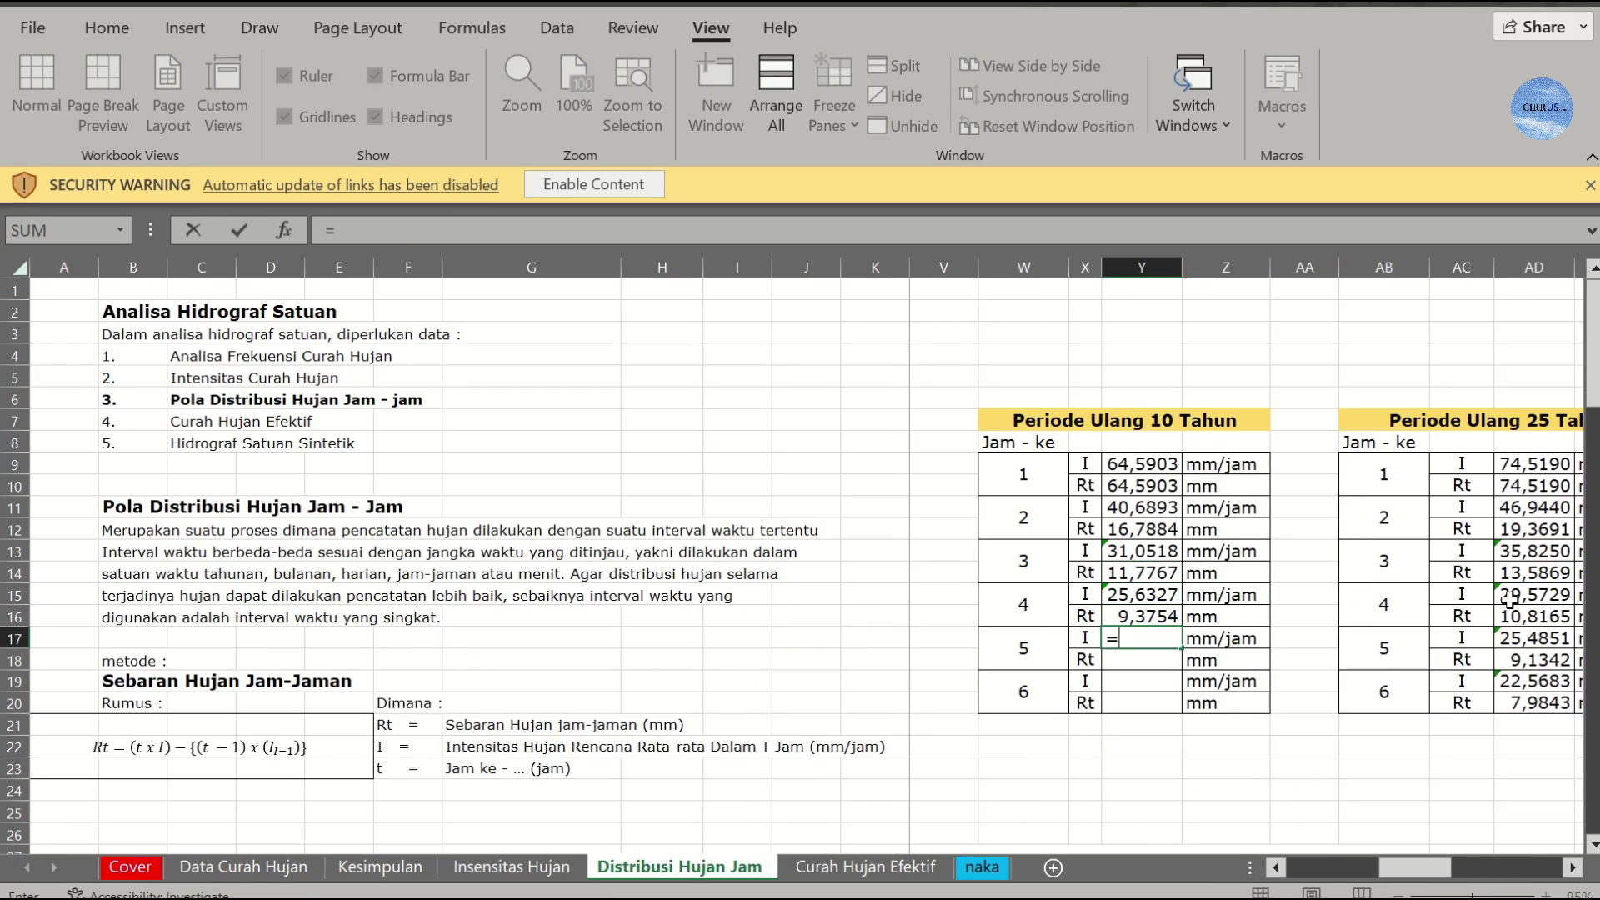
click(509, 867)
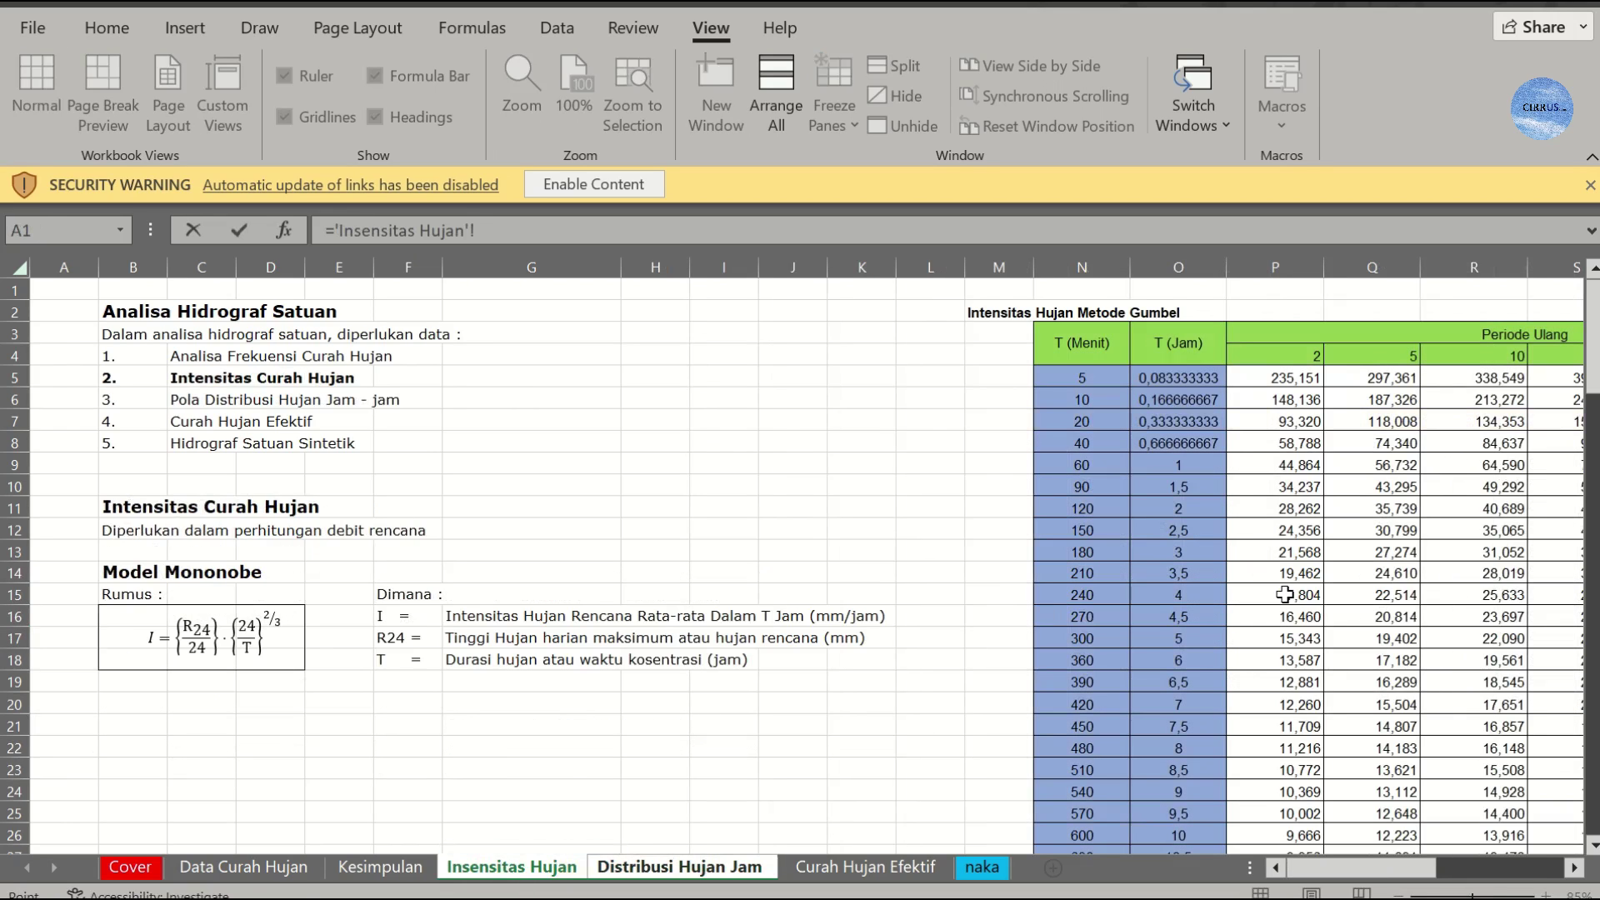
click(1455, 641)
key(Return)
Step: Copy the hour-4 Rt formula from Y16 into the hour-5 Rt cell Y18
key(Up)
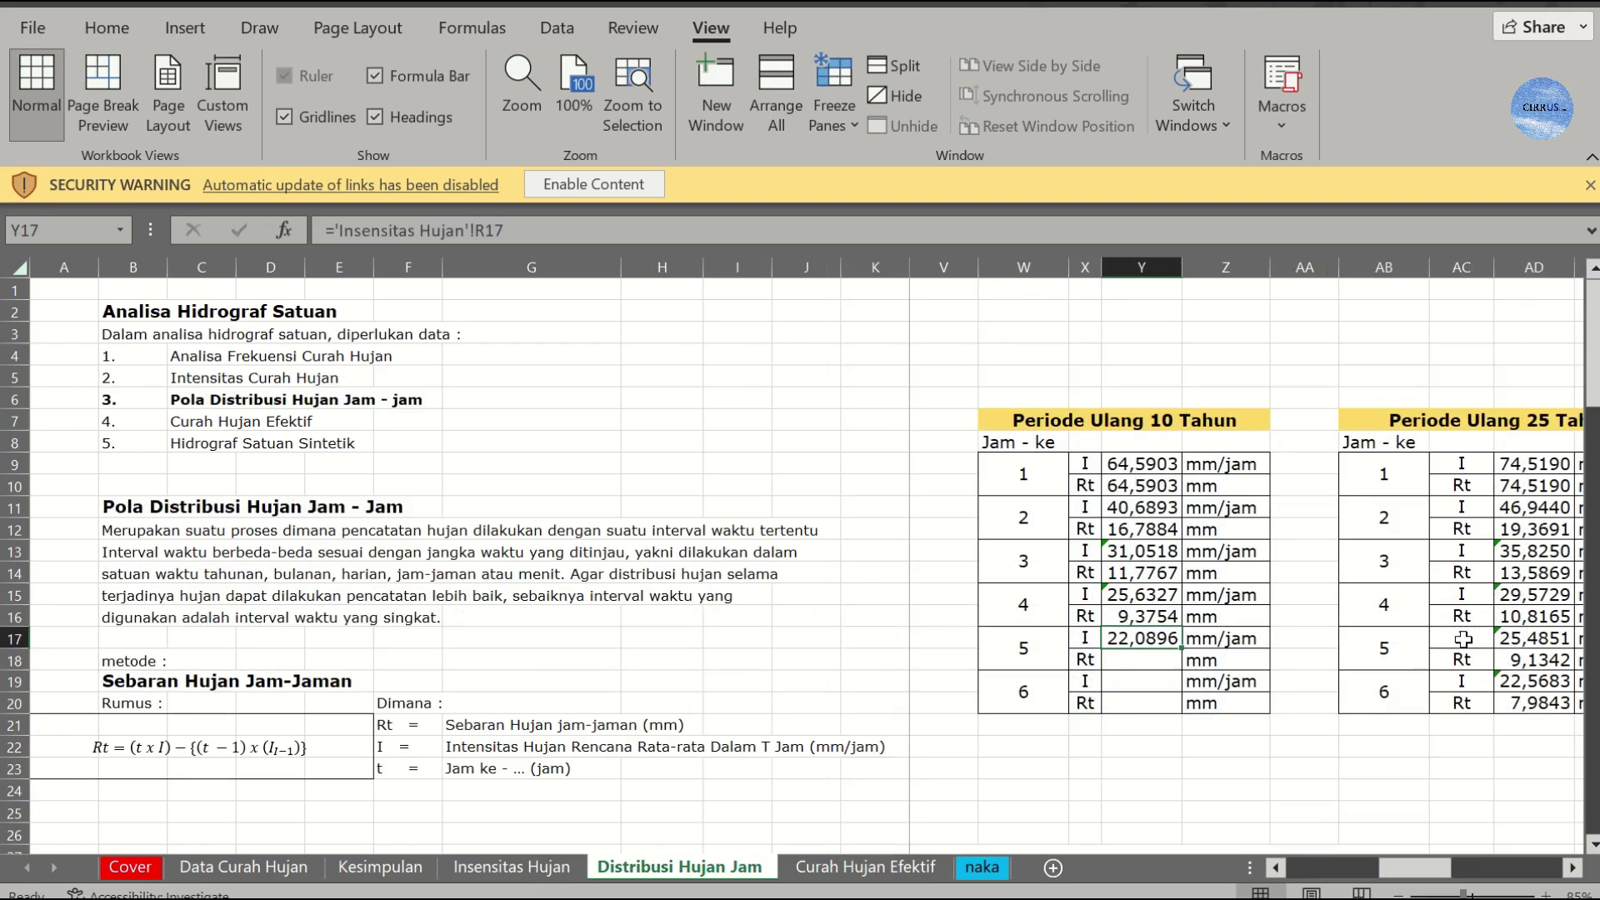
key(Down)
key(ctrl+v)
Step: Link the hour-6 intensity in Y19 to cell R18 of the Insensitas Hujan sheet
key(Down)
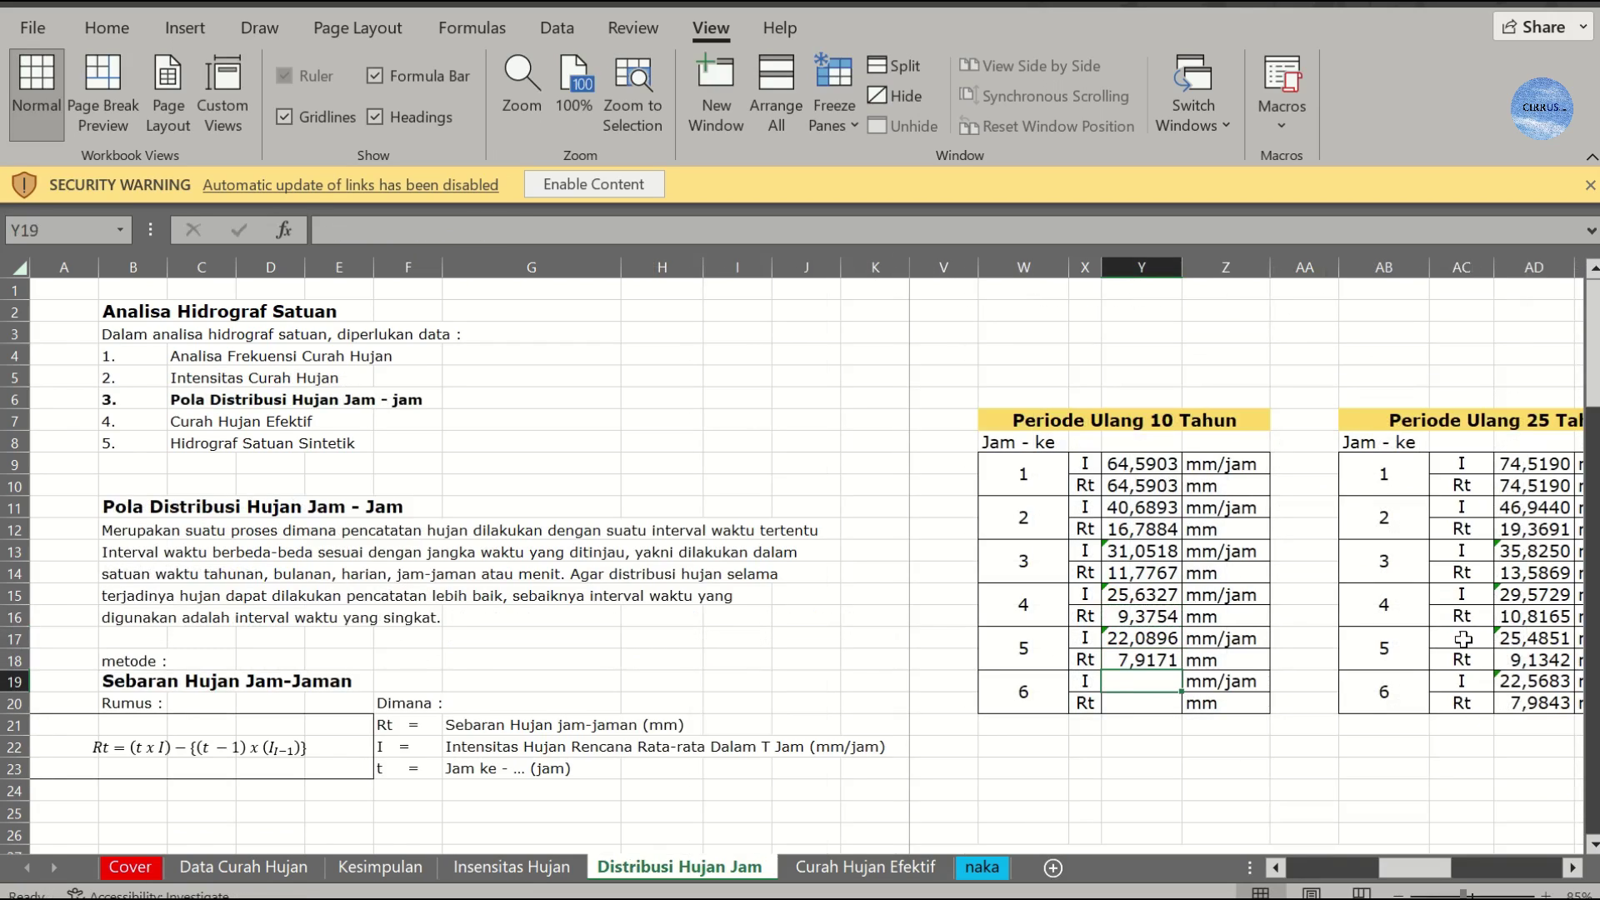
text(=)
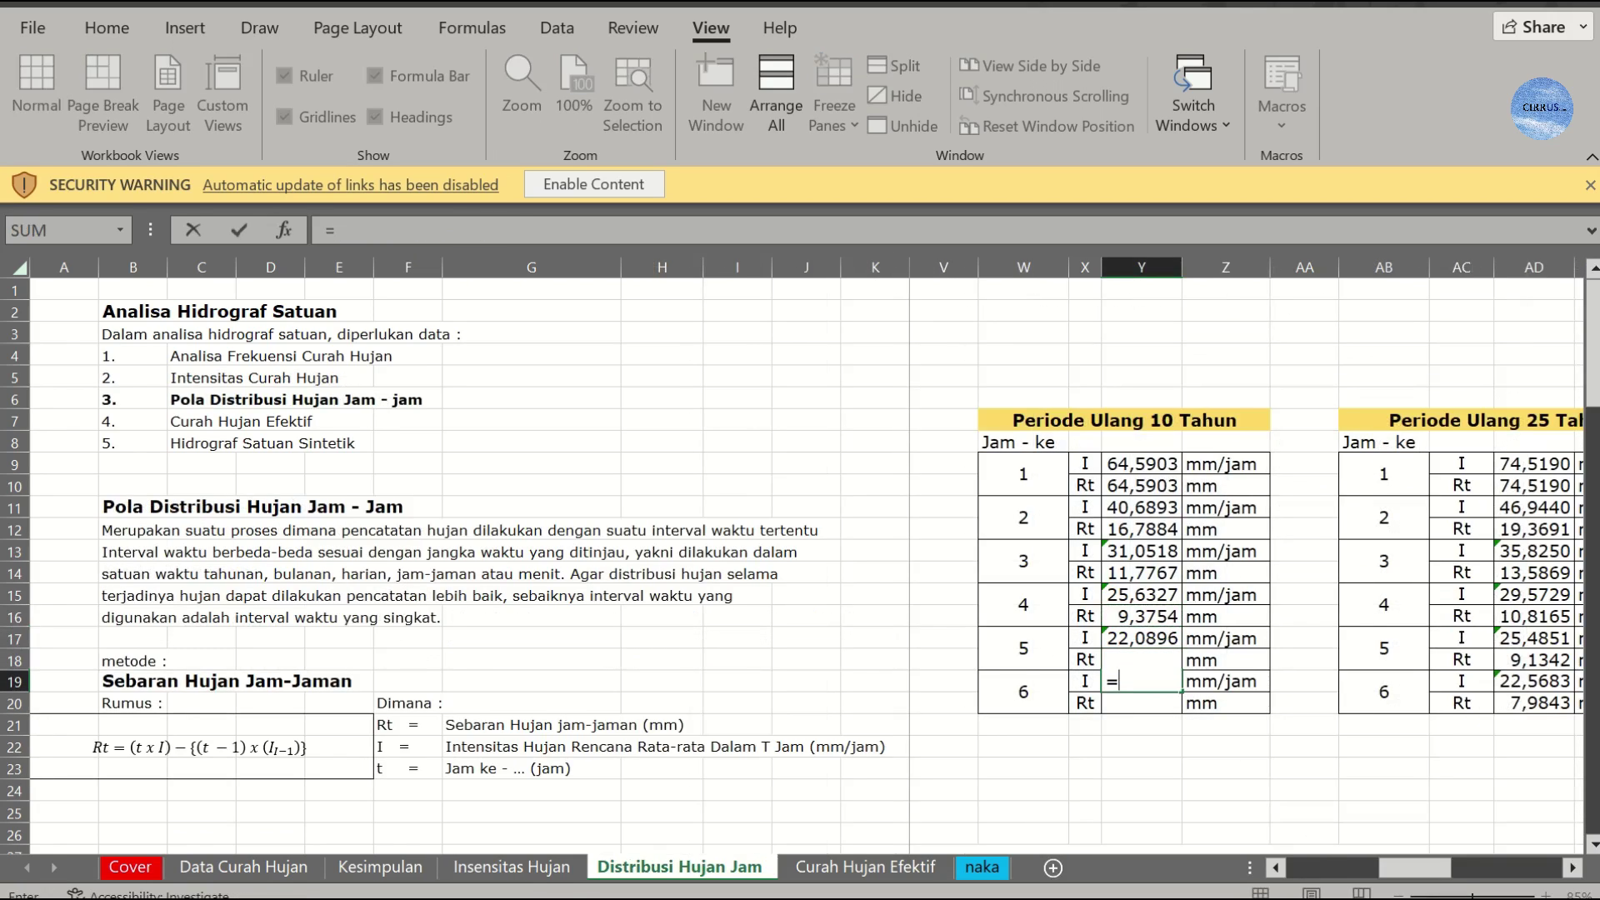
click(542, 869)
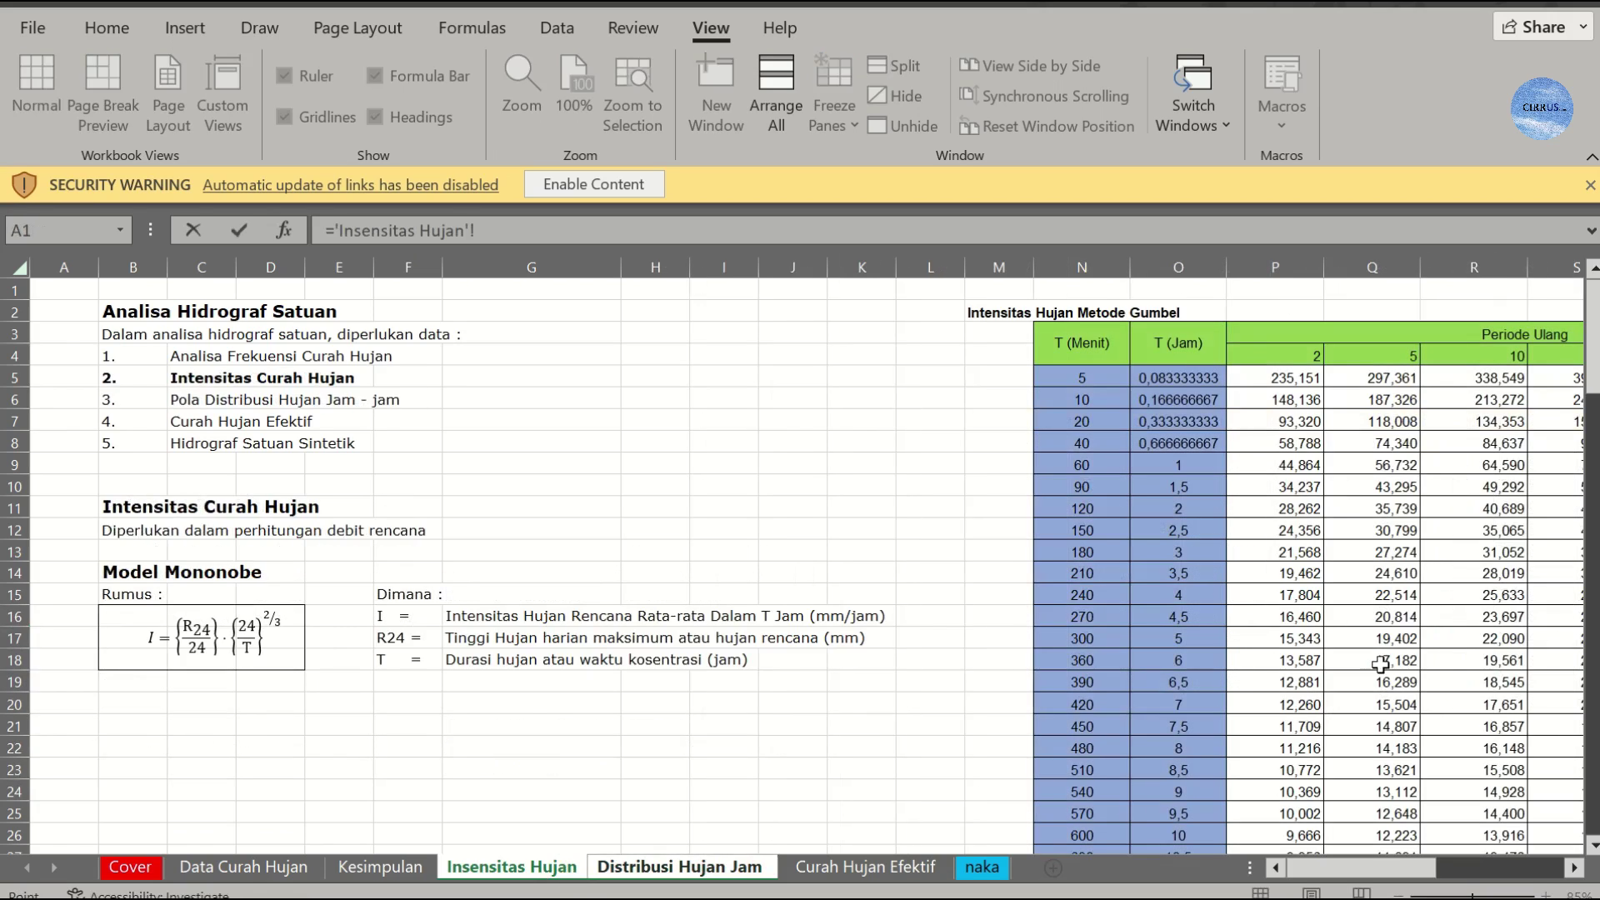
click(1464, 664)
key(Return)
Step: Copy the hour-5 Rt formula from Y18 into the hour-6 Rt cell Y20
key(Up)
key(Up)
text(c)
key(Escape)
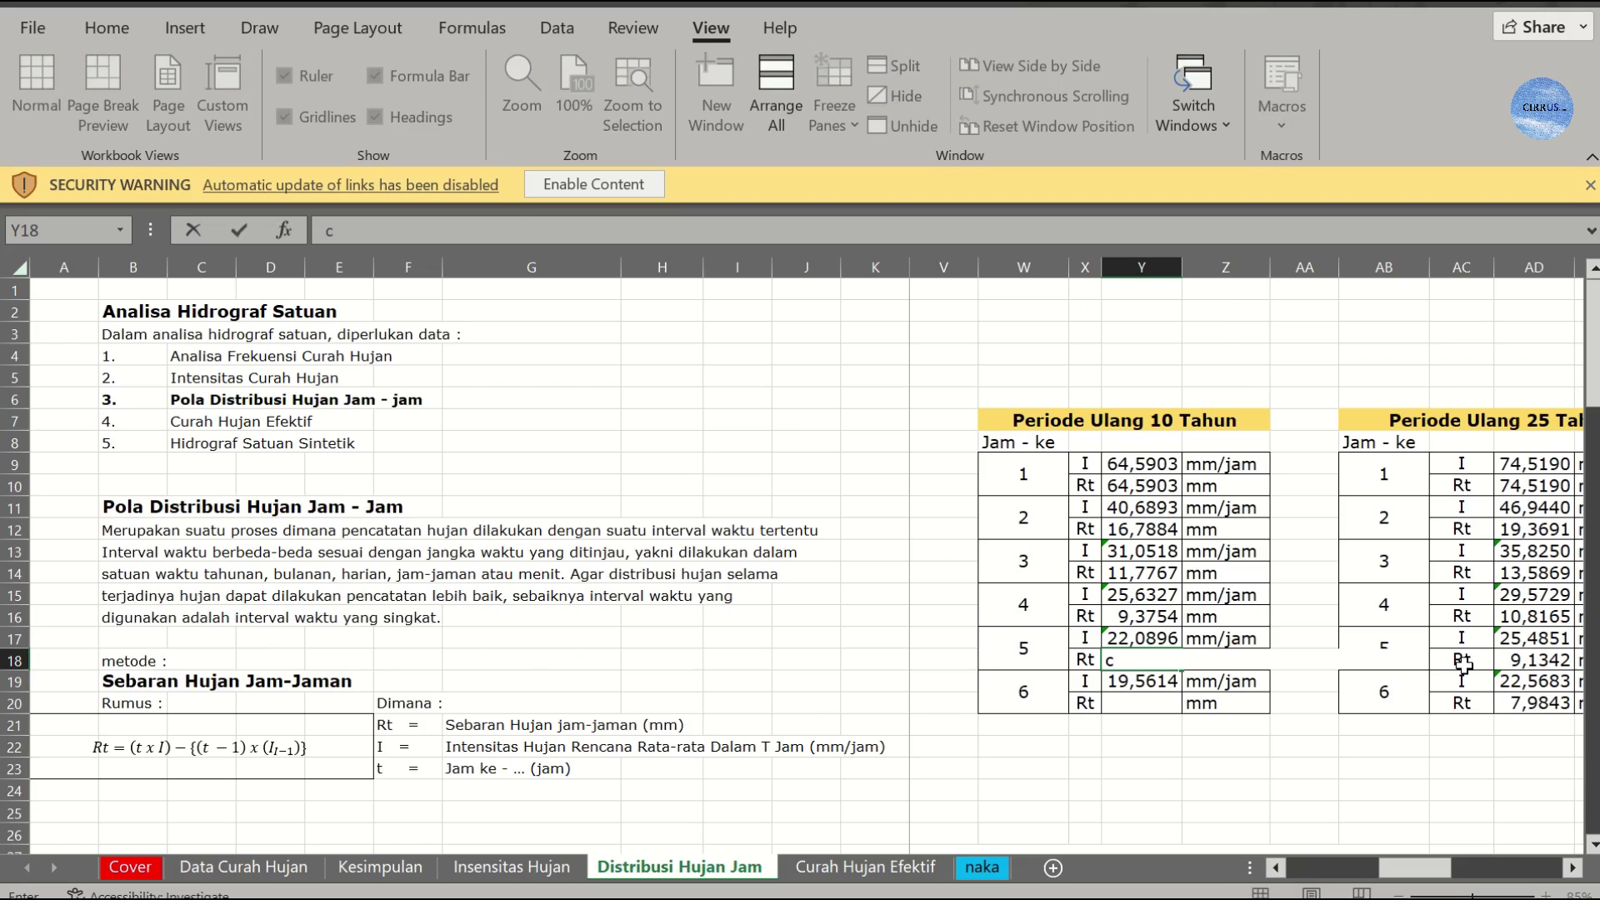
key(ctrl+c)
key(Down)
key(Down)
key(ctrl+v)
key(Escape)
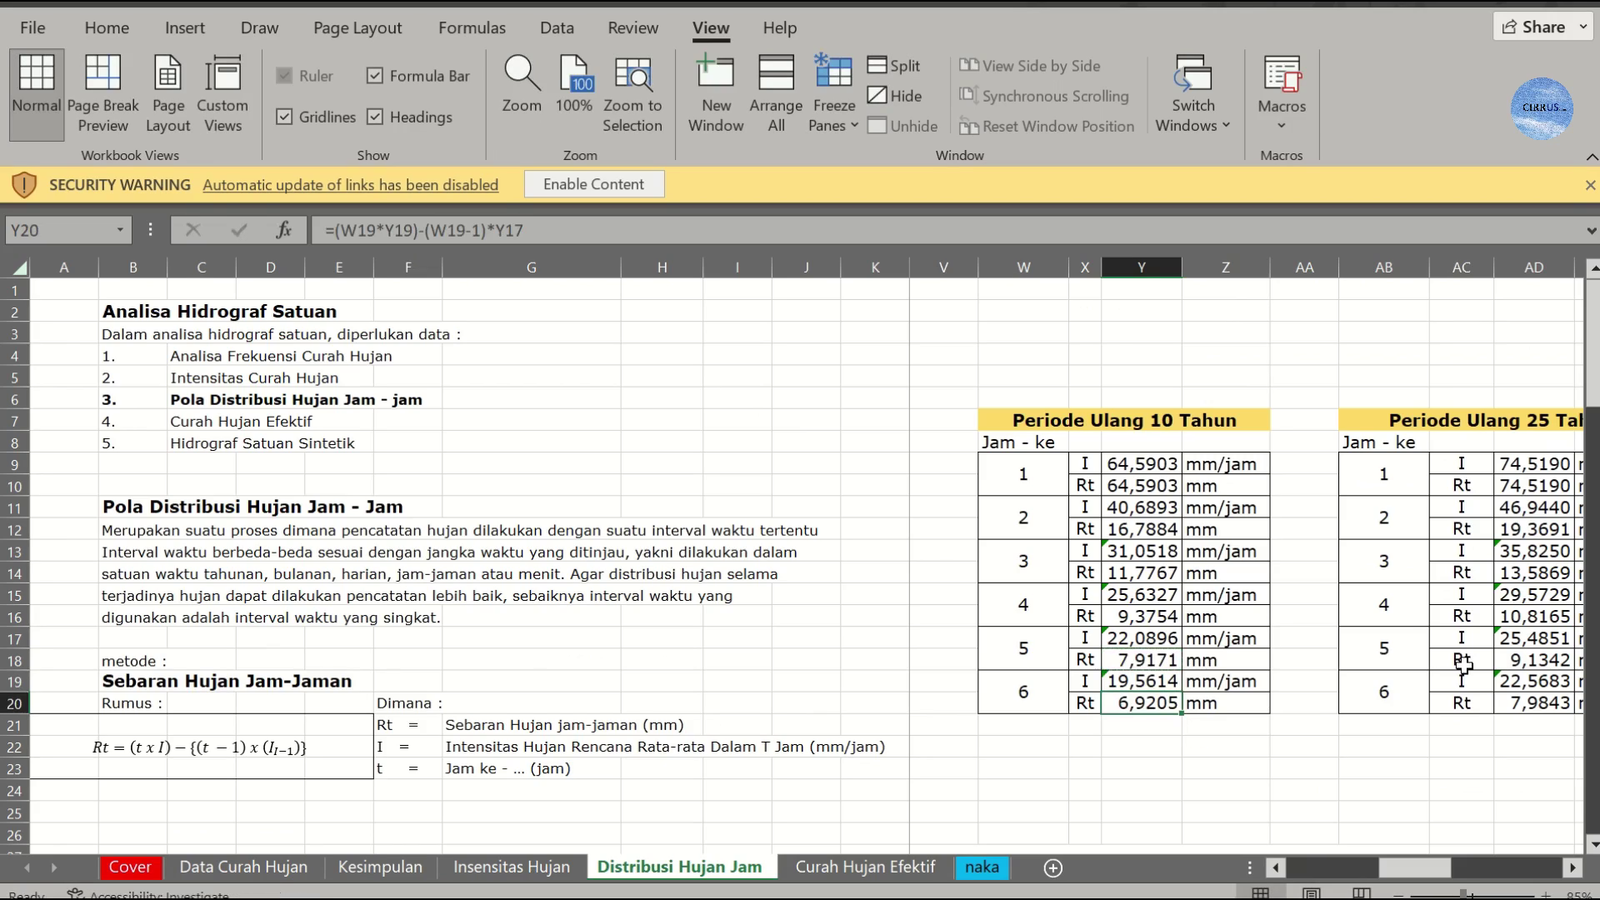
Step: Unfreeze the panes of the Distribusi Hujan Jam sheet
key(Up)
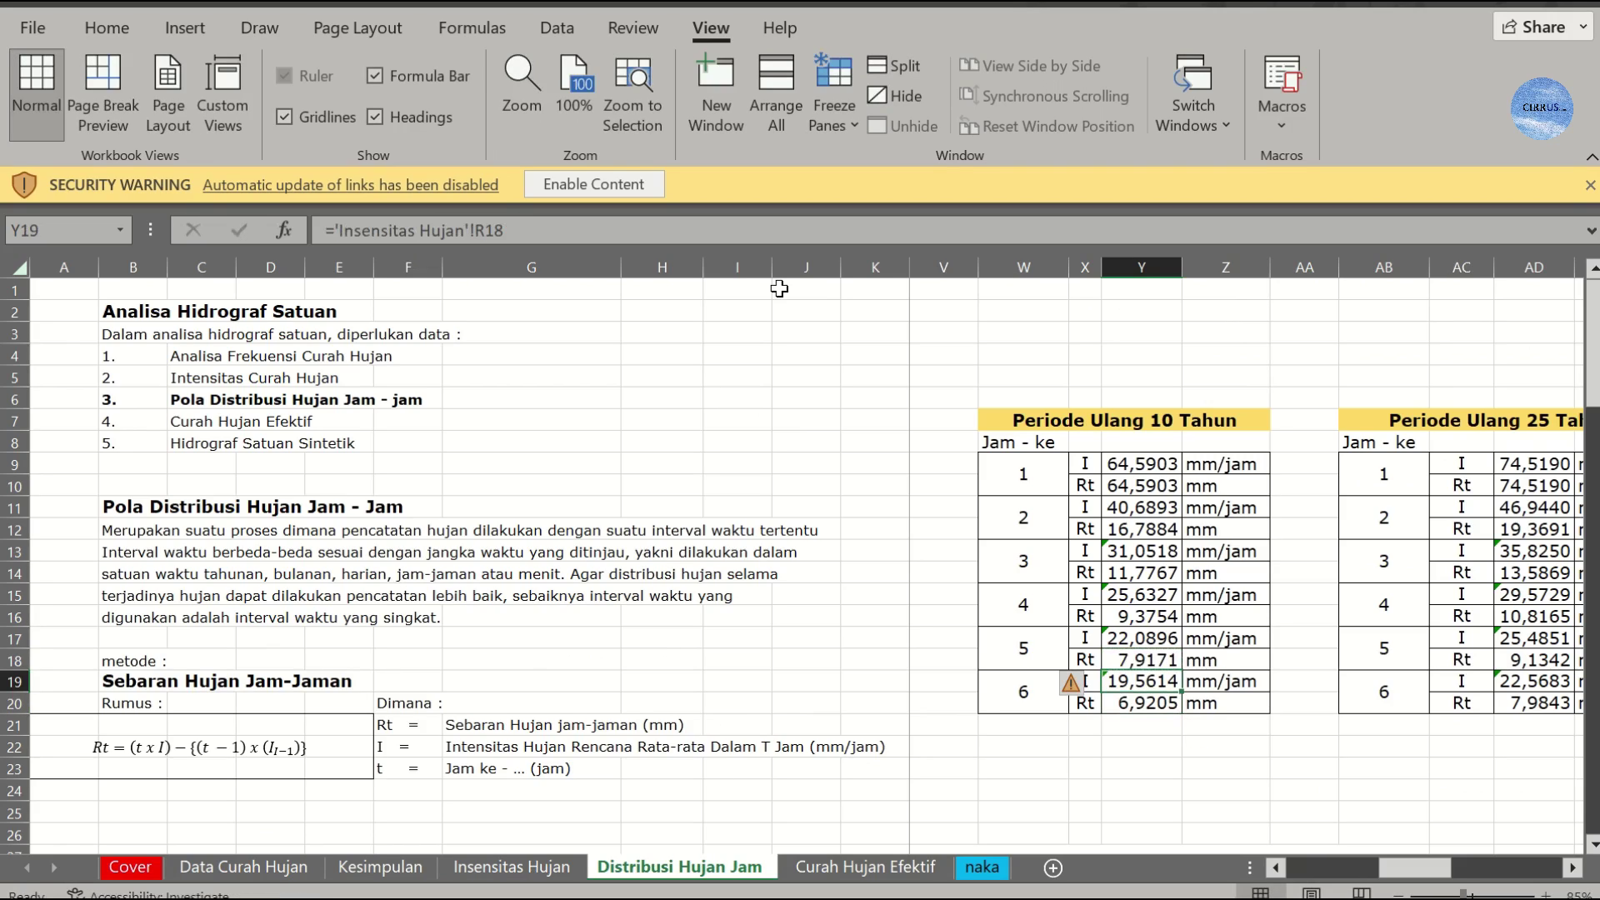
click(828, 142)
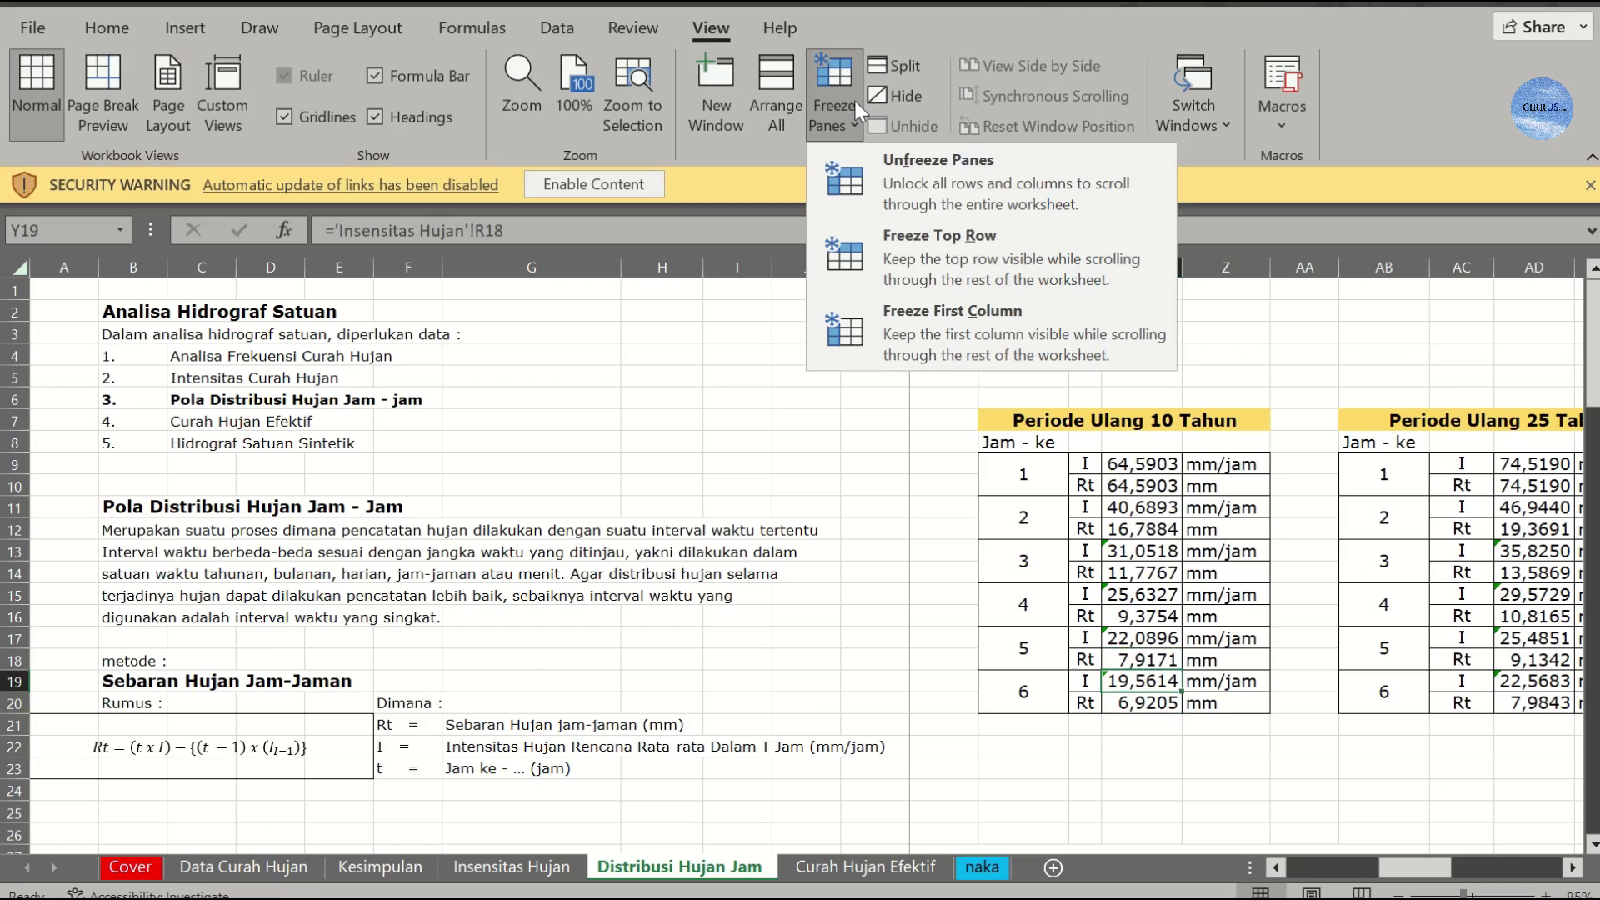
click(862, 167)
Step: Review the hourly distribution tables along row 15, from the 2-year to the 100-year return period, and return to column A
click(1055, 610)
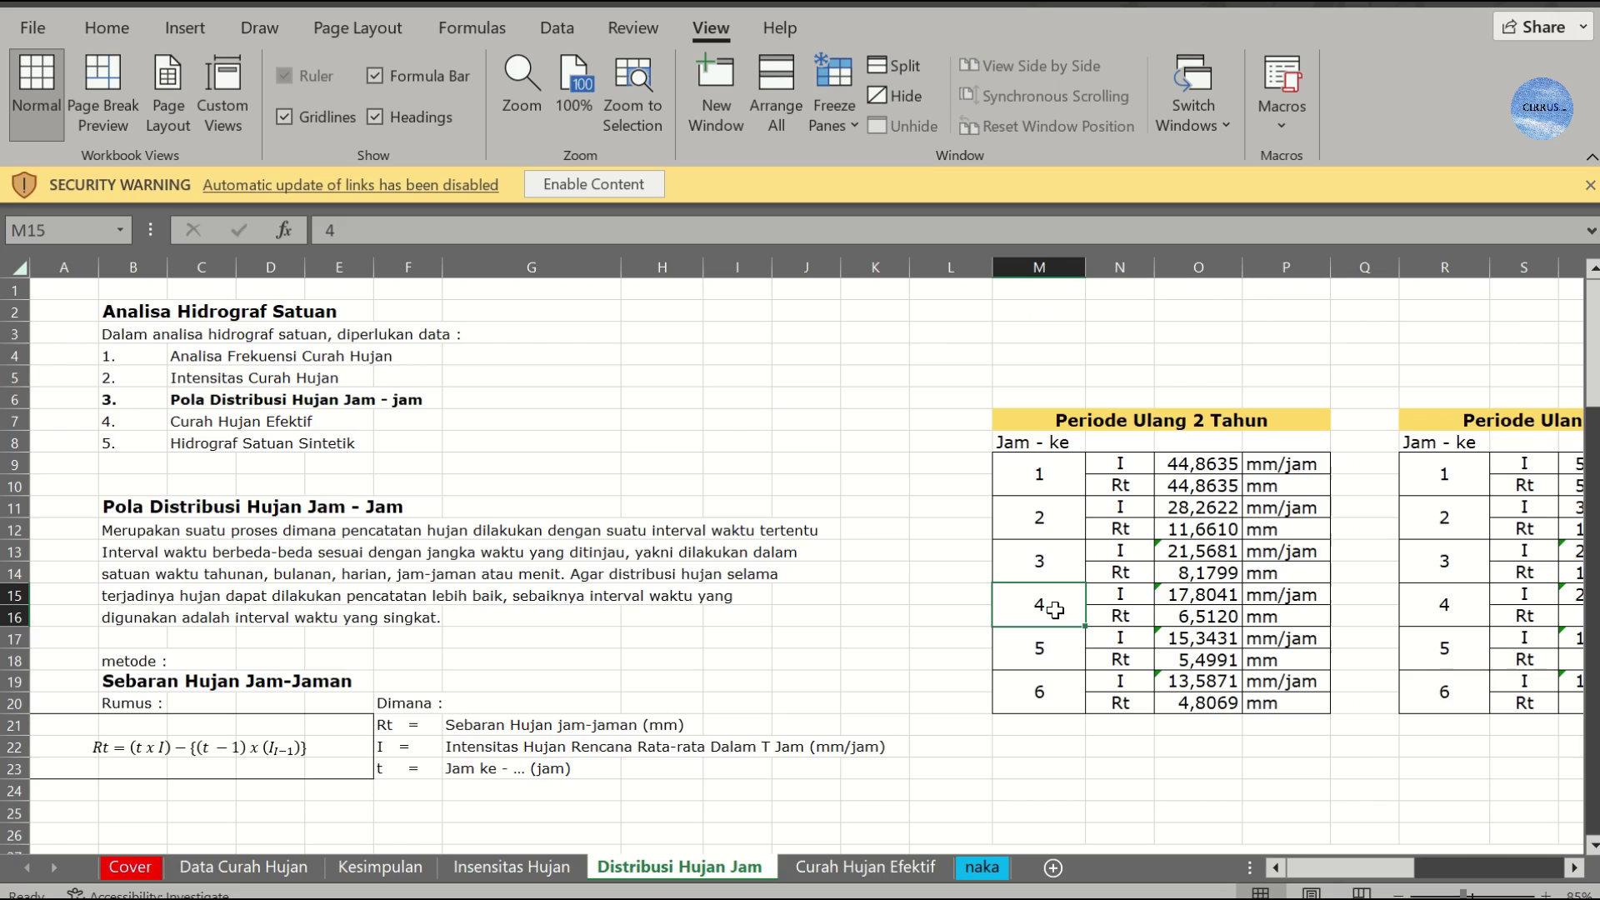
key(Right)
key(Right)
key(Right)
key(Right)
key(Right)
key(Right)
key(Right)
key(Right)
key(Right)
key(Right)
key(Right)
key(Right)
key(Right)
key(Right)
key(Right)
key(Right)
key(Right)
key(Right)
key(Right)
key(Right)
key(Right)
key(Right)
key(Right)
key(Right)
key(Right)
key(Right)
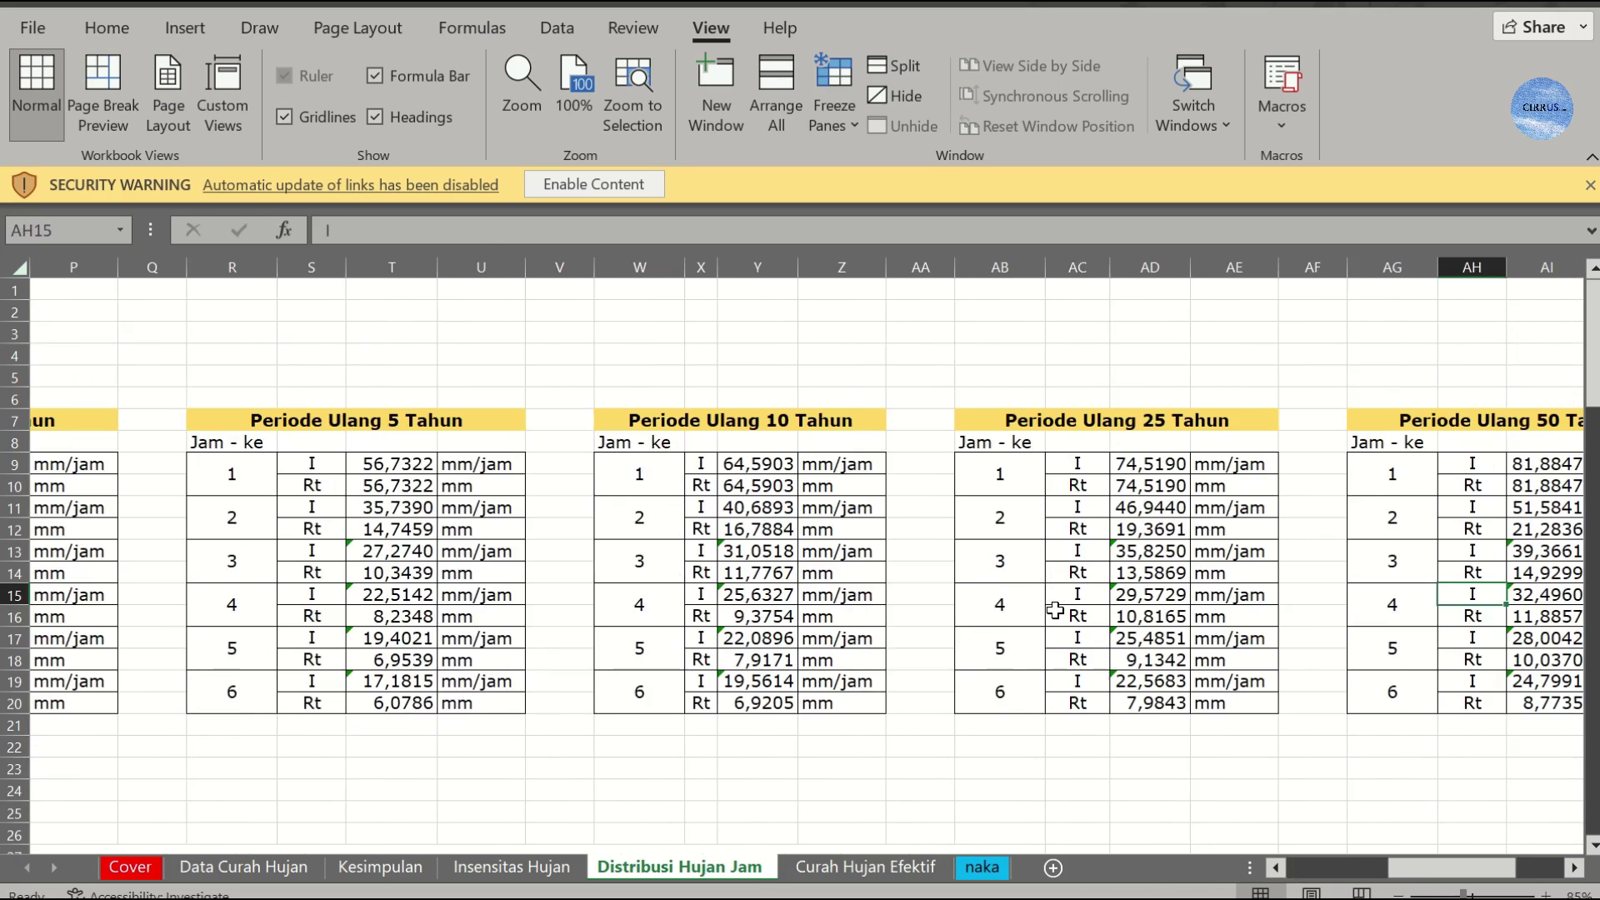
key(Left)
key(Left)
key(Left)
key(Left)
key(Left)
key(Left)
key(Left)
key(Left)
key(Left)
key(Left)
key(Left)
key(Left)
key(Left)
key(Left)
key(Left)
key(Left)
key(Left)
key(Left)
key(Left)
key(Left)
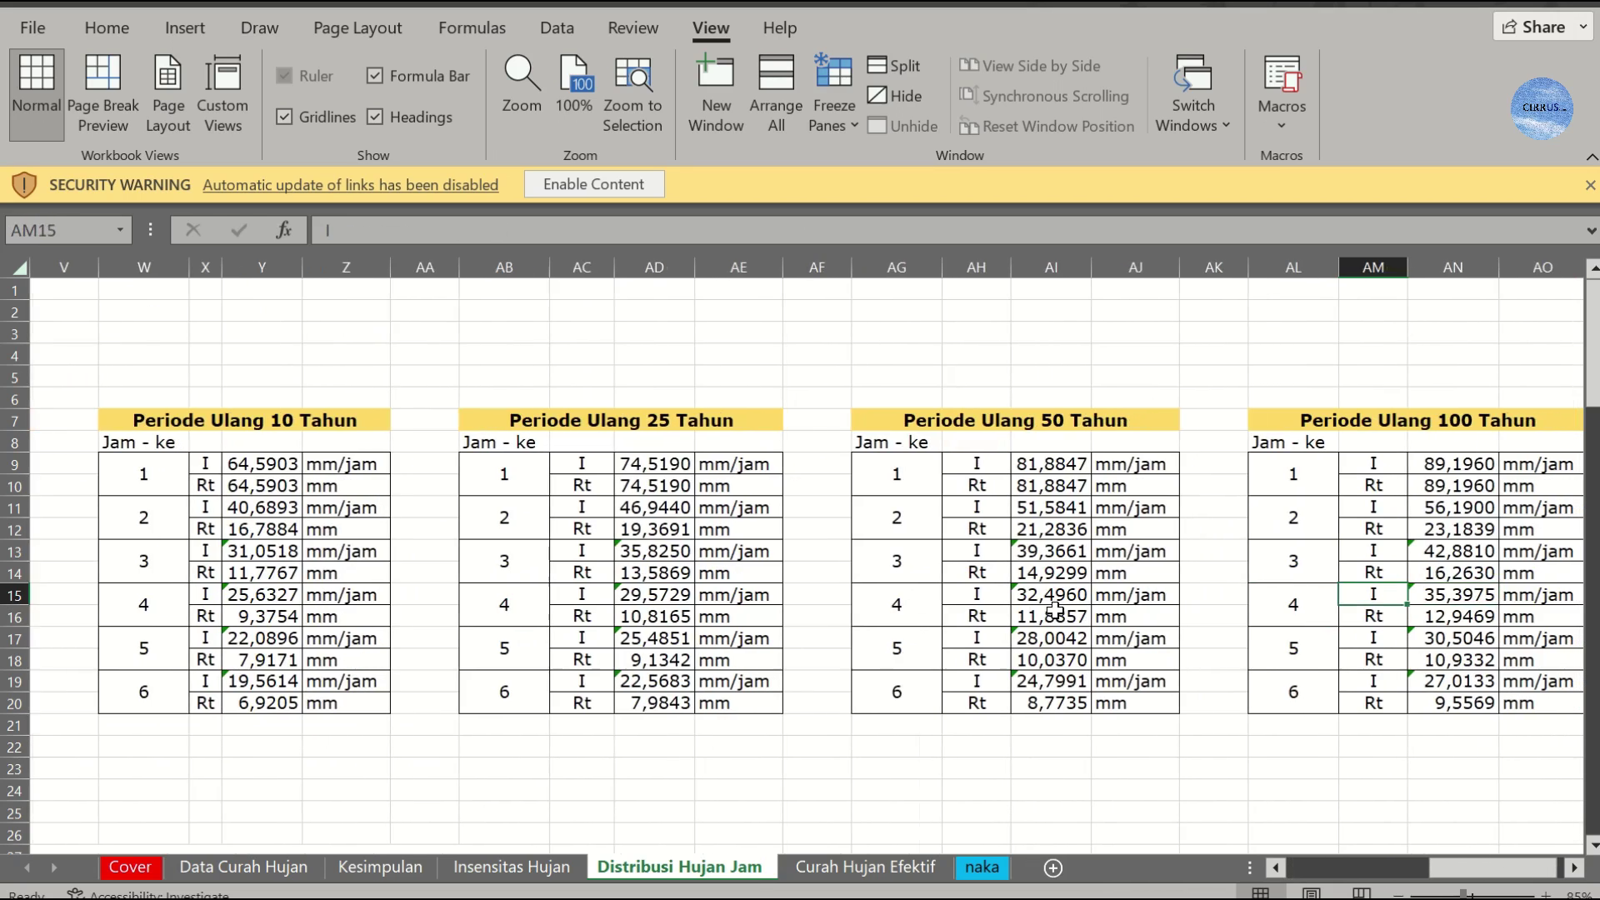
key(Left)
key(Left)
key(Left)
key(Left)
key(Left)
key(Left)
key(Left)
key(Left)
key(Left)
key(Left)
key(Left)
key(Left)
key(Left)
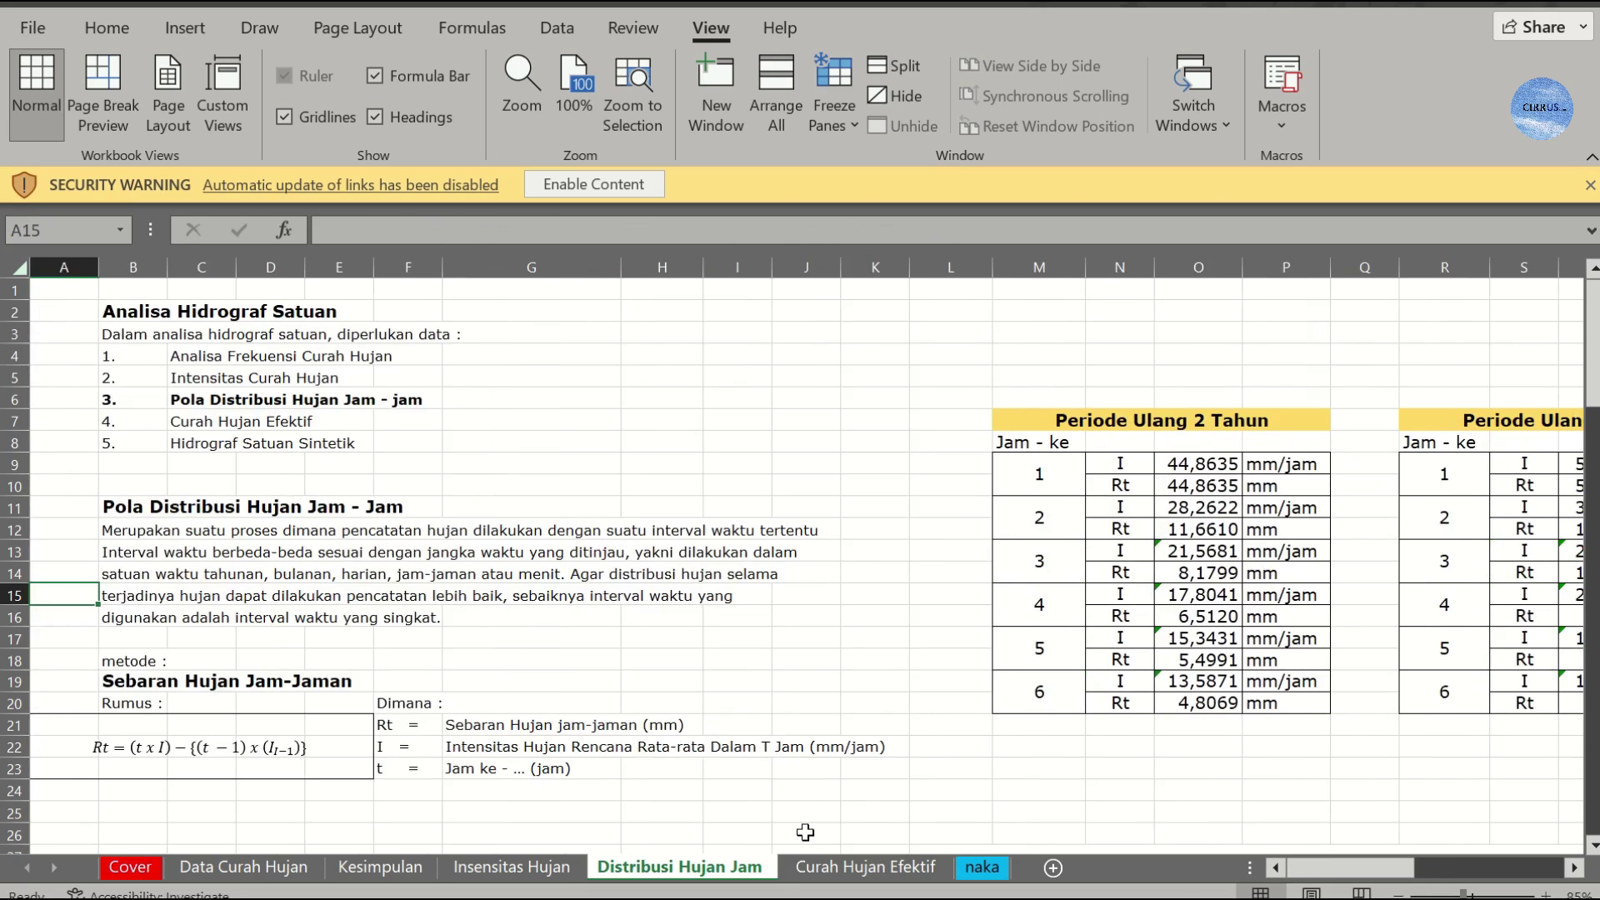
Step: View the Curah Hujan Efektif and naka sheets, and return to the Distribusi Hujan Jam sheet
click(783, 865)
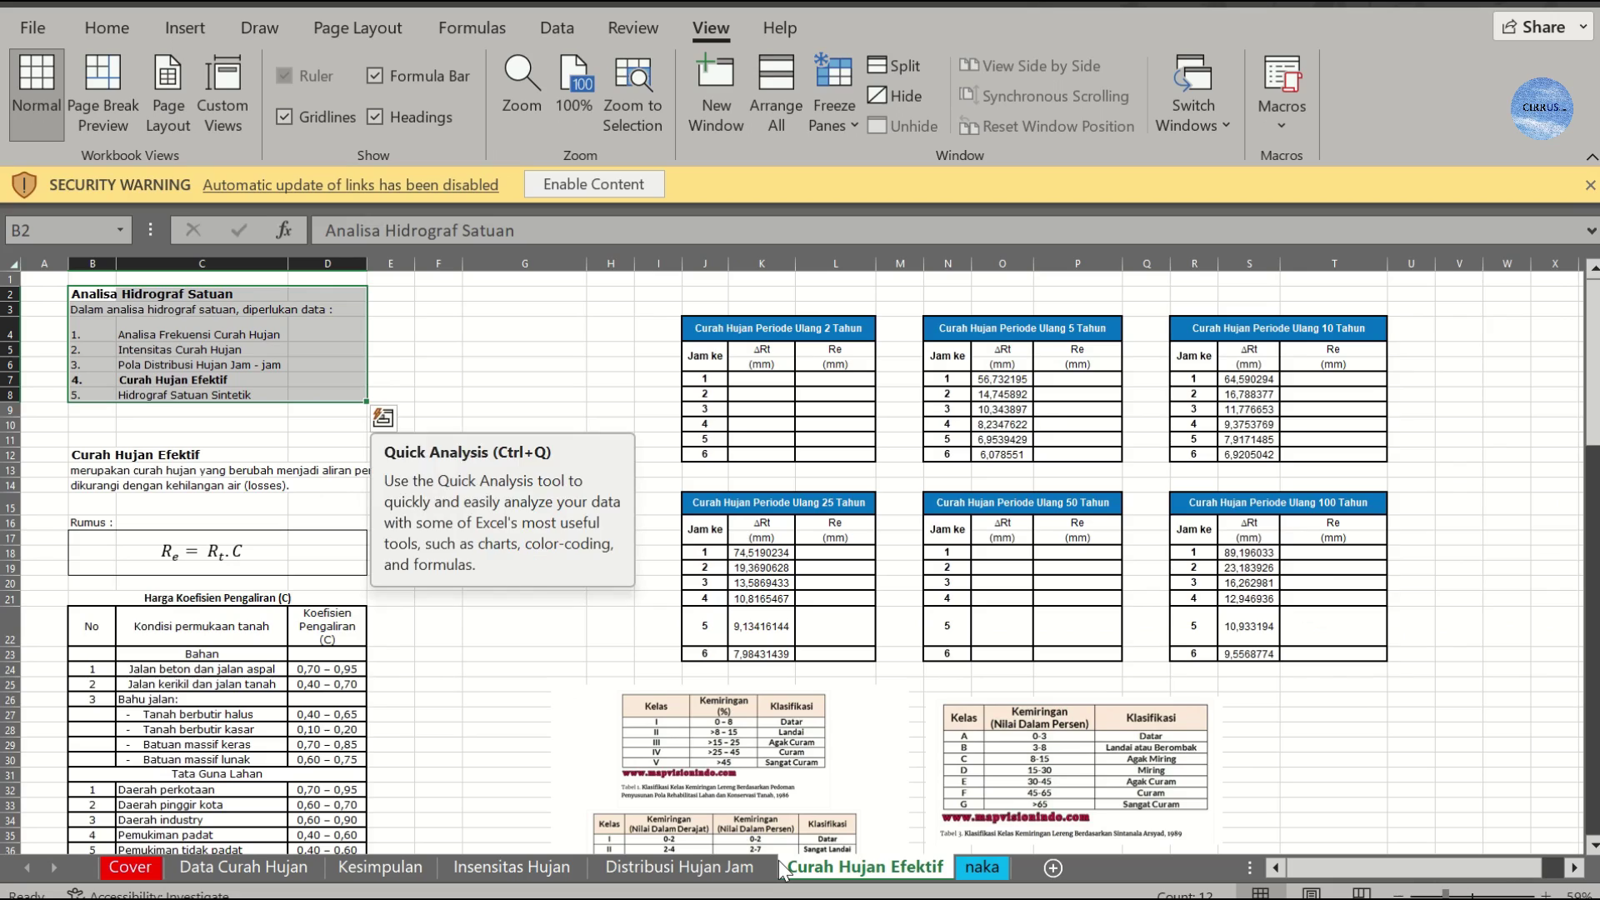
click(979, 867)
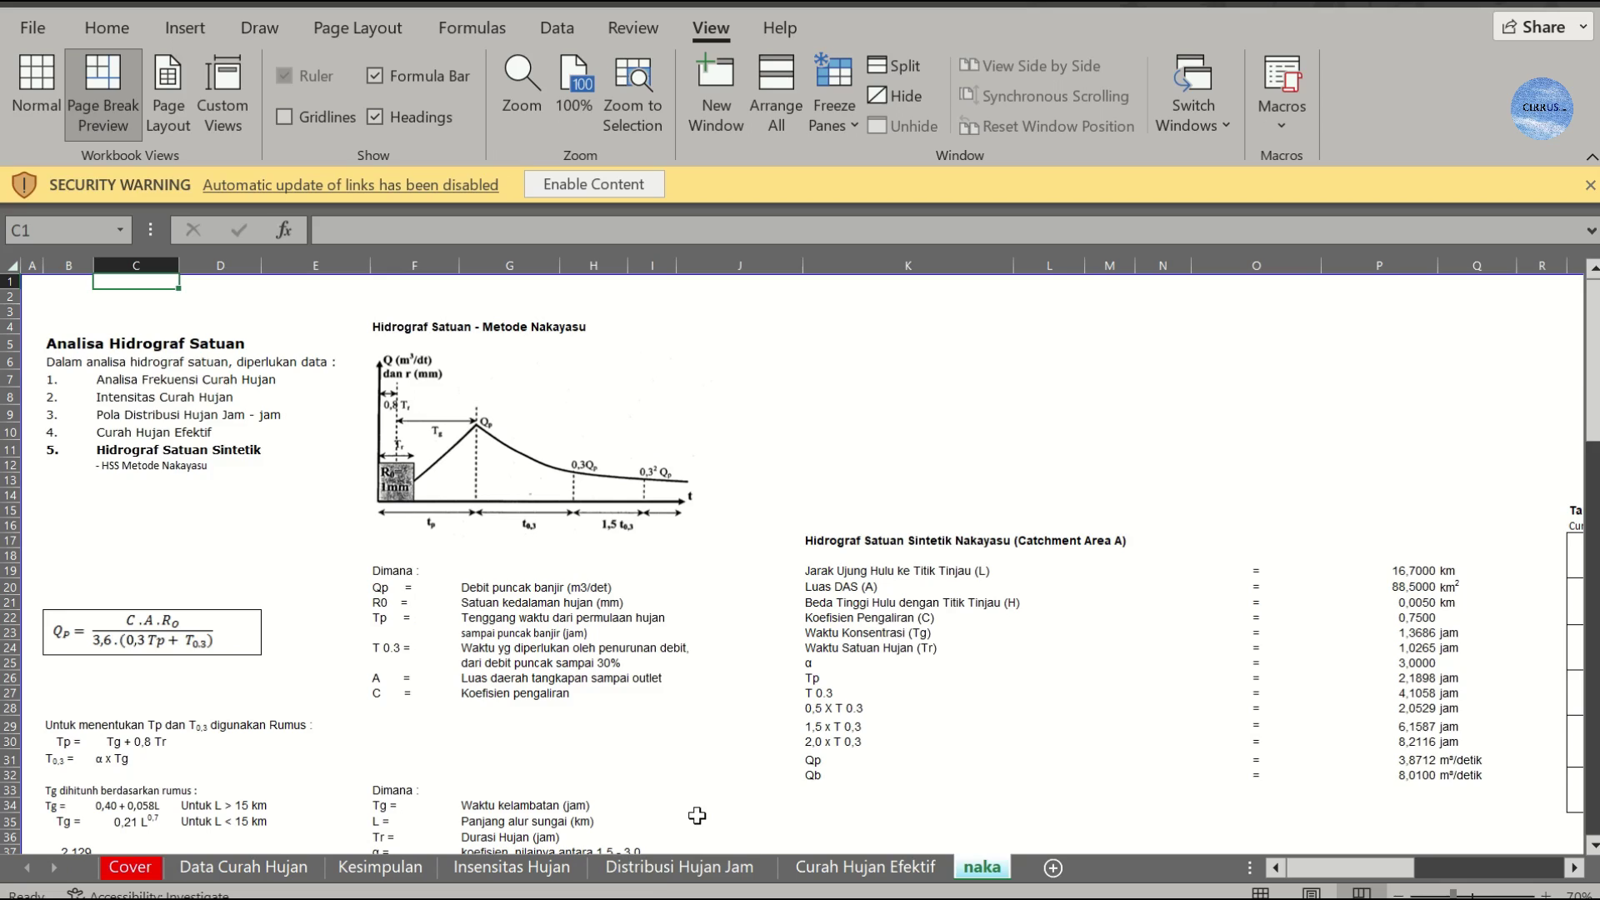
click(680, 867)
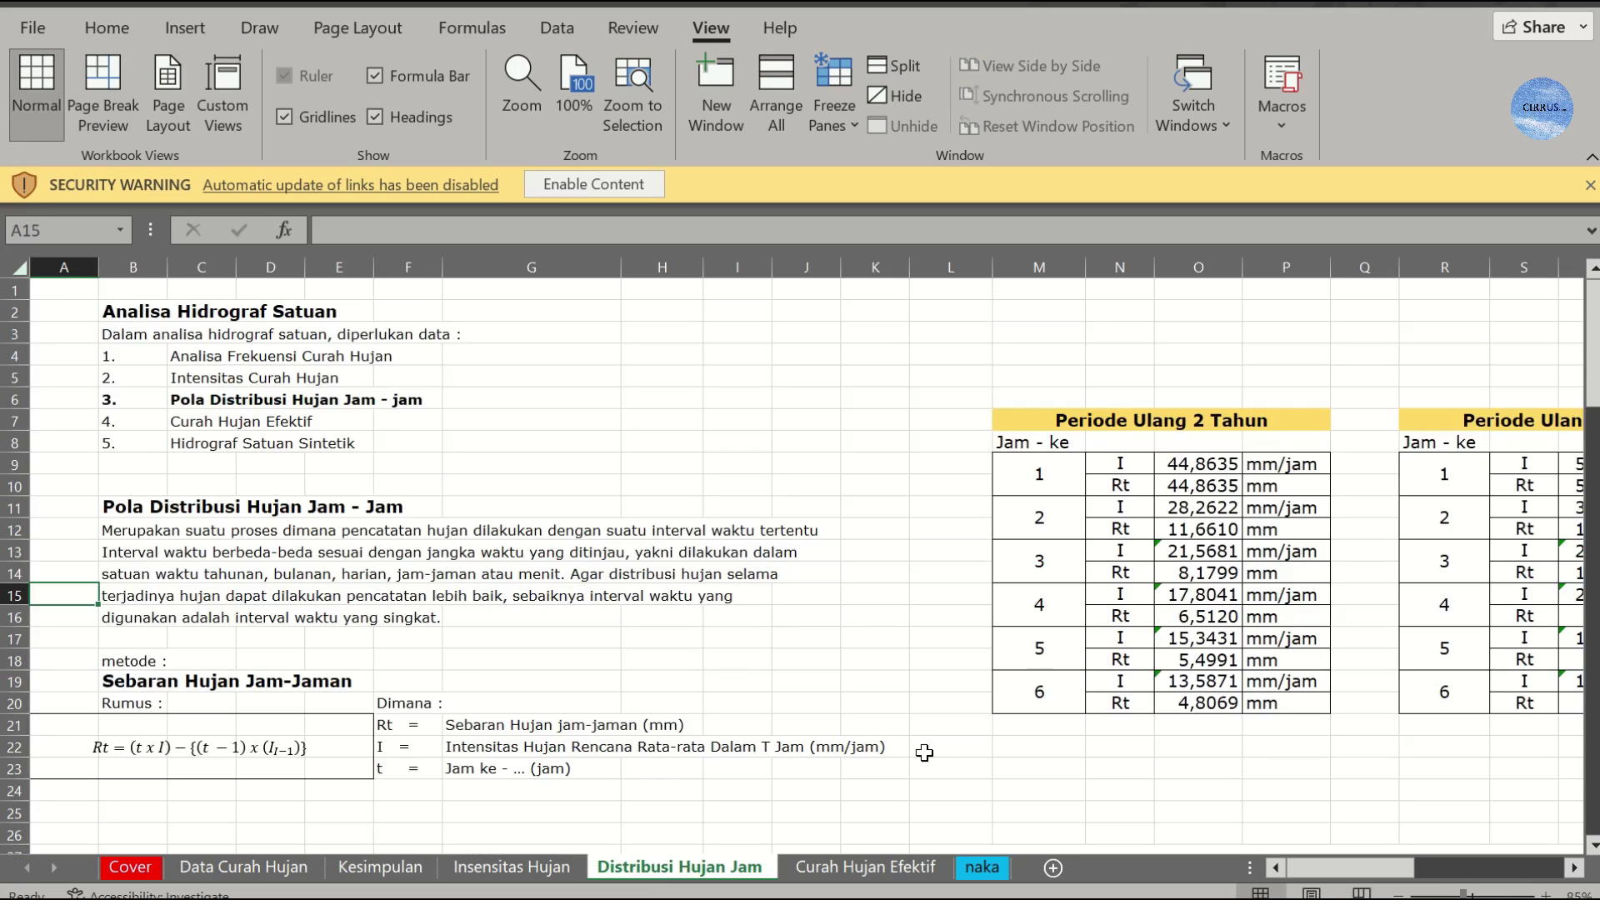